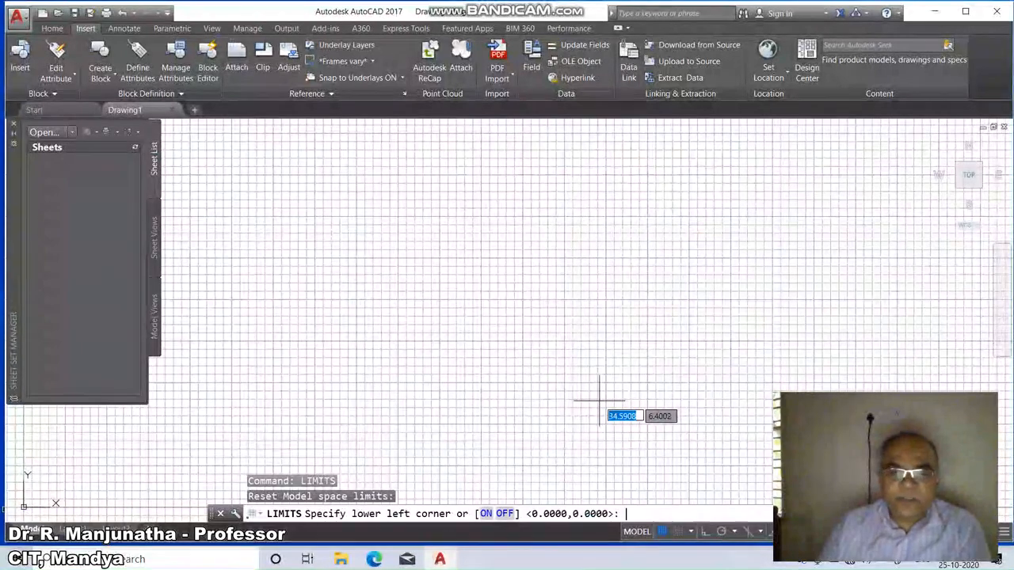
Set the drawing limits with lower-left corner 0,0 and upper-right corner 297,210.
{"action": "key", "text": "Return"}
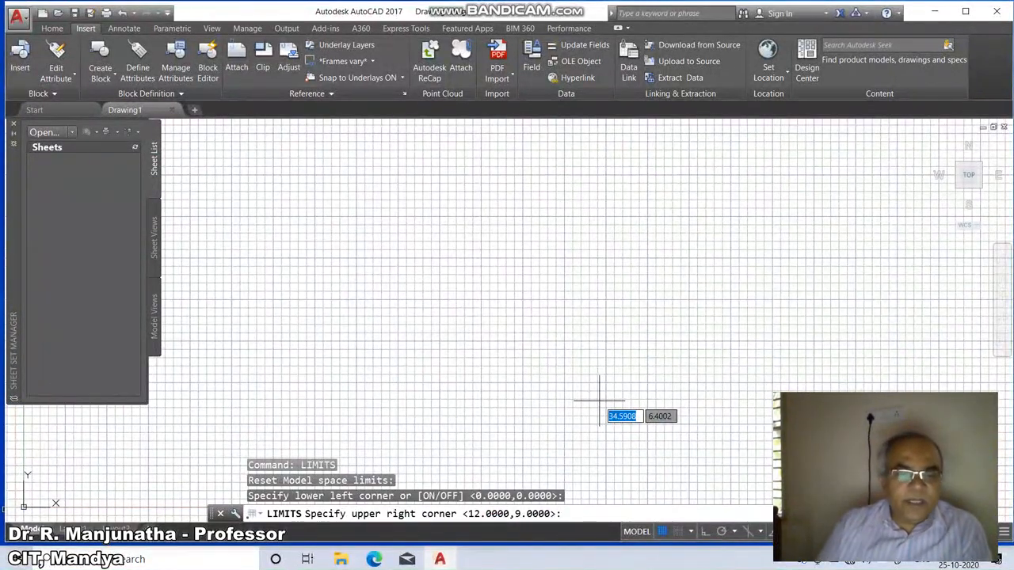
{"action": "type", "text": "297,210"}
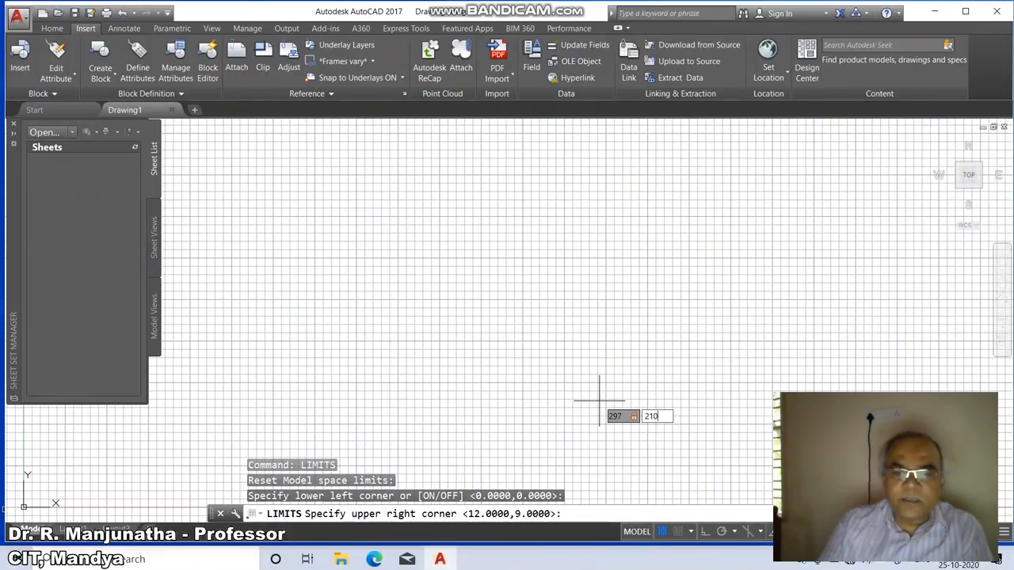
{"action": "key", "text": "Return"}
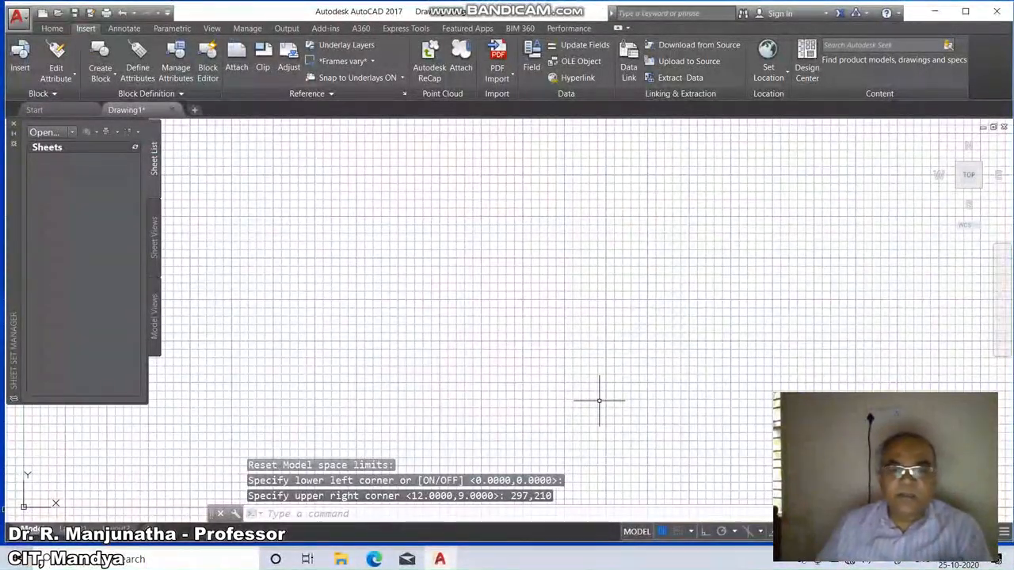
Turn off the grid display and zoom to show all of the drawing limits.
{"action": "key", "text": "F7"}
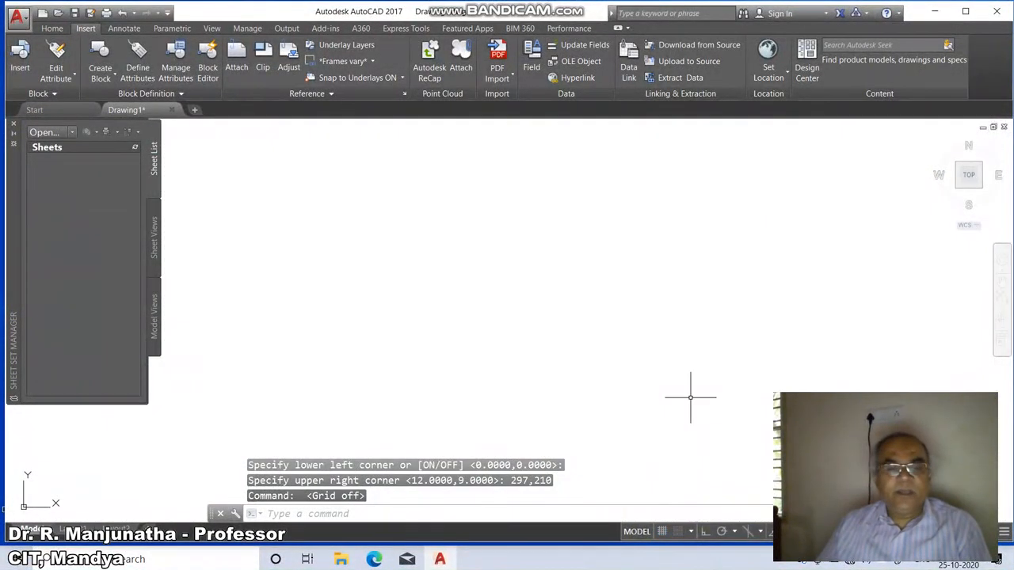
{"action": "type", "text": "z"}
{"action": "key", "text": "Return"}
{"action": "type", "text": "a"}
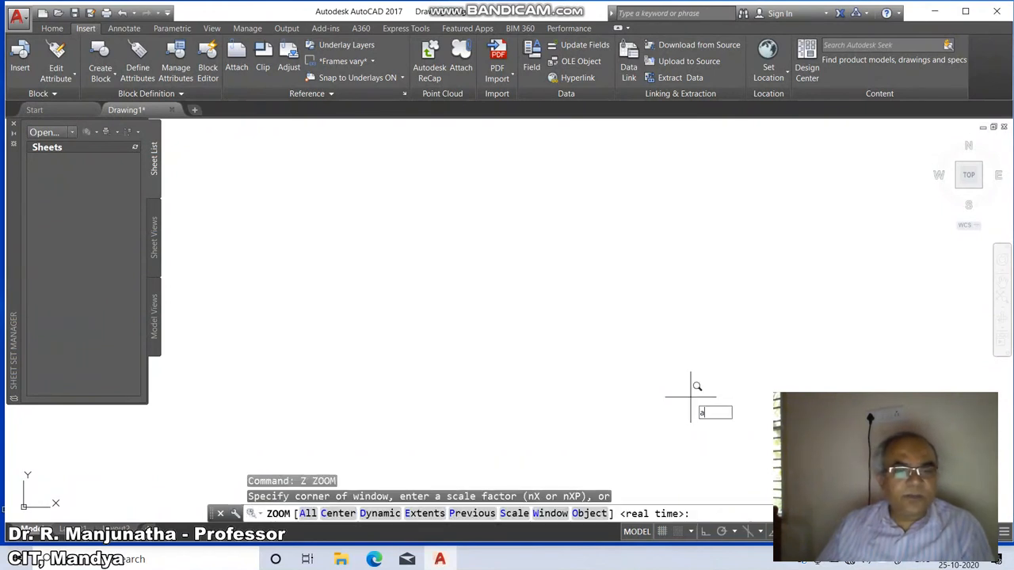
{"action": "key", "text": "Return"}
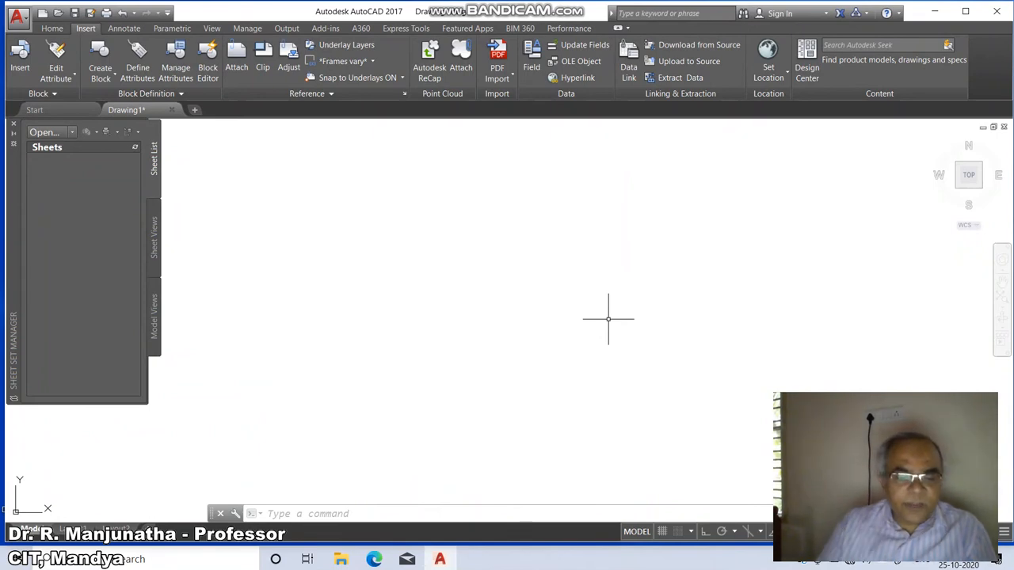
Set the current drawing colour to red with the COLOR command.
{"action": "type", "text": "c"}
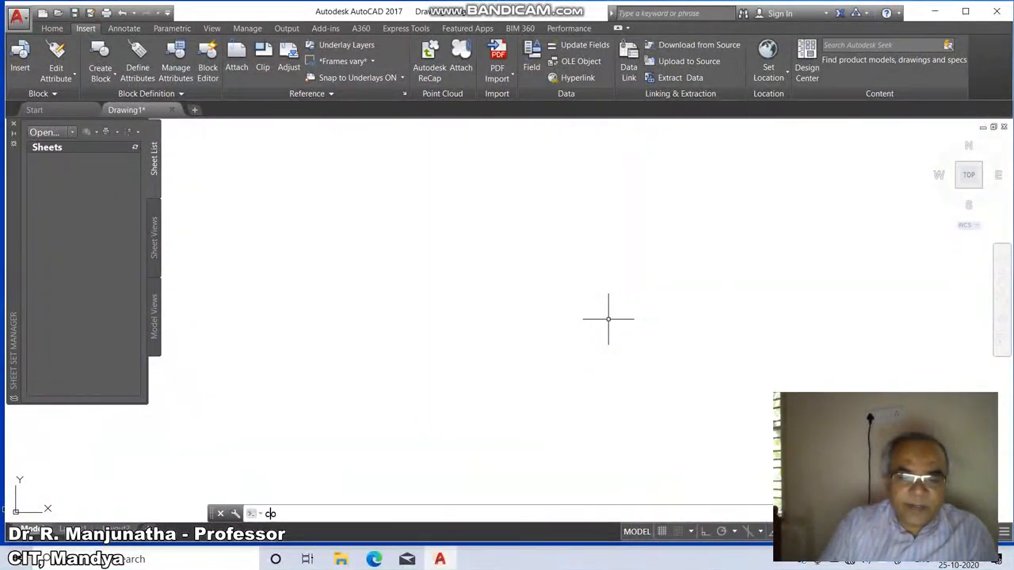
{"action": "type", "text": "olor"}
{"action": "key", "text": "Return"}
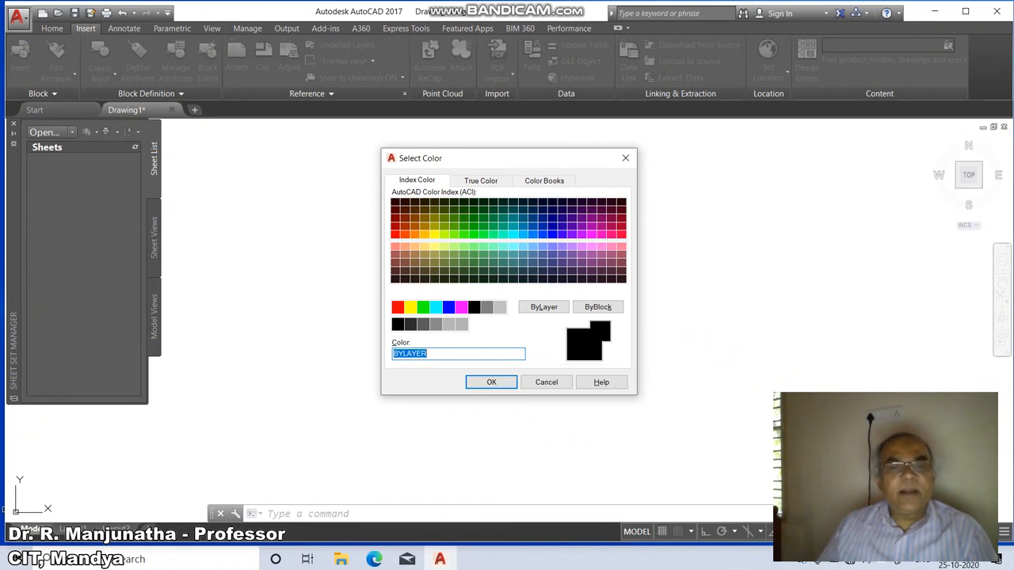
{"action": "left_click", "coordinate": [397, 307]}
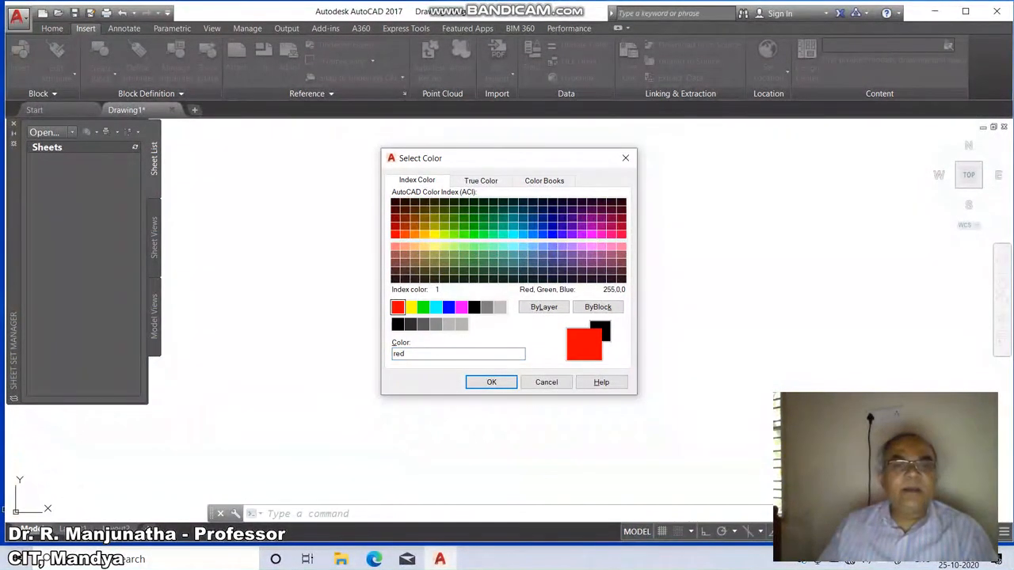
{"action": "left_click", "coordinate": [491, 382]}
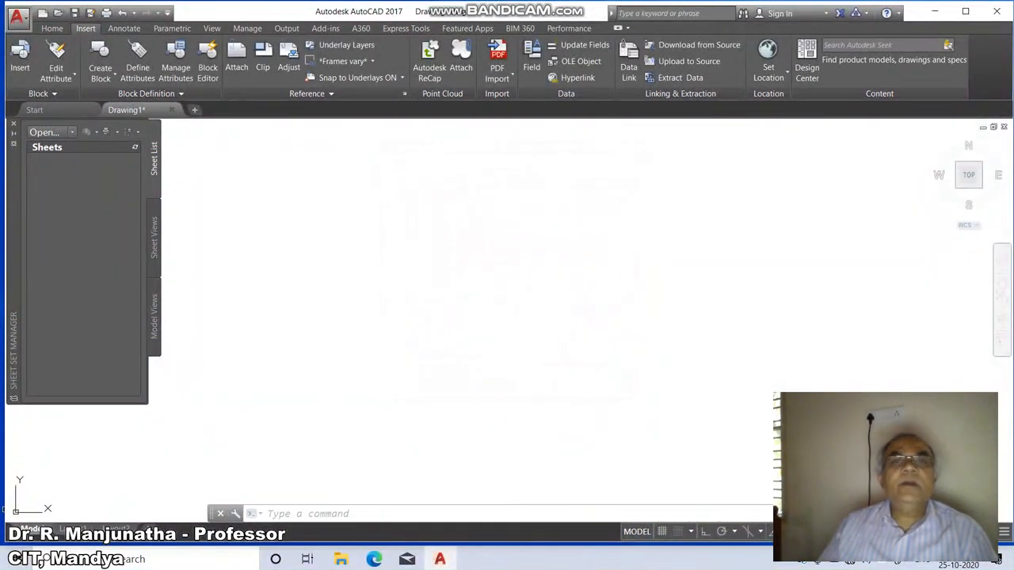
Draw a circle of radius about 11 near the middle of the drawing area.
{"action": "type", "text": "c"}
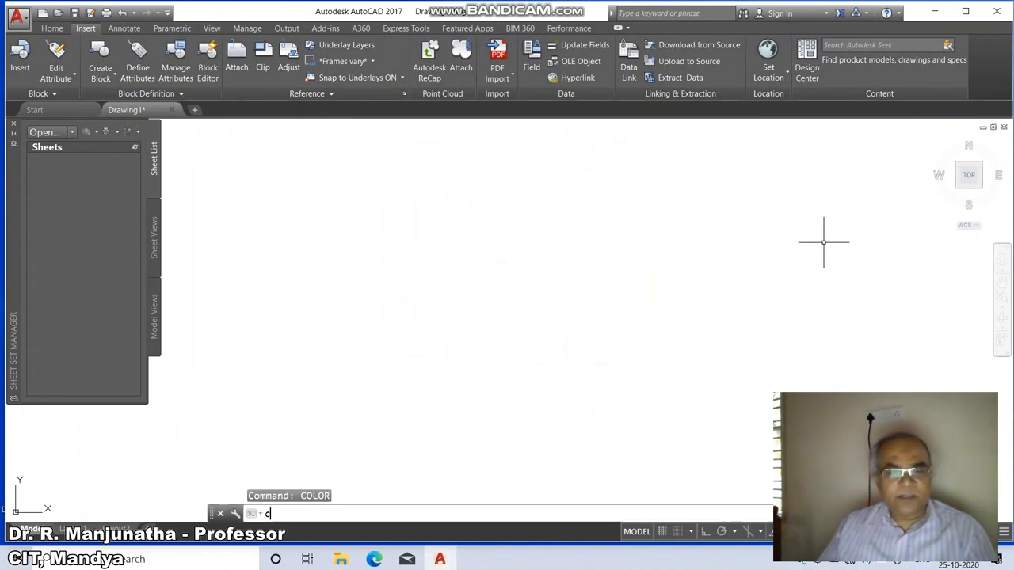
{"action": "key", "text": "Return"}
{"action": "left_click", "coordinate": [436, 302]}
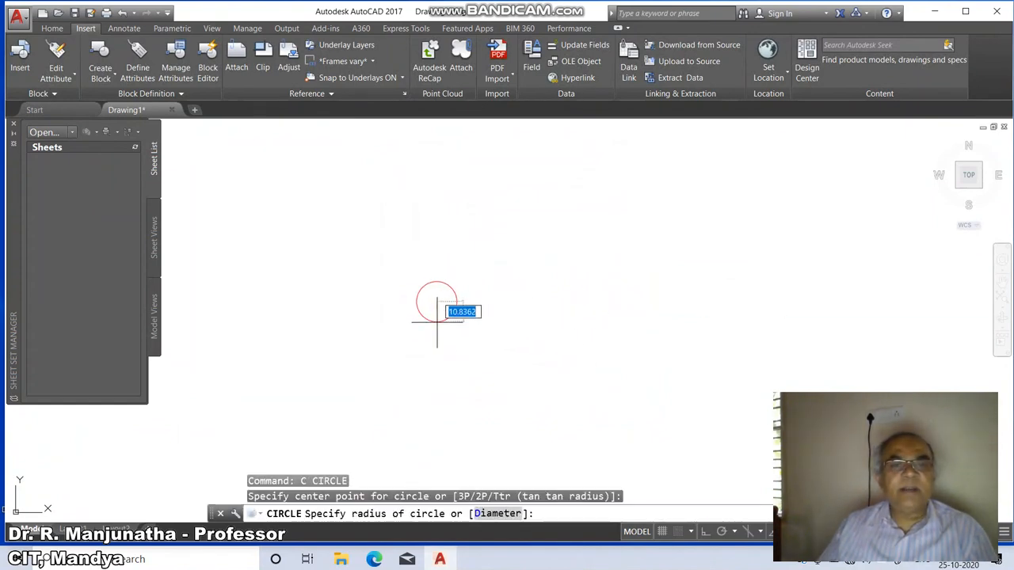
{"action": "left_click", "coordinate": [441, 323]}
Draw a single horizontal line to the right of the circle.
{"action": "type", "text": "1"}
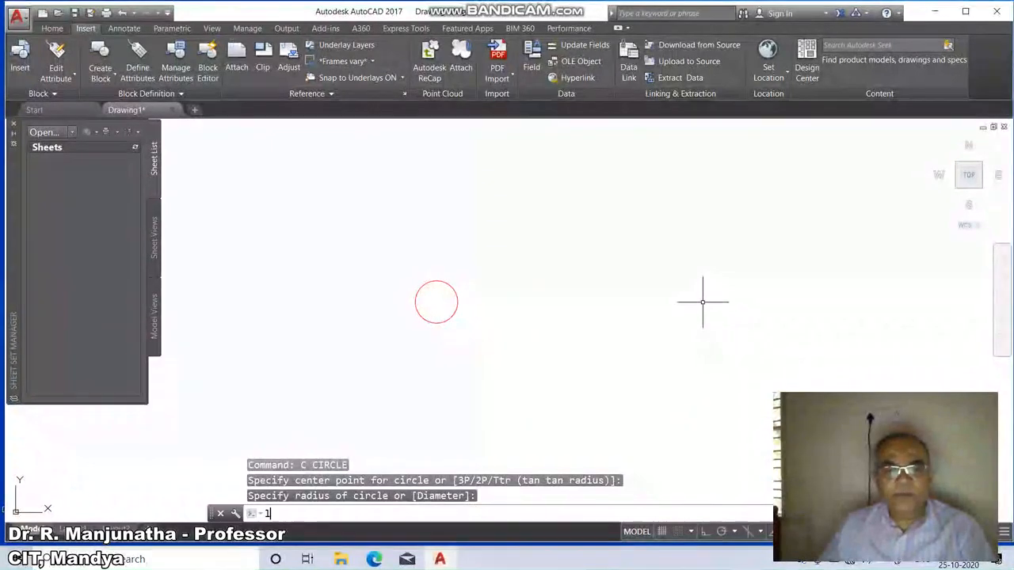
{"action": "key", "text": "Return"}
{"action": "left_click", "coordinate": [529, 305]}
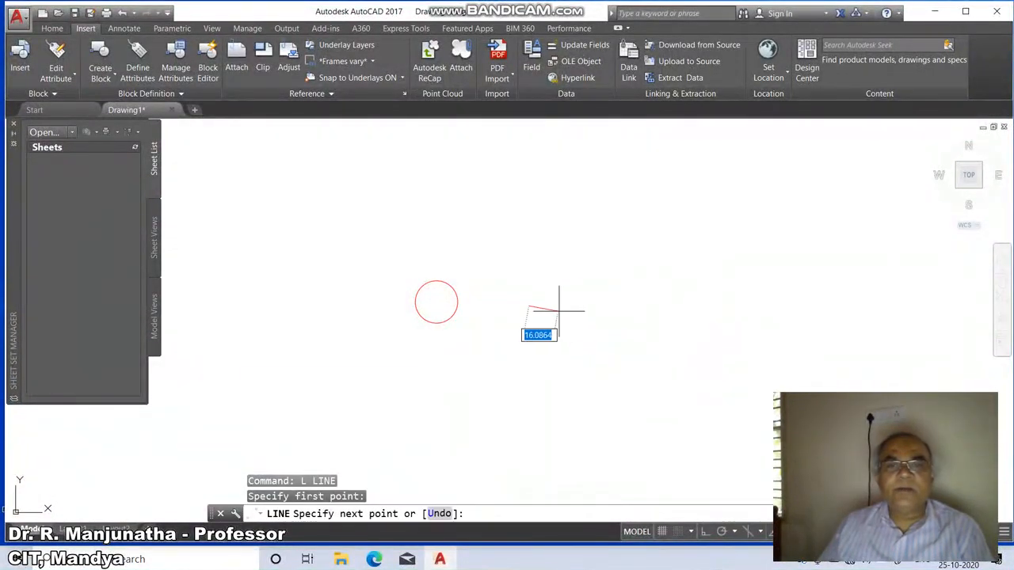
{"action": "left_click", "coordinate": [606, 305]}
{"action": "key", "text": "Return"}
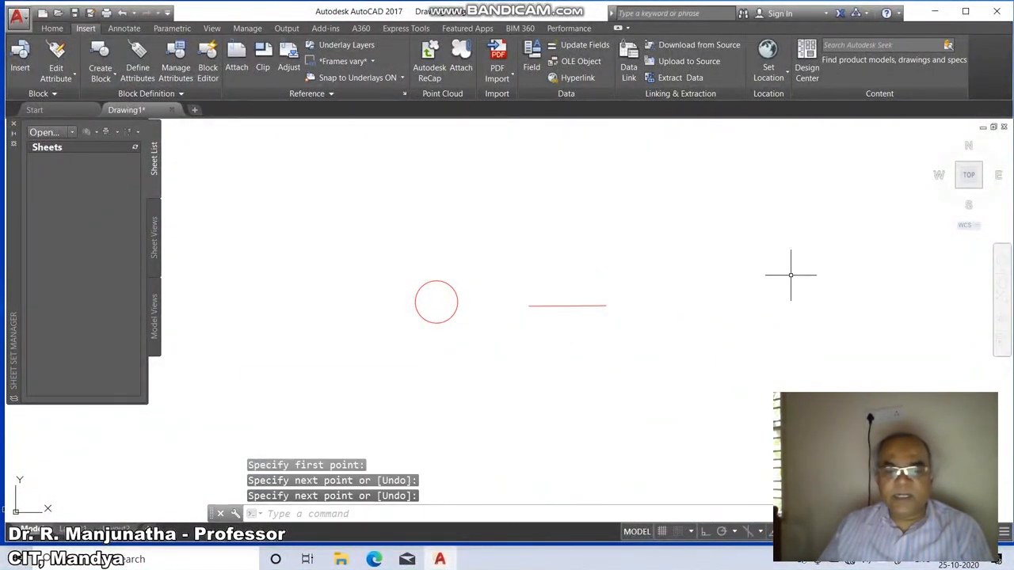
Draw a four-sided polygon inscribed in a circle, forming a tilted square to the right of the line.
{"action": "type", "text": "pol"}
{"action": "key", "text": "Return"}
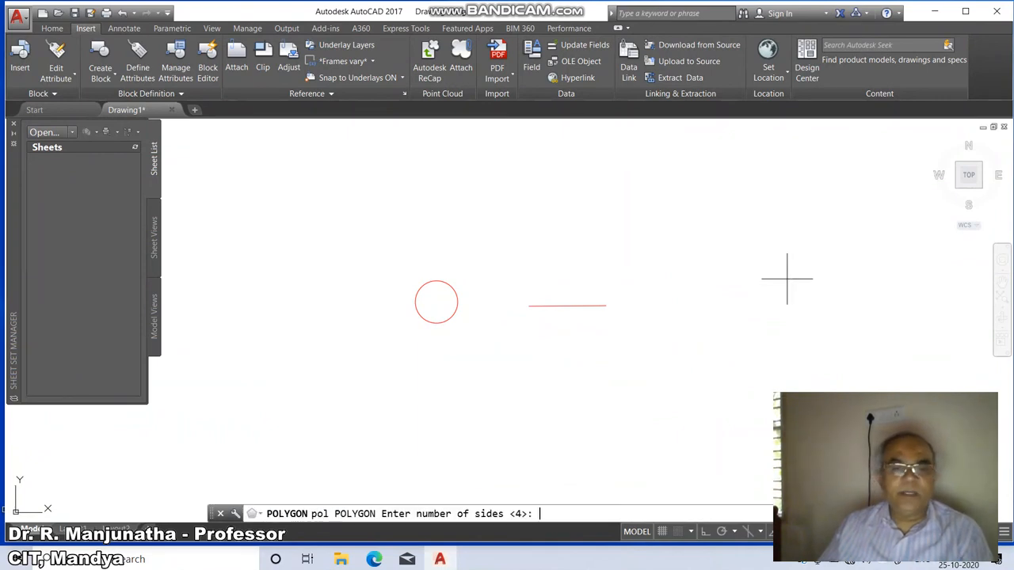
{"action": "key", "text": "Return"}
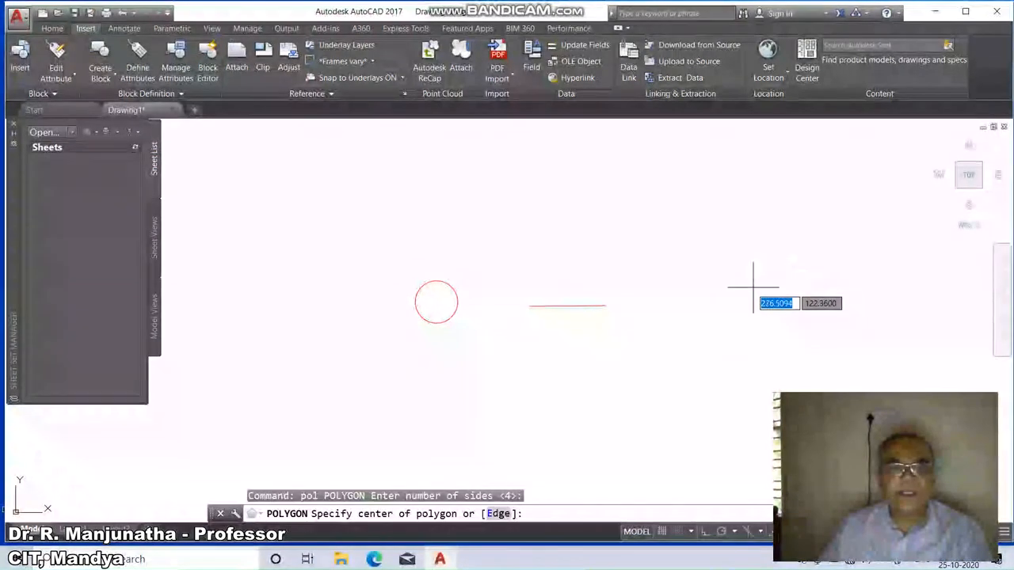
{"action": "left_click", "coordinate": [717, 277]}
{"action": "key", "text": "Return"}
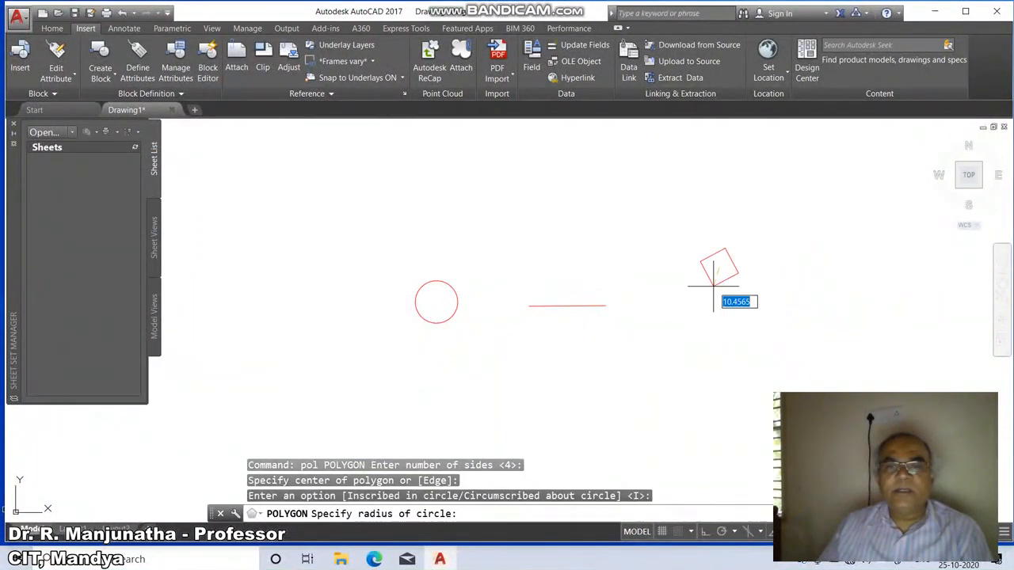
{"action": "left_click", "coordinate": [707, 301]}
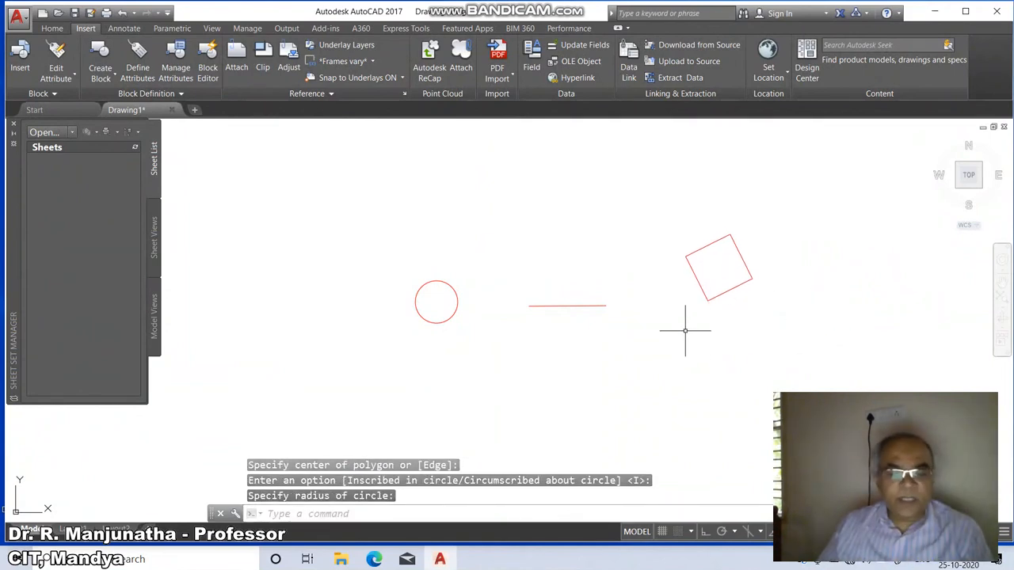
Set the current drawing colour to blue with the COLOR command.
{"action": "type", "text": "Color"}
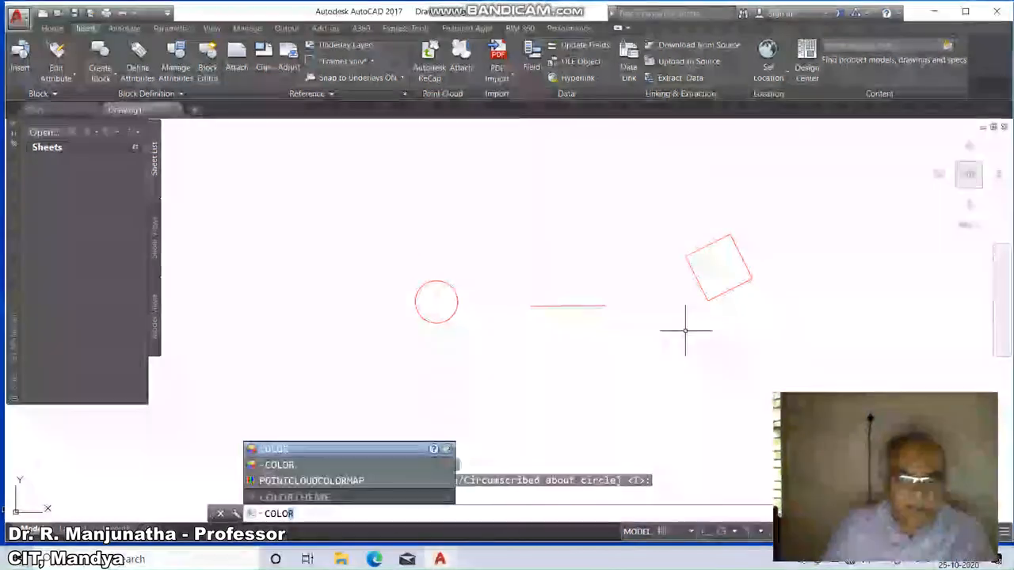
{"action": "key", "text": "Return"}
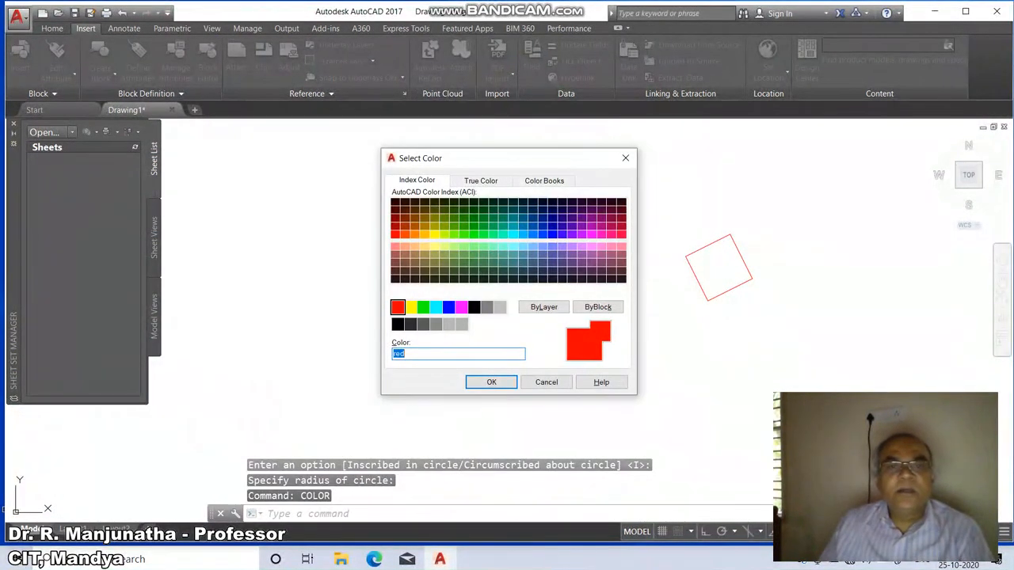
{"action": "type", "text": "blue"}
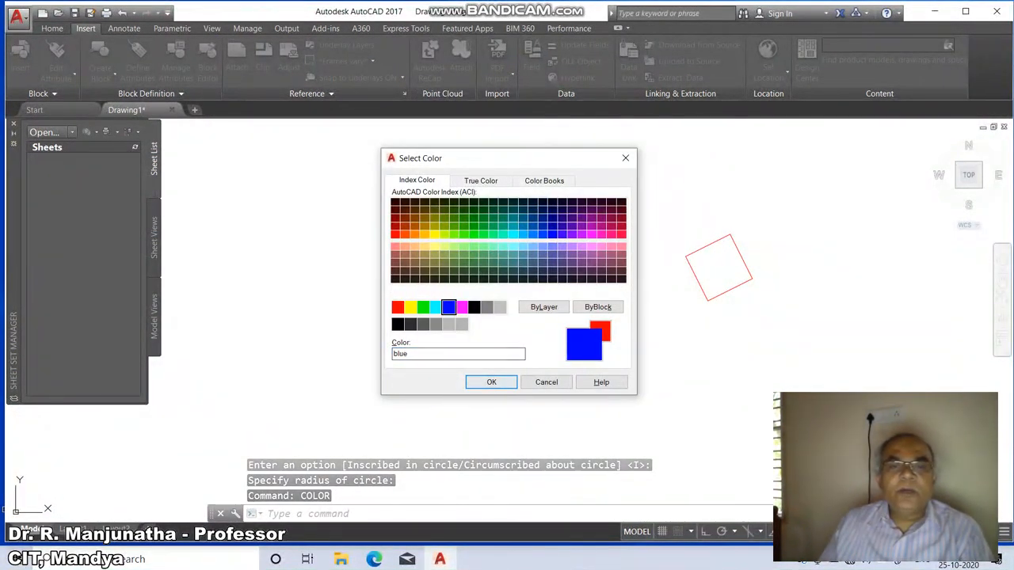
{"action": "key", "text": "Return"}
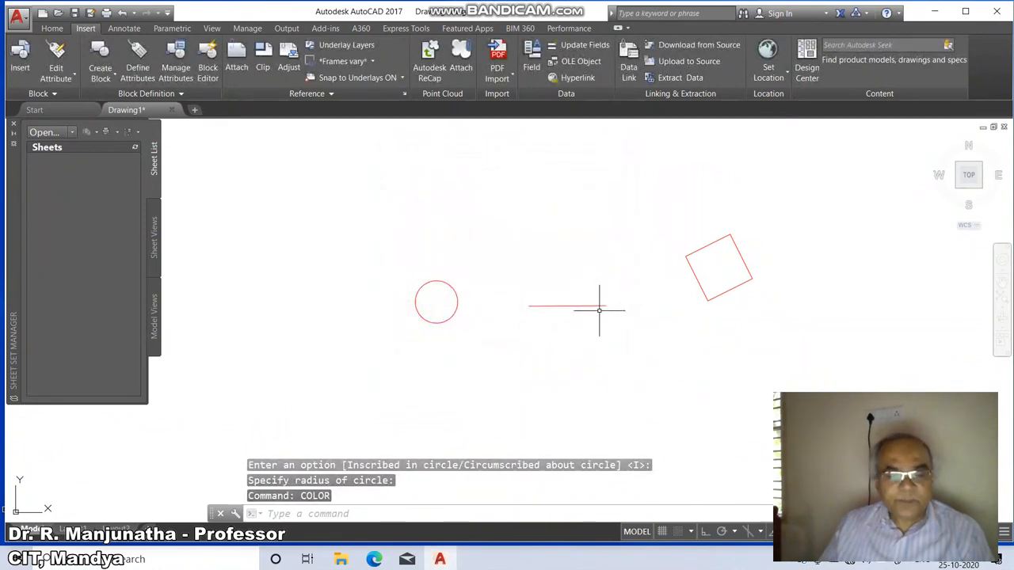
Draw a three-point arc above the horizontal line.
{"action": "type", "text": "a"}
{"action": "key", "text": "Return"}
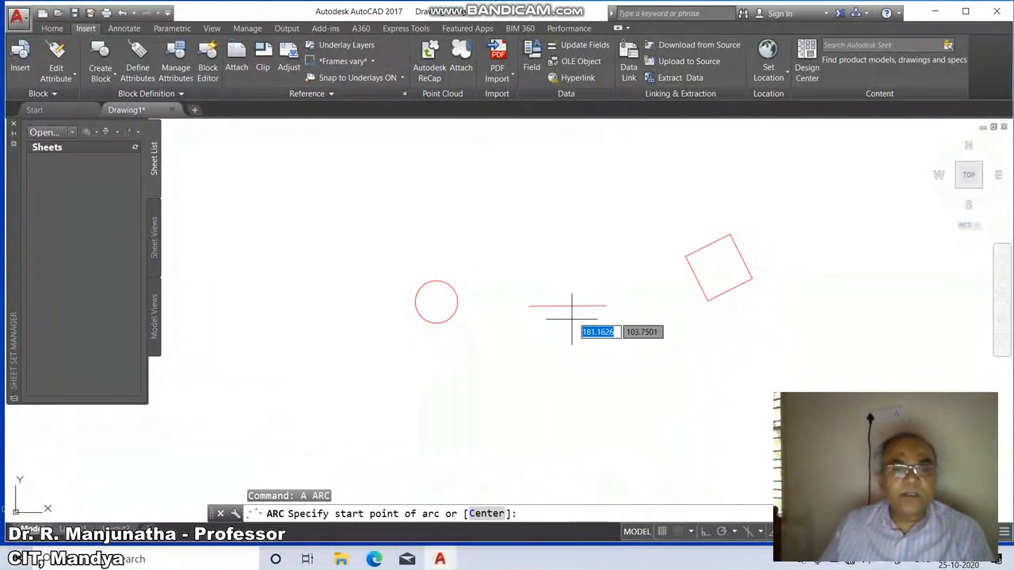
{"action": "left_click", "coordinate": [583, 259]}
{"action": "left_click", "coordinate": [570, 221]}
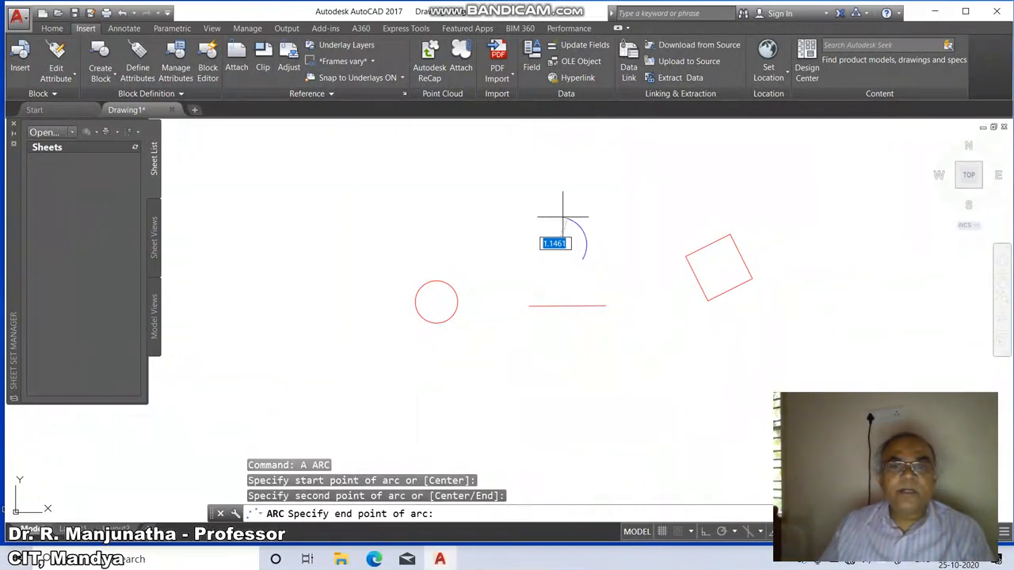
{"action": "left_click", "coordinate": [512, 206]}
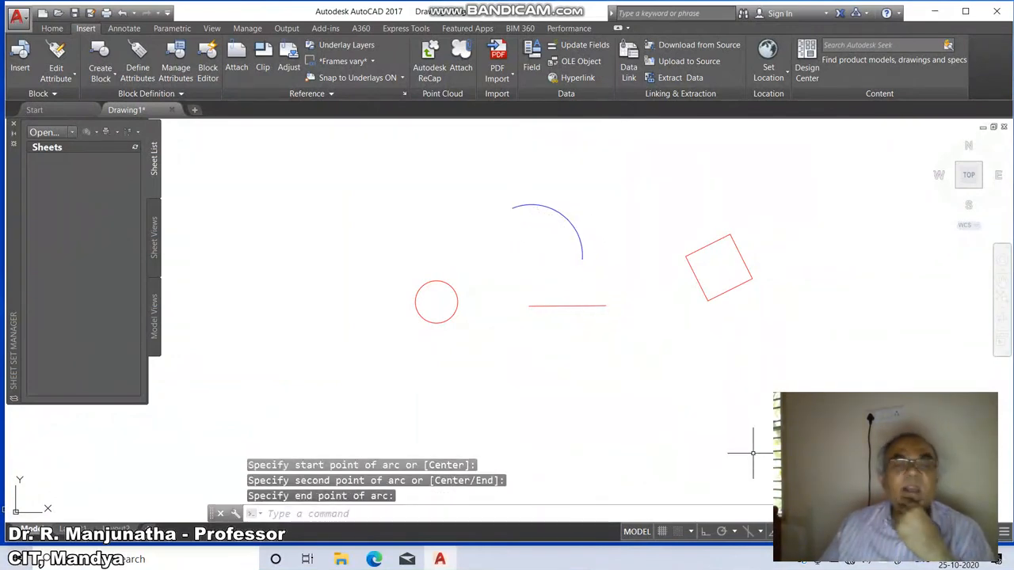
Draw three connected line segments forming a triangle below the square.
{"action": "type", "text": "l"}
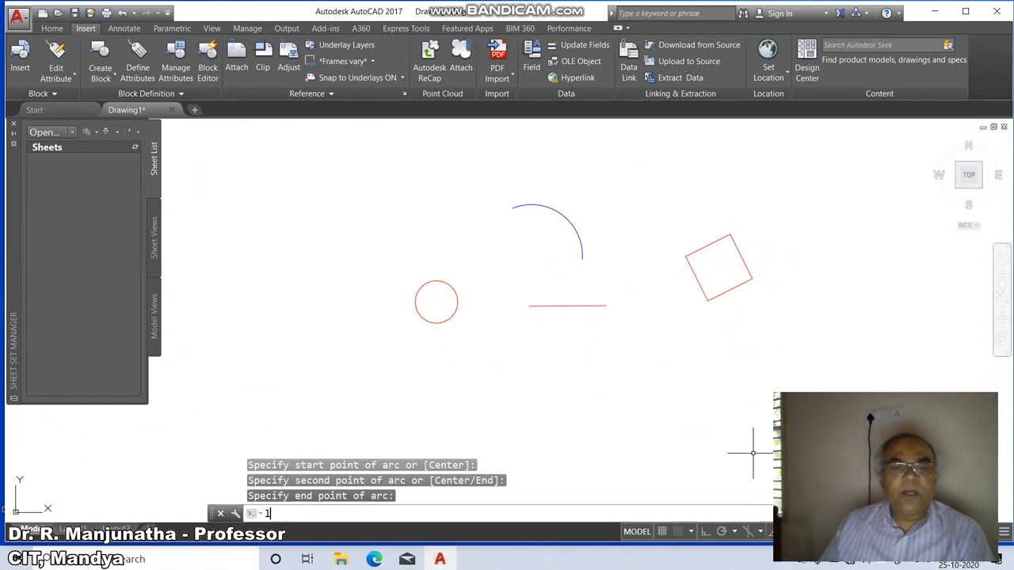
{"action": "key", "text": "Return"}
{"action": "left_click", "coordinate": [588, 434]}
{"action": "left_click", "coordinate": [689, 435]}
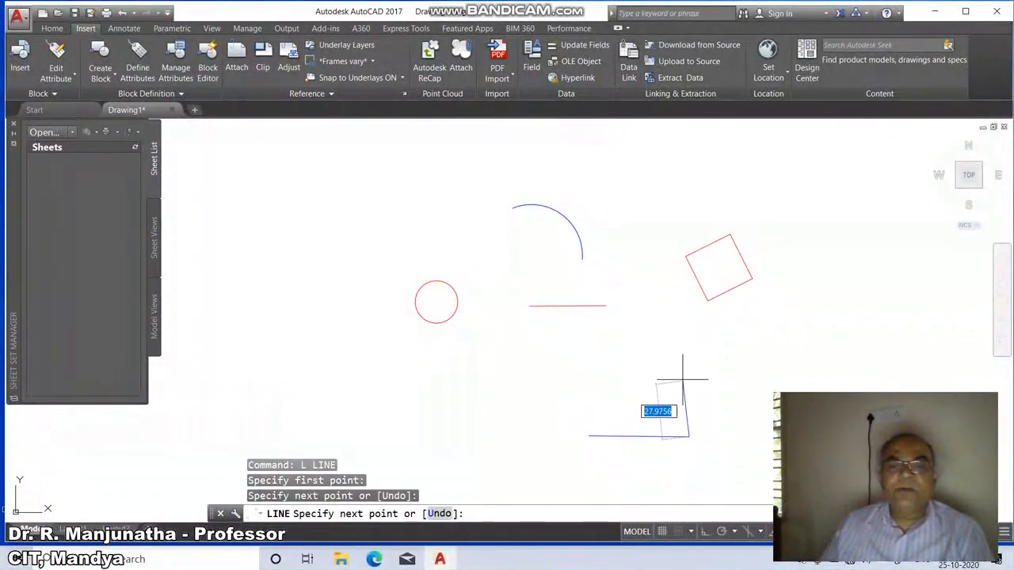
{"action": "left_click", "coordinate": [682, 351]}
{"action": "left_click", "coordinate": [580, 451]}
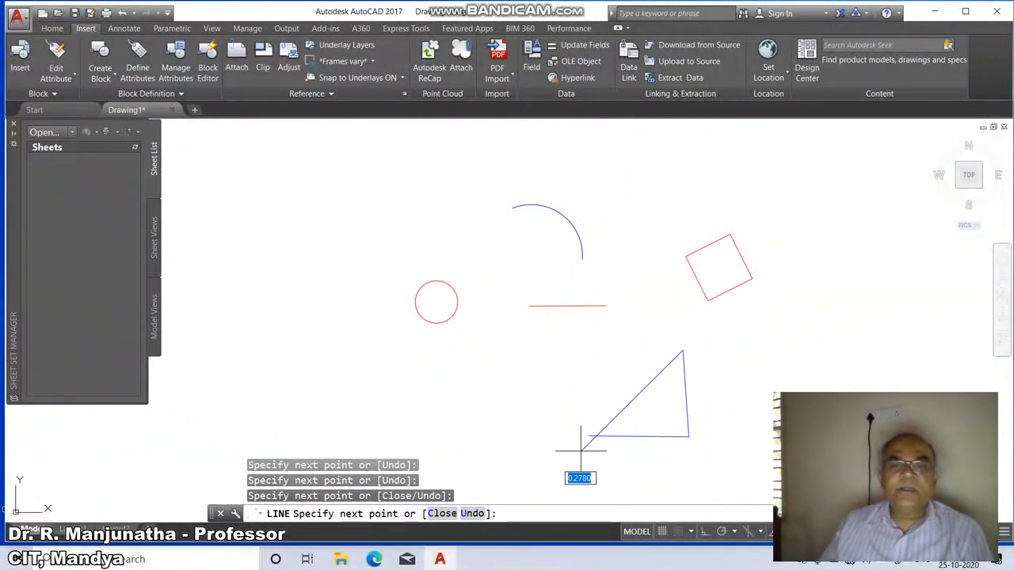
{"action": "key", "text": "Return"}
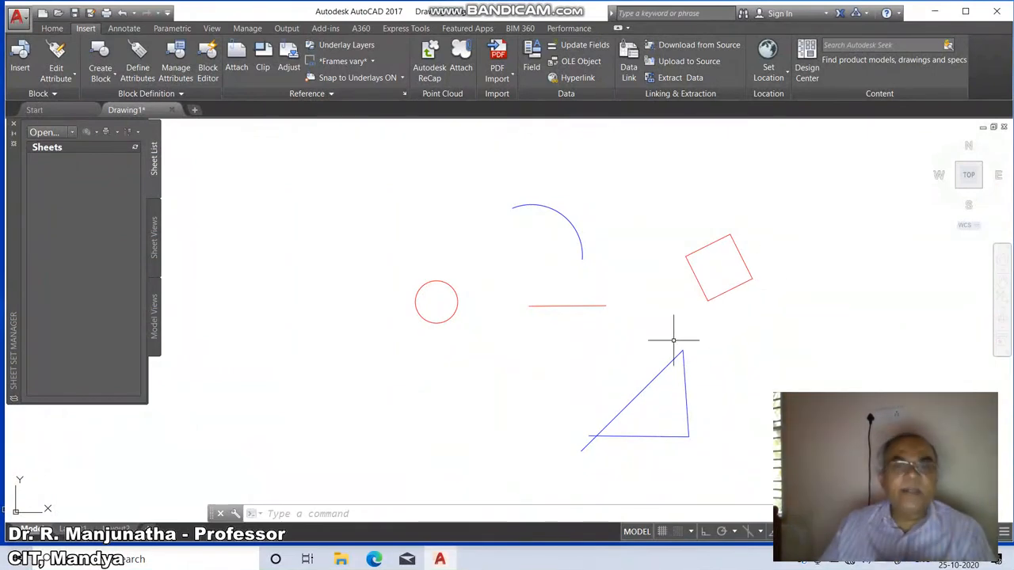
Set the current drawing colour to magenta with the COLOR command.
{"action": "type", "text": "COLOR"}
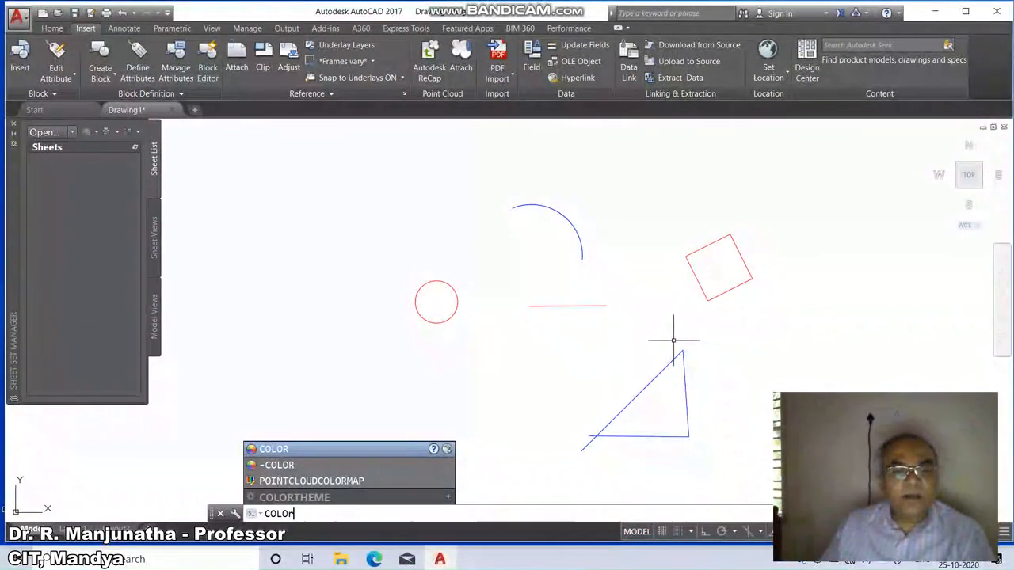
{"action": "key", "text": "Return"}
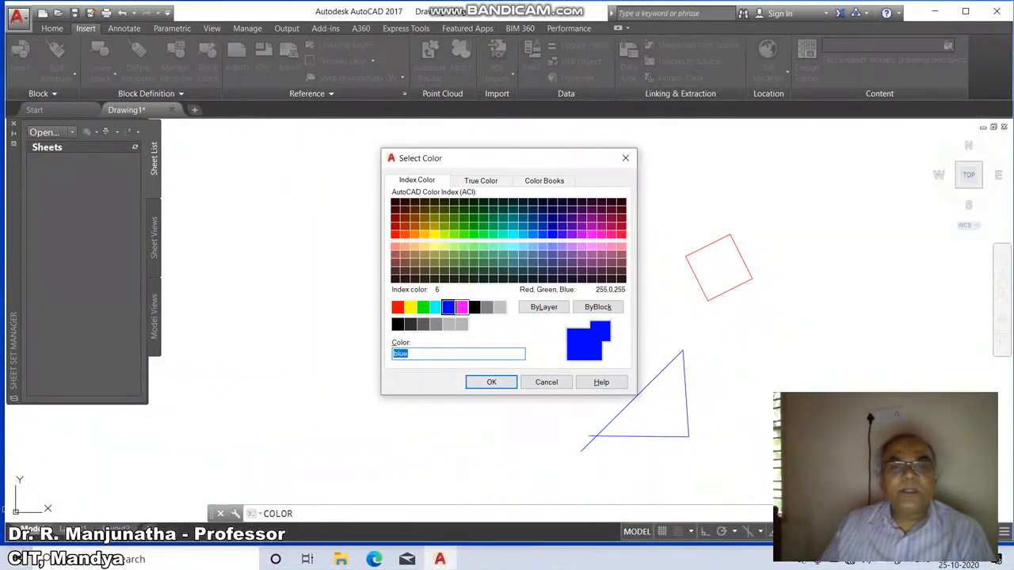
{"action": "left_click", "coordinate": [461, 307]}
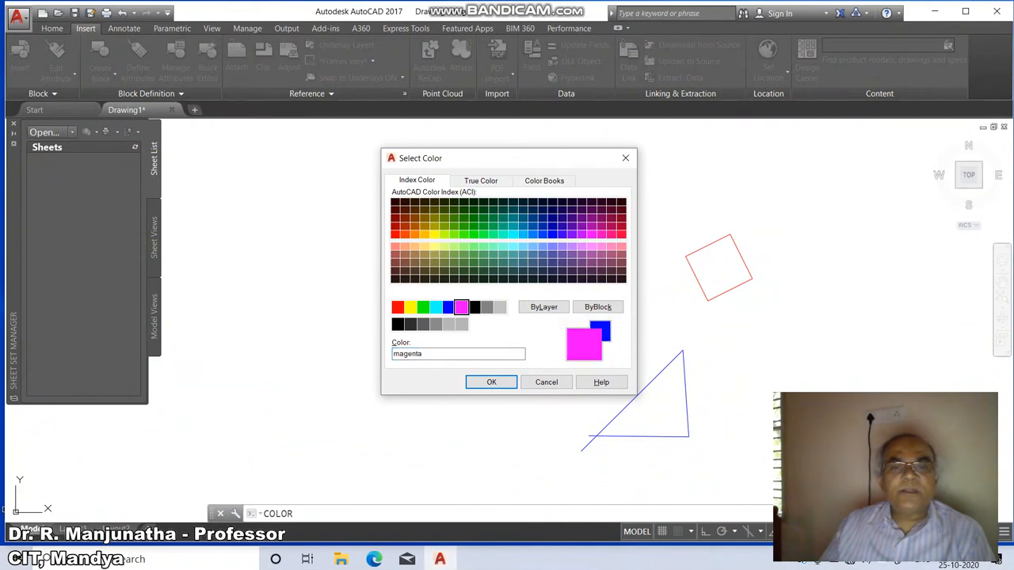
{"action": "left_click", "coordinate": [491, 382]}
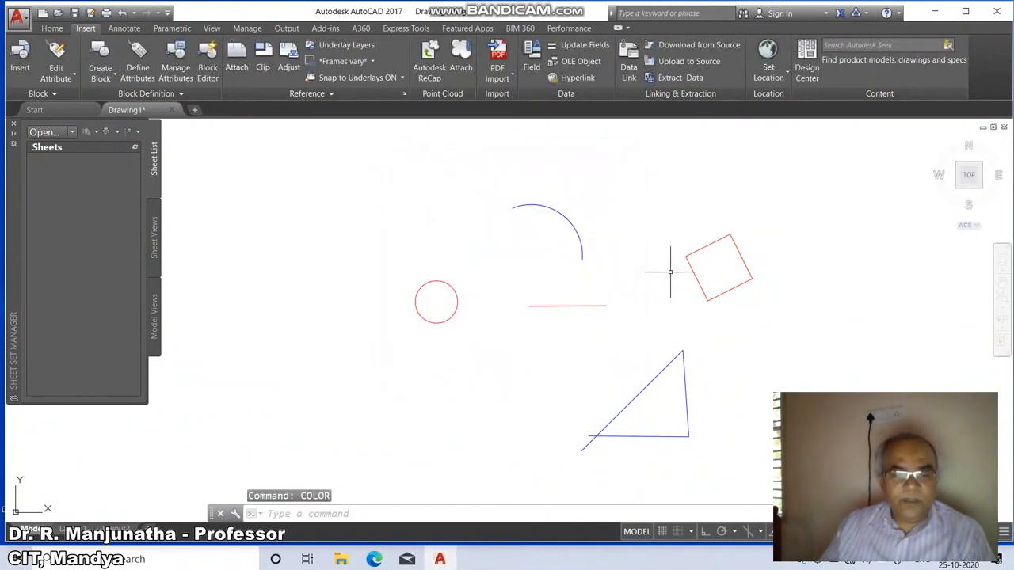
Draw two magenta circles in the upper-left area, a larger one above a smaller one.
{"action": "type", "text": "c"}
{"action": "key", "text": "Return"}
{"action": "left_click", "coordinate": [269, 222]}
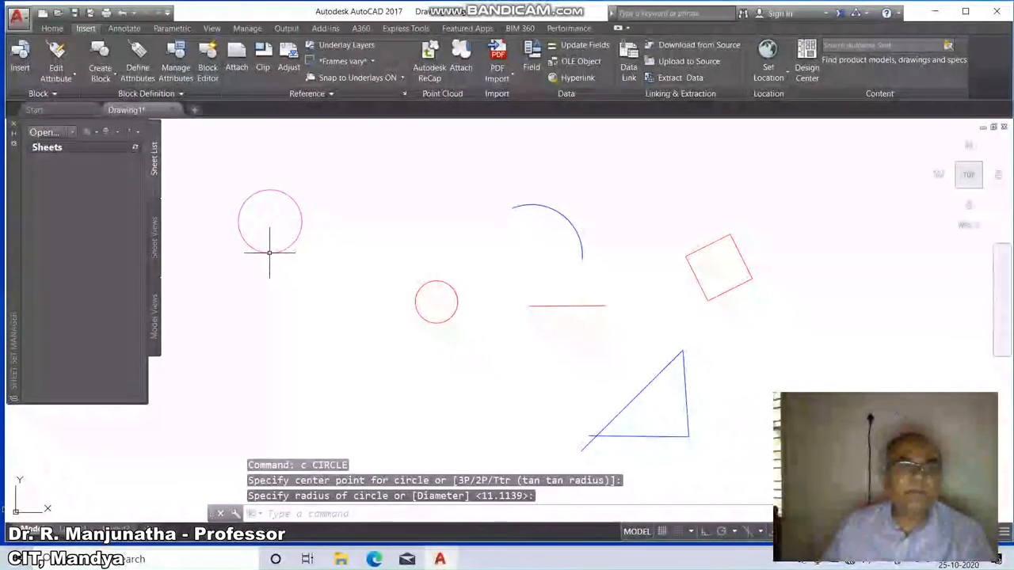
{"action": "left_click", "coordinate": [269, 253]}
{"action": "key", "text": "Return"}
{"action": "left_click", "coordinate": [298, 296]}
{"action": "left_click", "coordinate": [318, 308]}
{"action": "key", "text": "Return"}
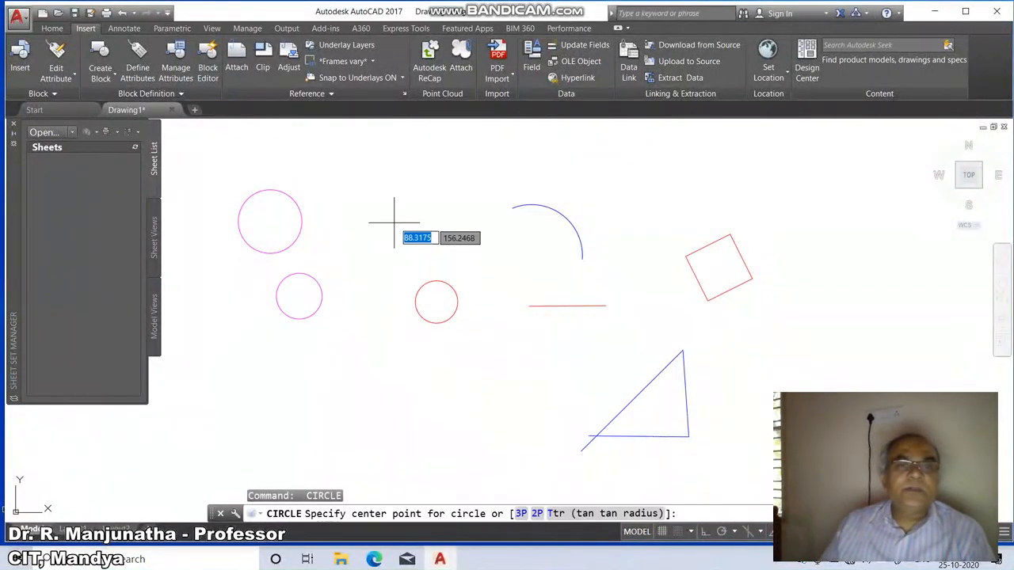
Draw two more magenta circles, one beside the first large circle and one below the red circle.
{"action": "left_click", "coordinate": [394, 223]}
{"action": "left_click", "coordinate": [392, 253]}
{"action": "key", "text": "Return"}
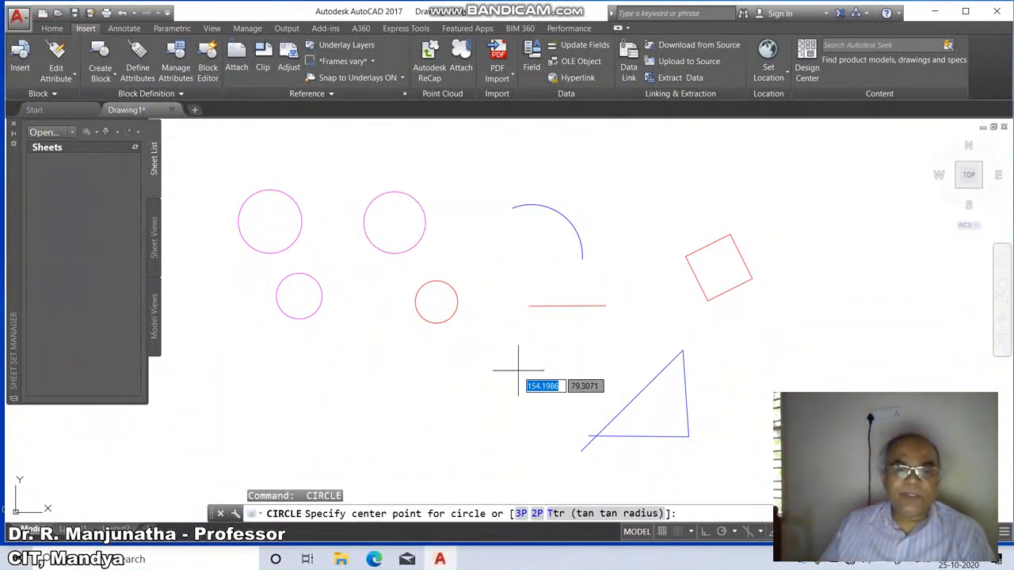
{"action": "left_click", "coordinate": [515, 366]}
{"action": "left_click", "coordinate": [508, 388]}
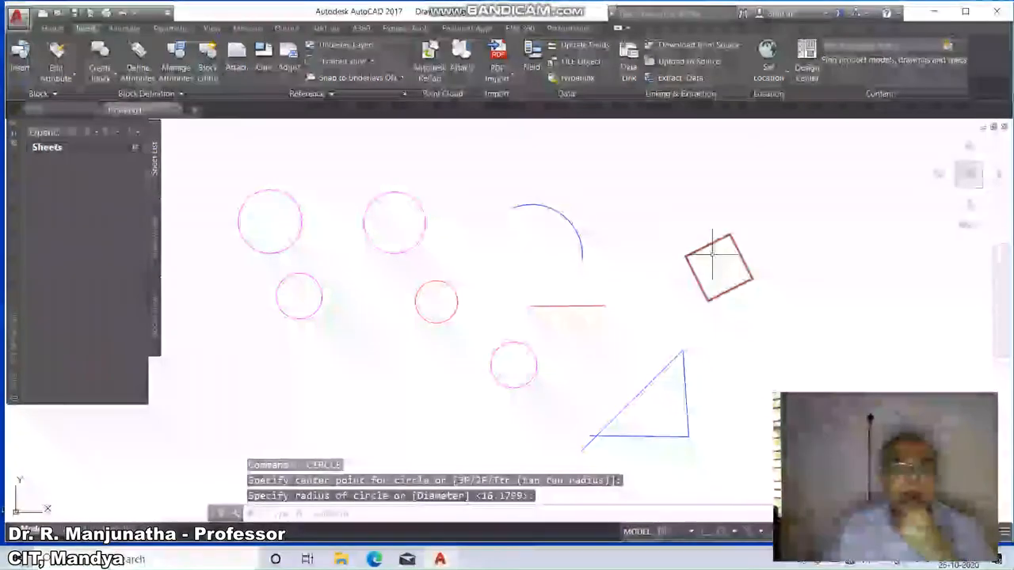
Set the current drawing colour to ByLayer with the COLOR command.
{"action": "type", "text": "color"}
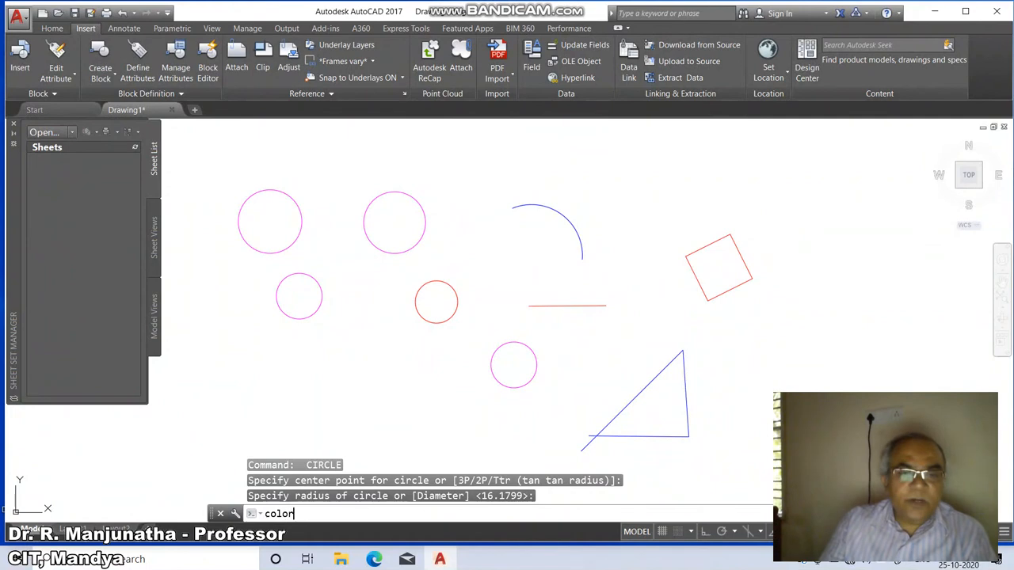
{"action": "key", "text": "Return"}
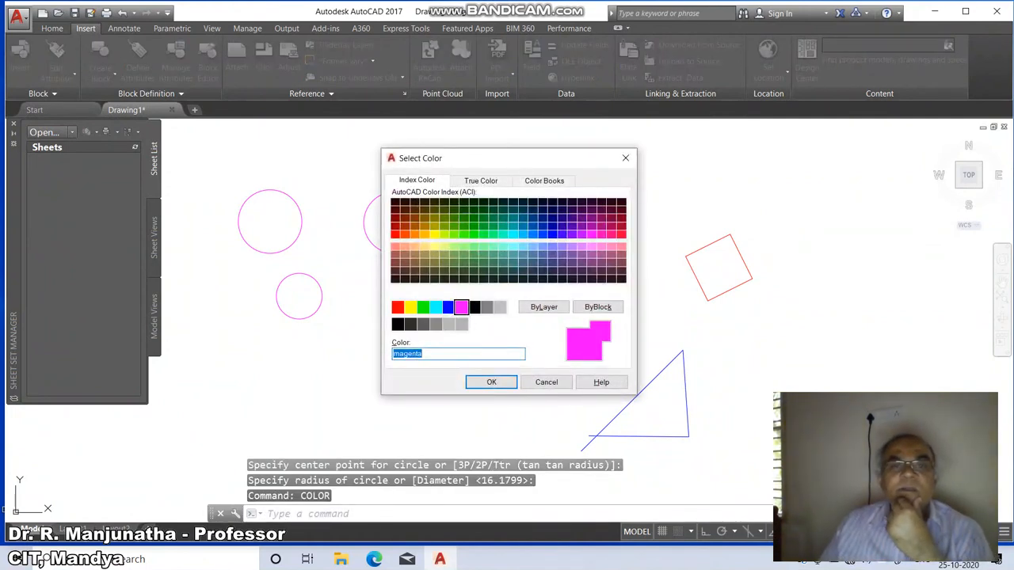
{"action": "left_click", "coordinate": [544, 306]}
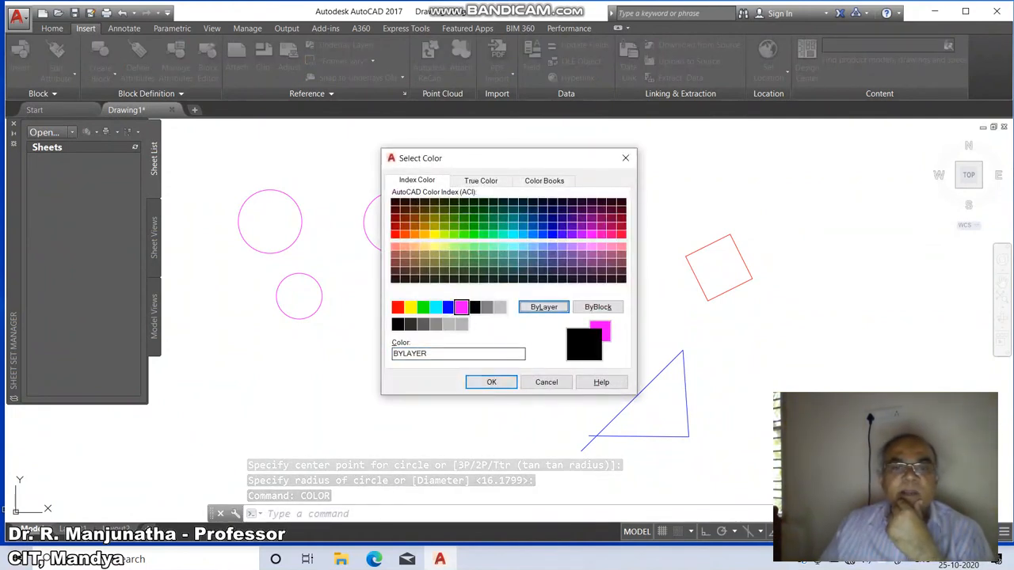
{"action": "left_click", "coordinate": [491, 381]}
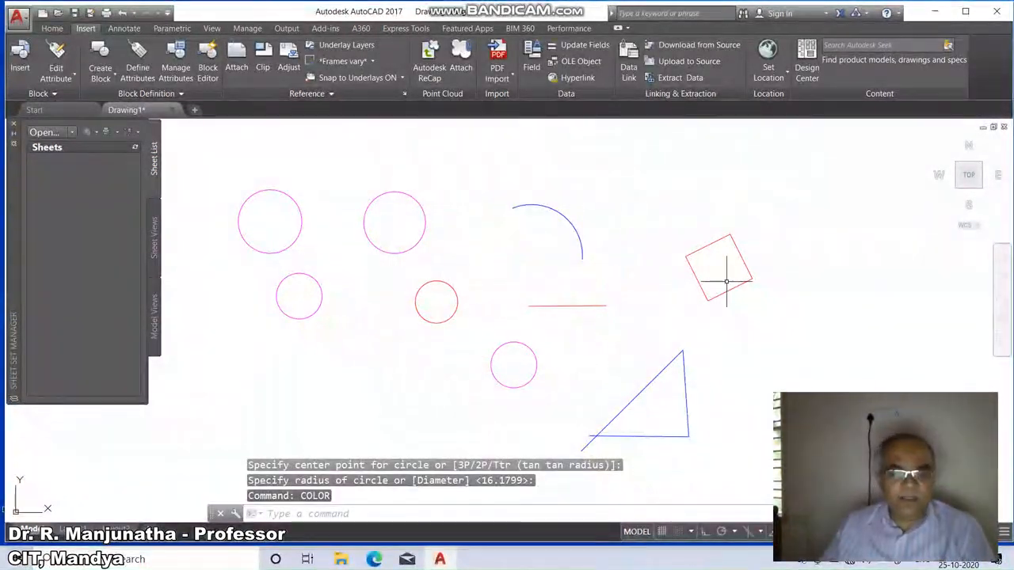
Draw two ByLayer circles side by side below the small magenta circle.
{"action": "type", "text": "c"}
{"action": "key", "text": "Return"}
{"action": "left_click", "coordinate": [350, 360]}
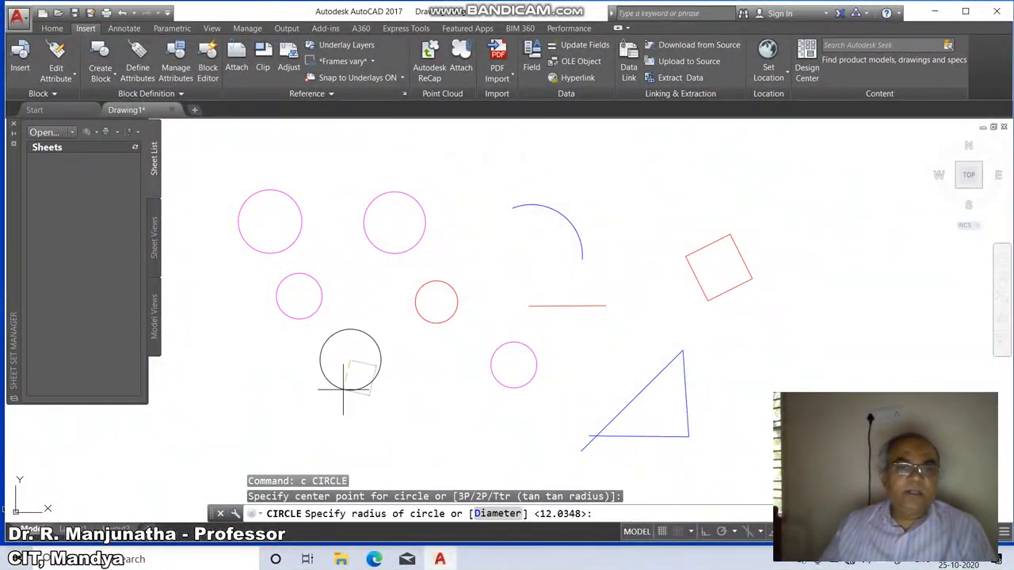
{"action": "left_click", "coordinate": [343, 388]}
{"action": "key", "text": "Return"}
{"action": "left_click", "coordinate": [426, 367]}
{"action": "left_click", "coordinate": [411, 399]}
{"action": "key", "text": "Return"}
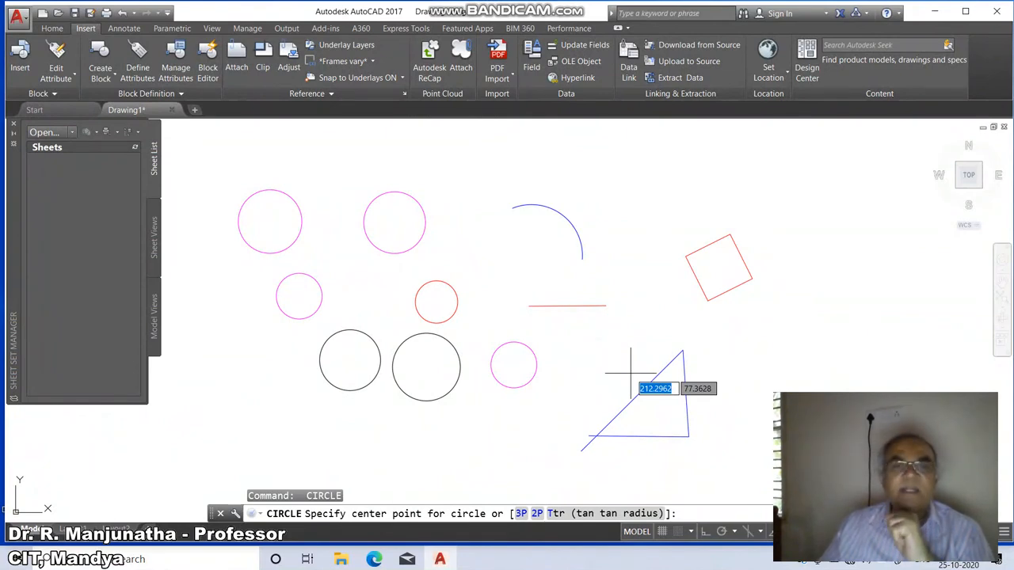
{"action": "type", "text": "e"}
{"action": "key", "text": "Return"}
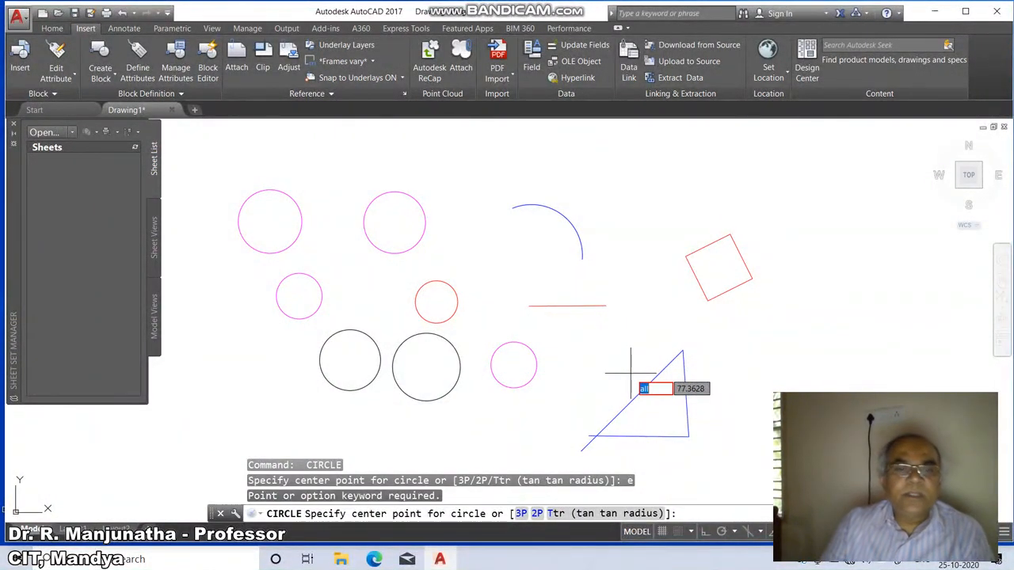
{"action": "key", "text": "Escape"}
Erase all objects in the drawing.
{"action": "type", "text": "e"}
{"action": "key", "text": "Return"}
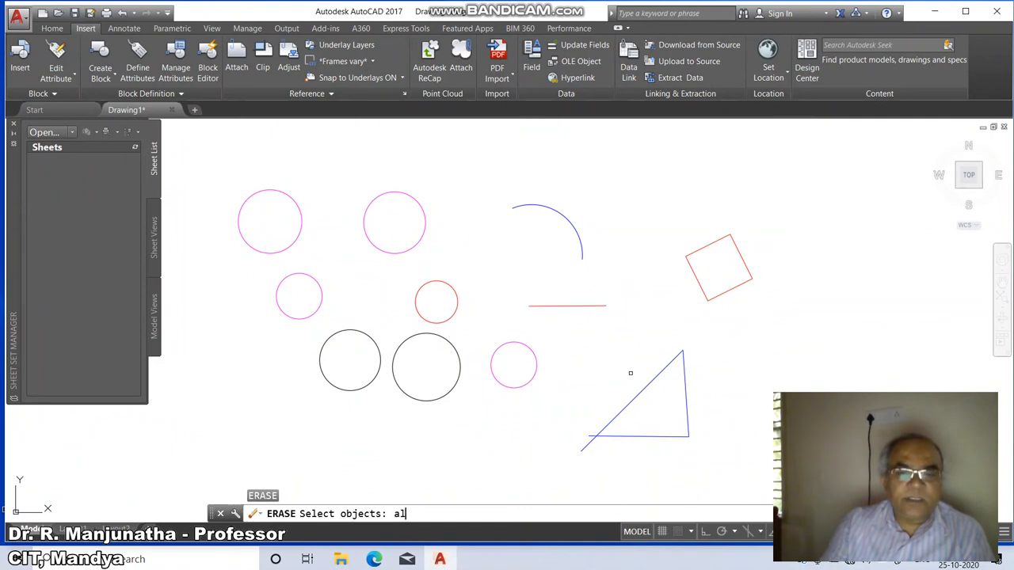
{"action": "type", "text": "all"}
{"action": "key", "text": "Return"}
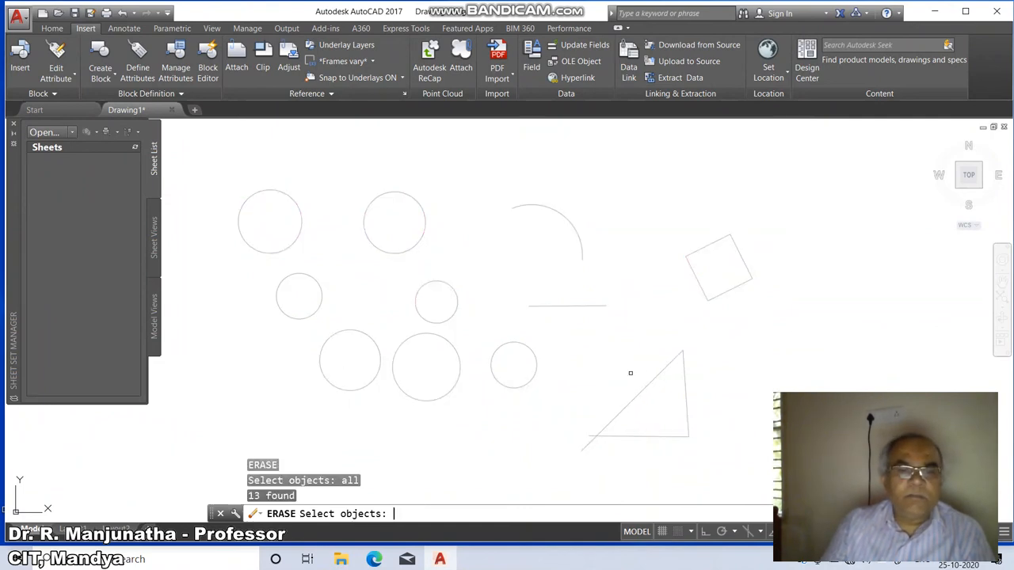
{"action": "key", "text": "Return"}
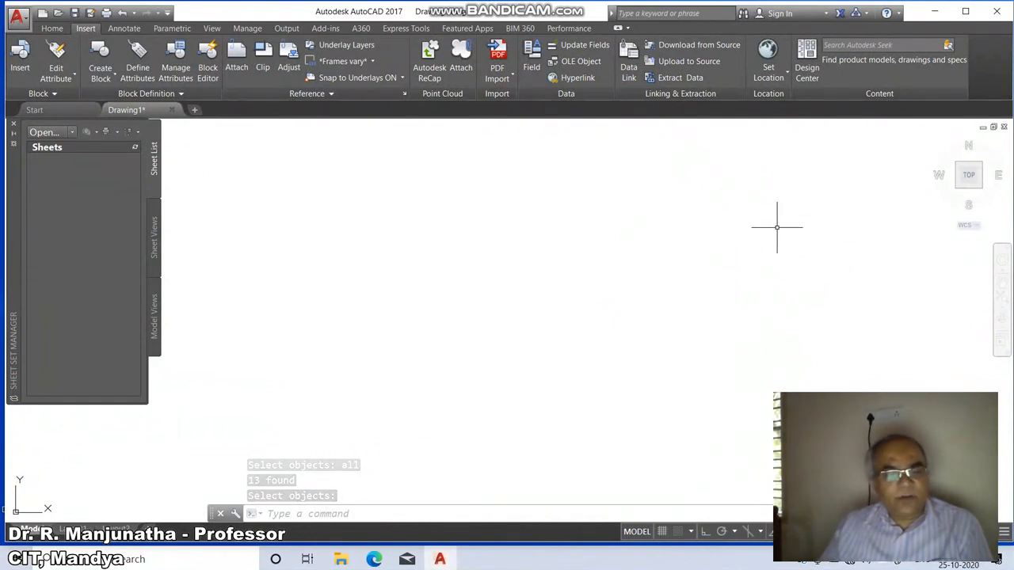
Draw a circle in the middle of the empty drawing area.
{"action": "type", "text": "c"}
{"action": "key", "text": "Return"}
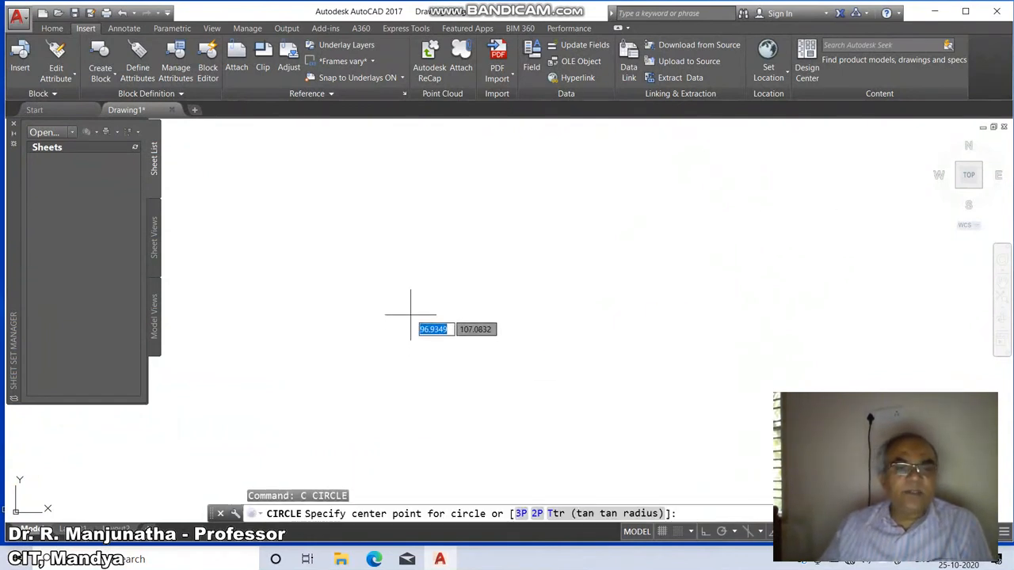
{"action": "left_click", "coordinate": [418, 276]}
{"action": "left_click", "coordinate": [438, 297]}
{"action": "key", "text": "Return"}
Draw a small circle and a larger circle to the right of the first circle.
{"action": "left_click", "coordinate": [574, 269]}
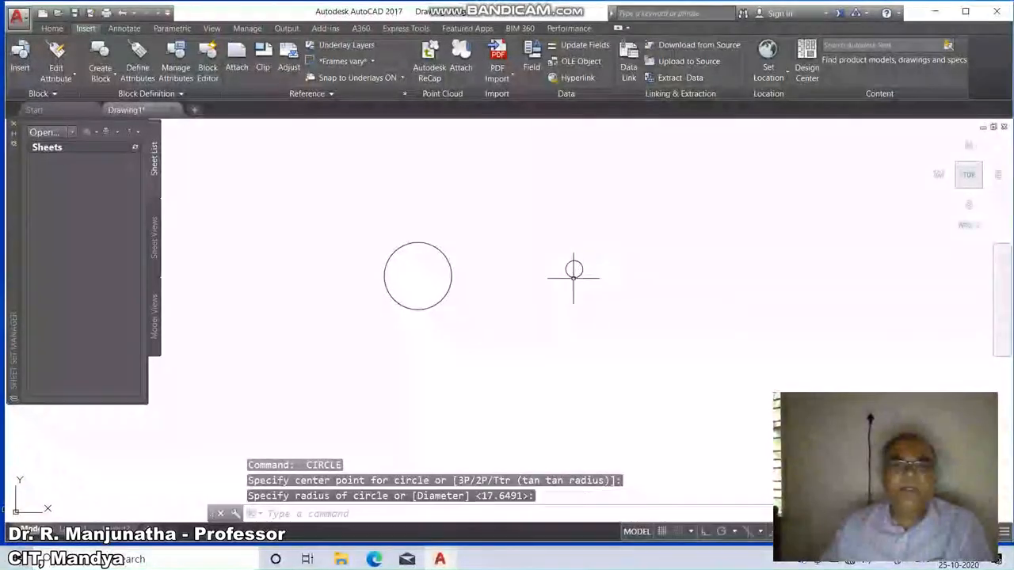
{"action": "left_click", "coordinate": [573, 277]}
{"action": "key", "text": "Return"}
{"action": "left_click", "coordinate": [660, 265]}
{"action": "left_click", "coordinate": [686, 285]}
{"action": "key", "text": "Return"}
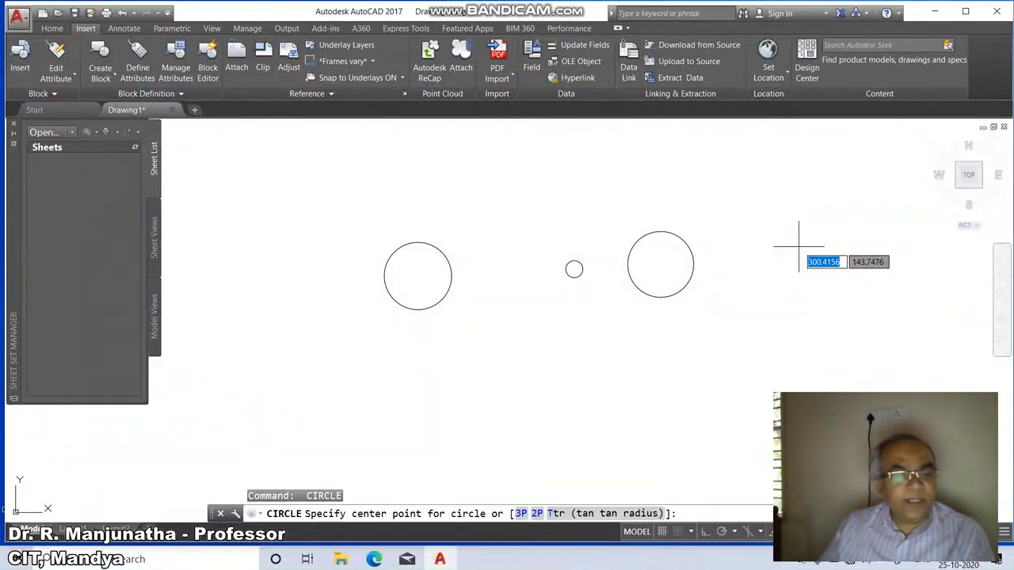
{"action": "key", "text": "Escape"}
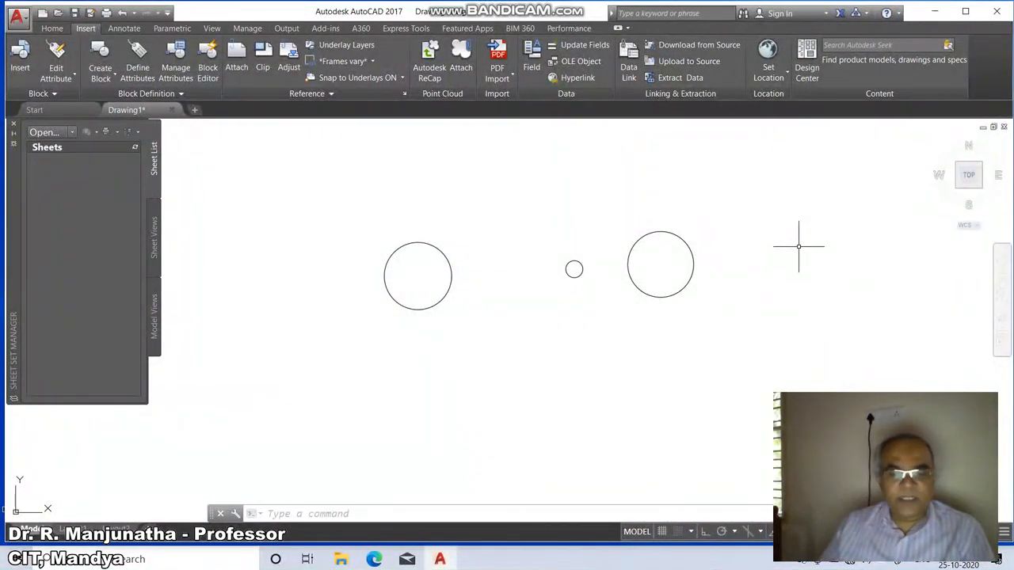
Load the CENTER linetype from acad.lin through the Linetype Manager.
{"action": "type", "text": "l"}
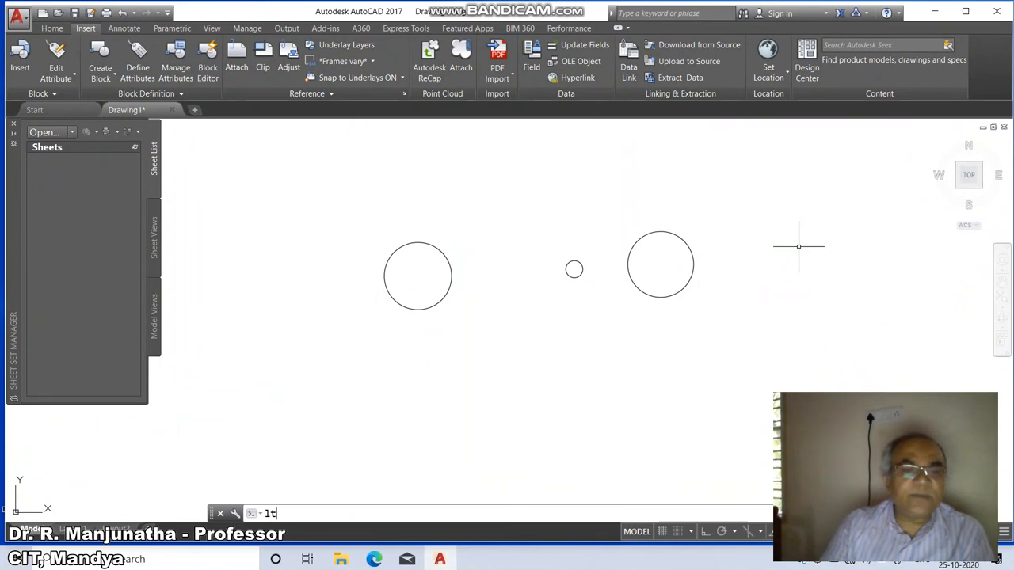
{"action": "type", "text": "t"}
{"action": "key", "text": "Return"}
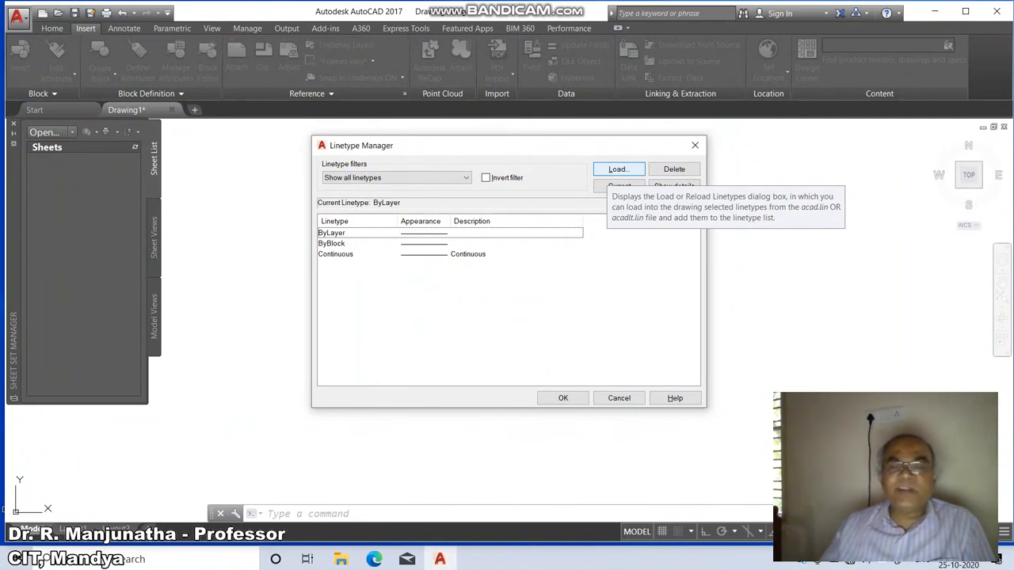
{"action": "left_click", "coordinate": [618, 169]}
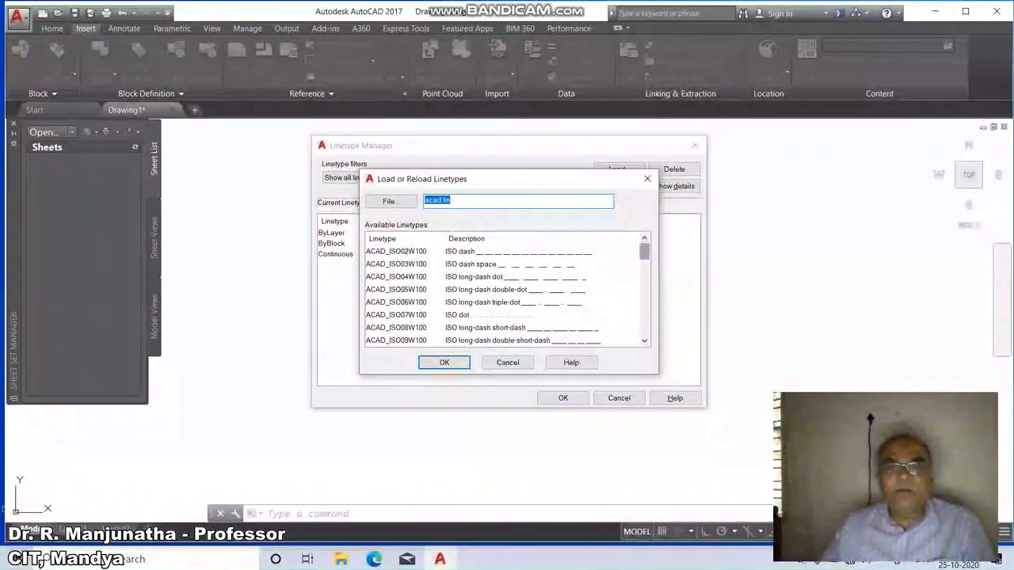
{"action": "scroll", "coordinate": [644, 305], "scroll_direction": "down", "scroll_amount": 9}
{"action": "left_click_drag", "start_coordinate": [644, 318], "coordinate": [644, 251]}
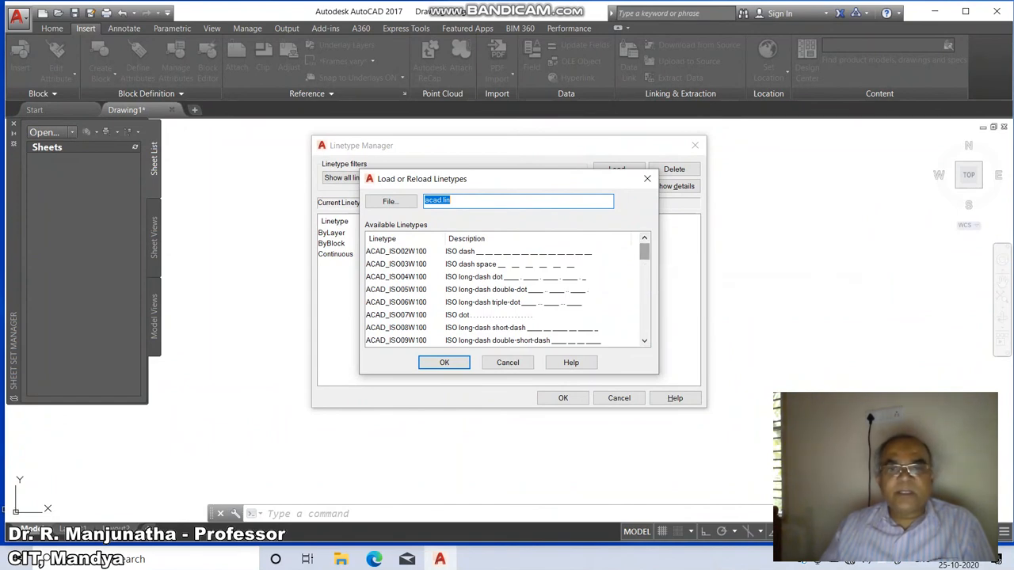
{"action": "left_click_drag", "start_coordinate": [644, 251], "coordinate": [644, 290]}
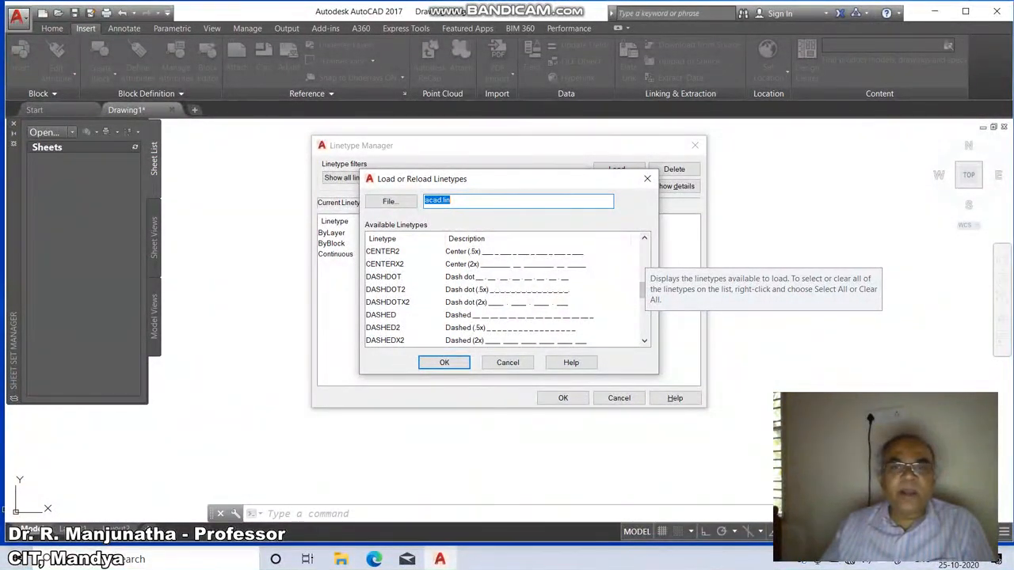
{"action": "scroll", "coordinate": [480, 296], "scroll_direction": "up", "scroll_amount": 2}
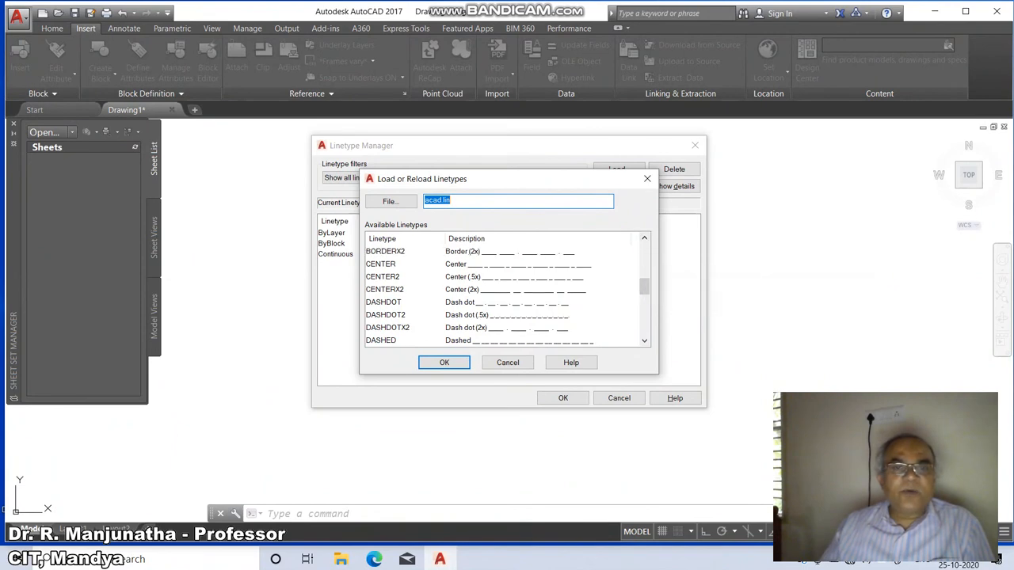
{"action": "left_click", "coordinate": [381, 264]}
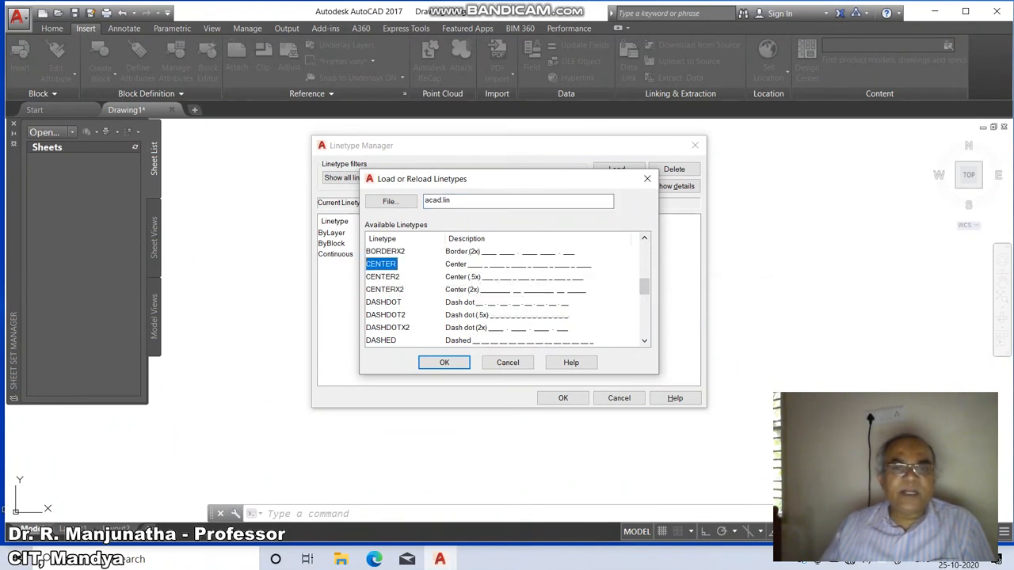
{"action": "left_click", "coordinate": [444, 363]}
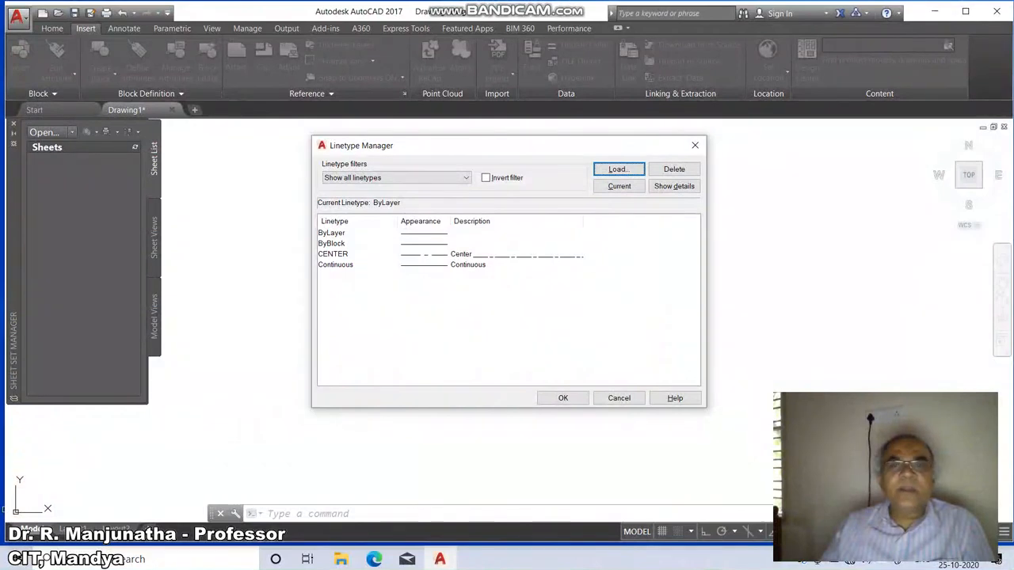
Load the DASHDOT linetype from acad.lin.
{"action": "left_click", "coordinate": [618, 168]}
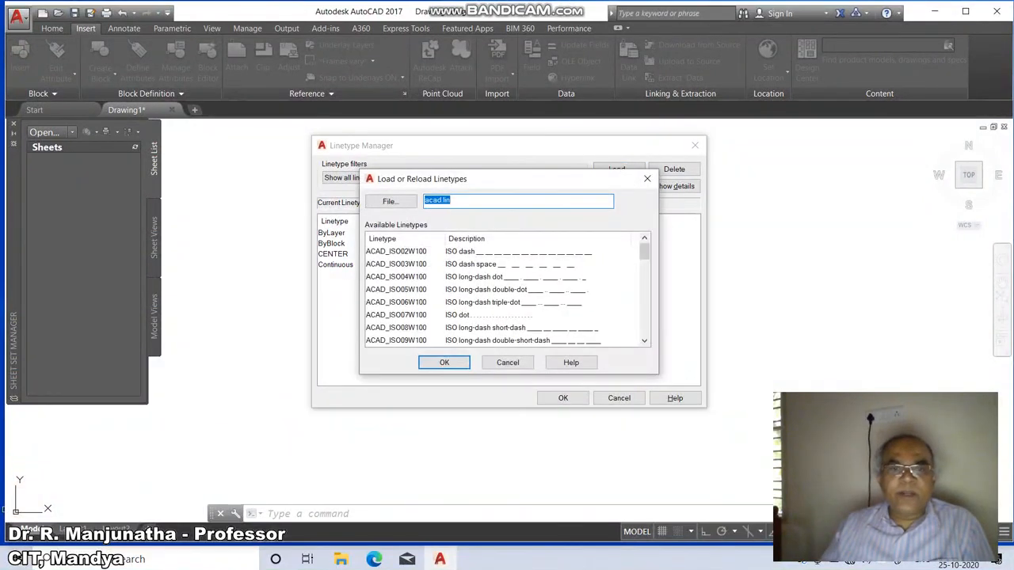
{"action": "left_click_drag", "start_coordinate": [644, 252], "coordinate": [643, 292]}
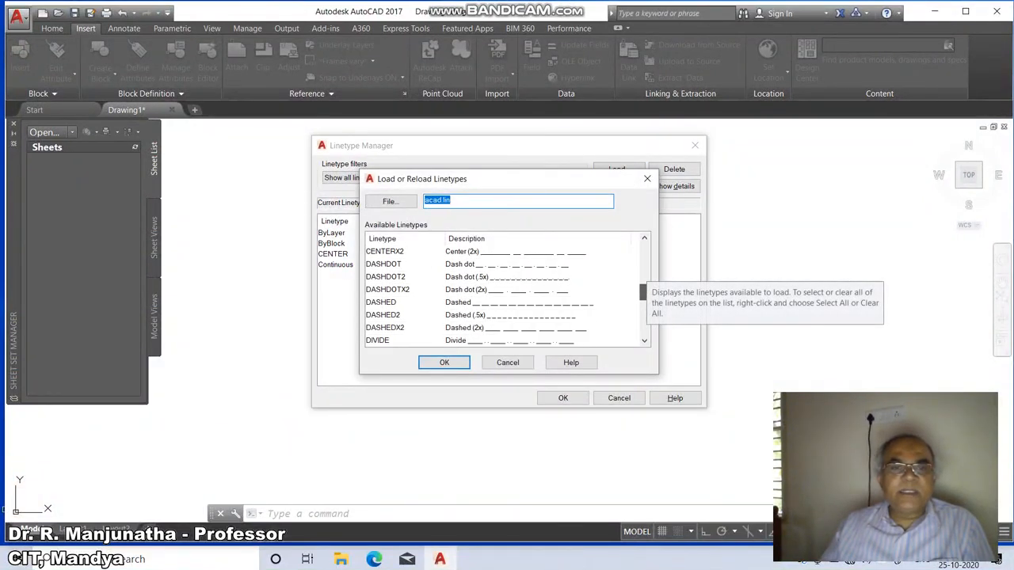
{"action": "left_click", "coordinate": [383, 264]}
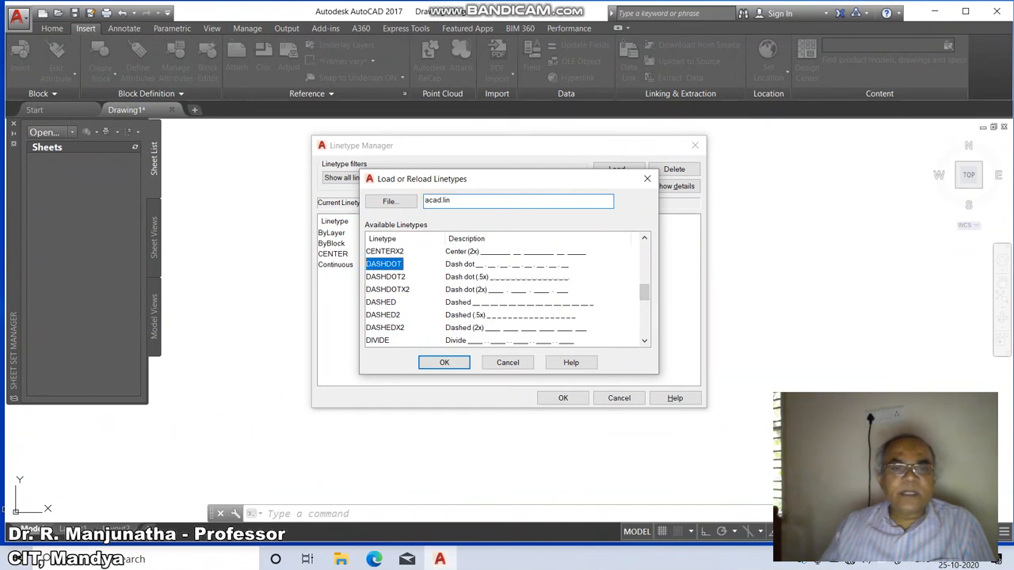
{"action": "left_click", "coordinate": [444, 363]}
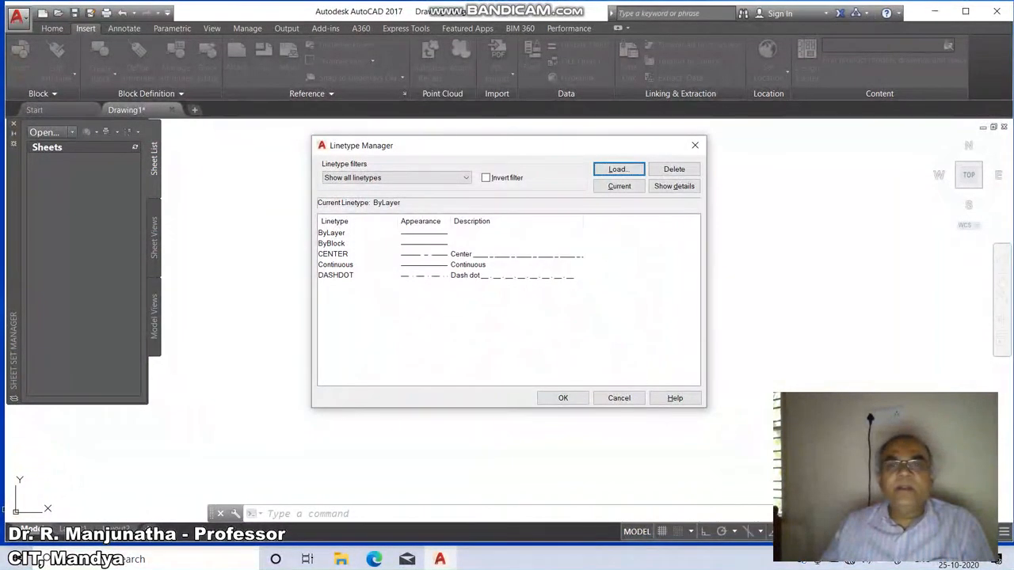
Load the HIDDEN linetype from acad.lin and close the Linetype Manager.
{"action": "left_click", "coordinate": [619, 169]}
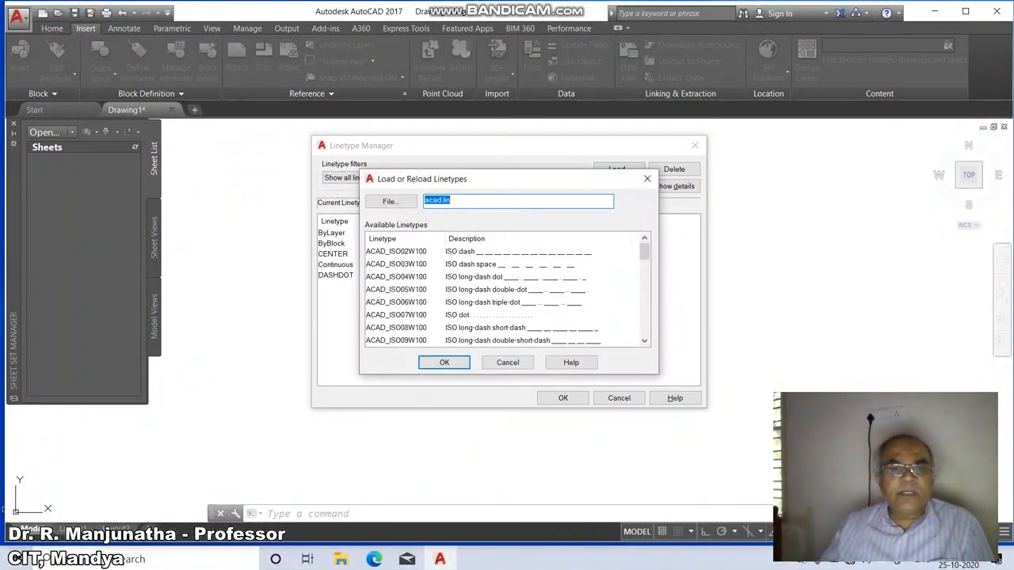
{"action": "left_click", "coordinate": [397, 252]}
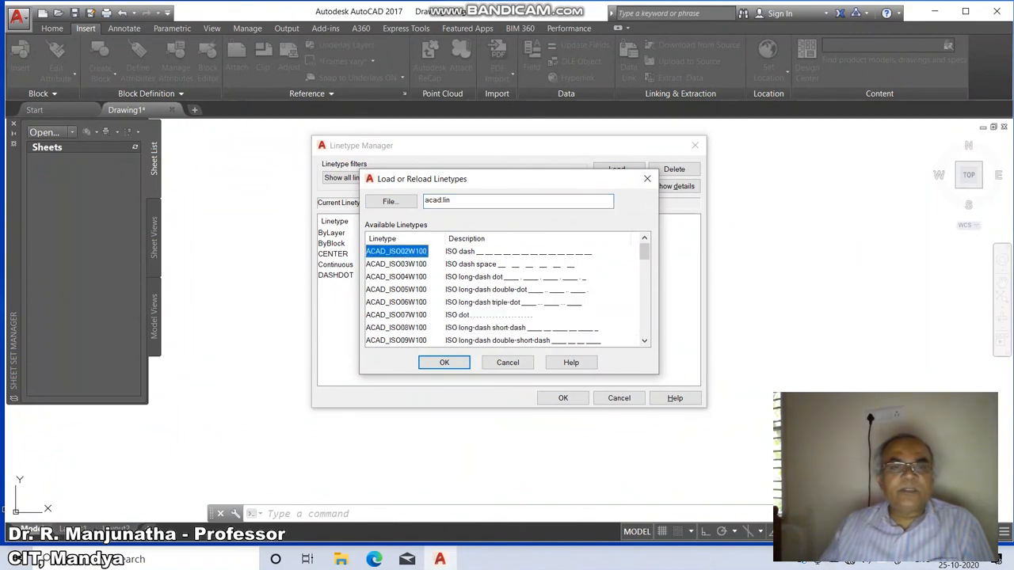
{"action": "key", "text": "h"}
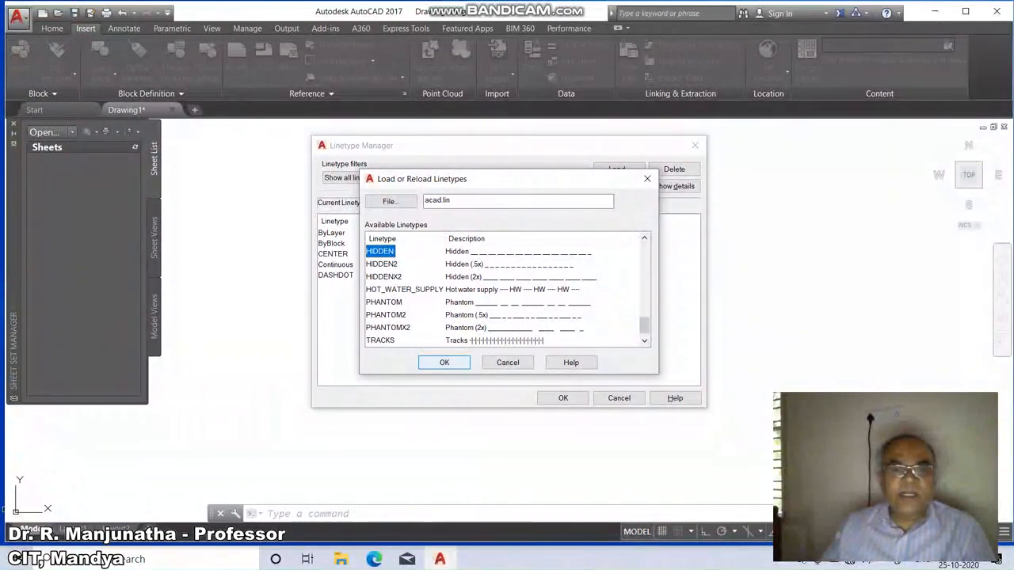
{"action": "left_click", "coordinate": [444, 362]}
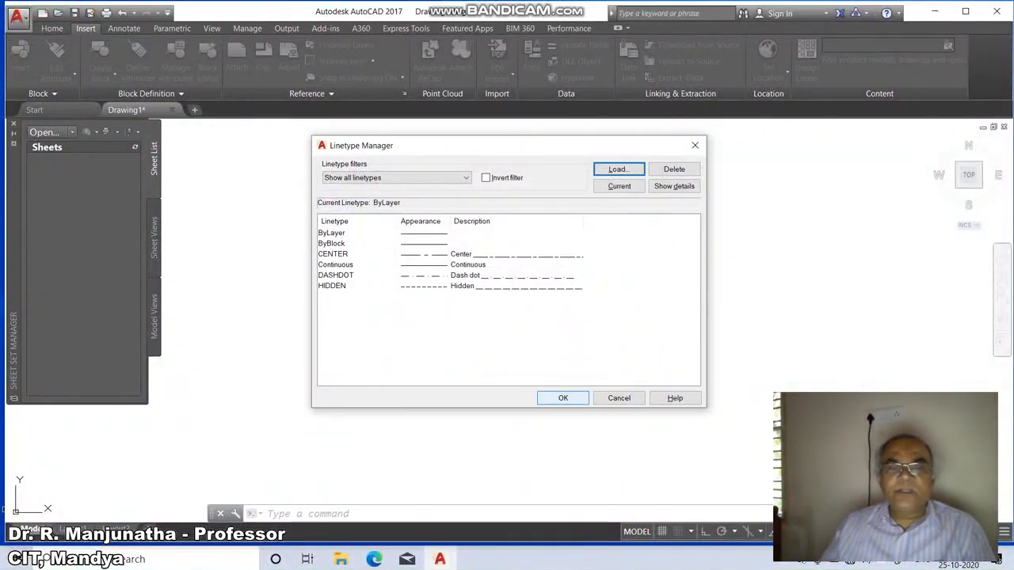
{"action": "left_click", "coordinate": [562, 398]}
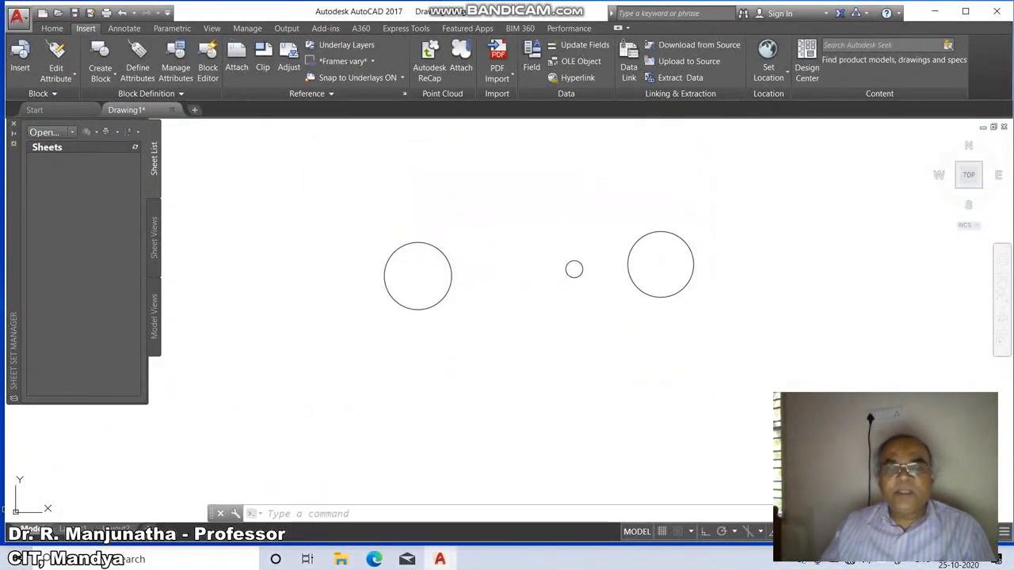
Draw two more circles above the existing circles.
{"action": "type", "text": "c"}
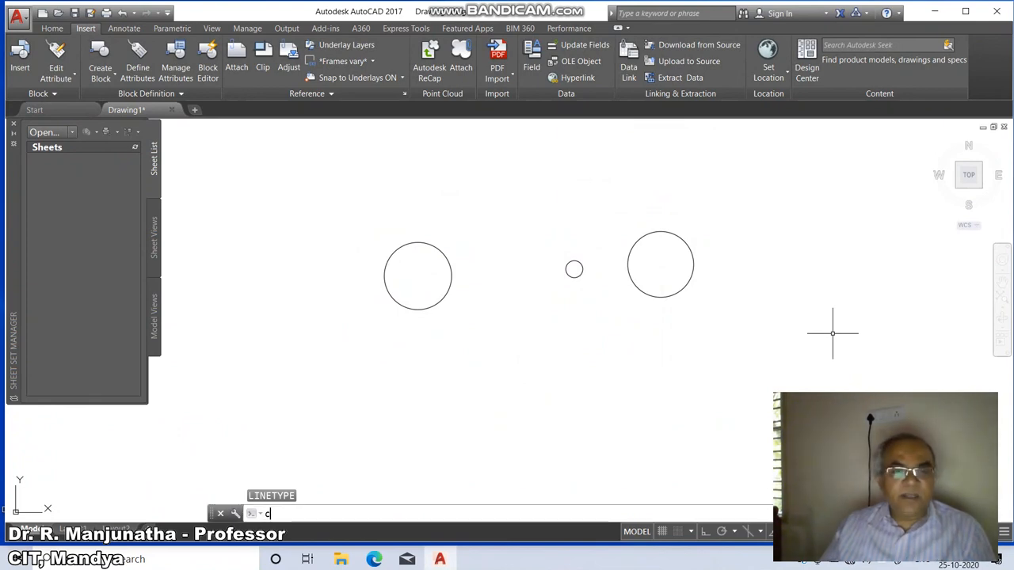
{"action": "key", "text": "Return"}
{"action": "left_click", "coordinate": [515, 200]}
{"action": "left_click", "coordinate": [510, 230]}
{"action": "key", "text": "Return"}
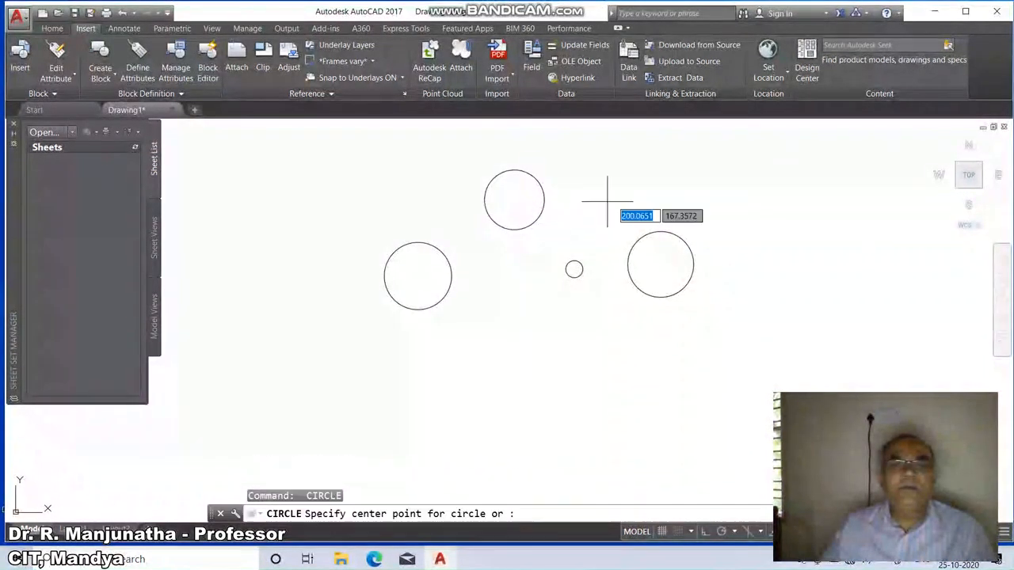
{"action": "left_click", "coordinate": [646, 186]}
{"action": "left_click", "coordinate": [632, 210]}
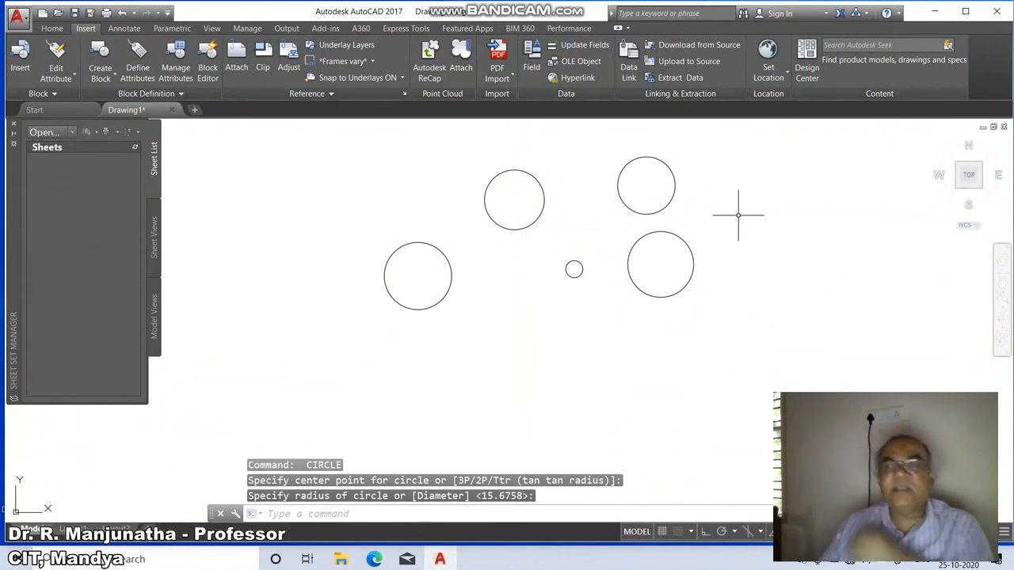
{"action": "key", "text": "Escape"}
Erase all objects in the drawing.
{"action": "type", "text": "e"}
{"action": "key", "text": "Return"}
{"action": "type", "text": "all"}
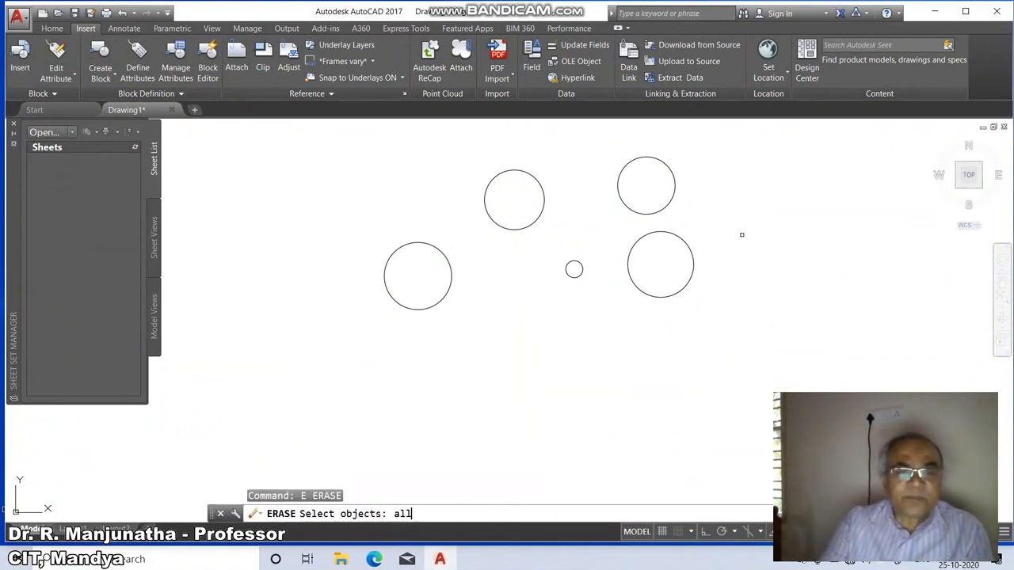
{"action": "key", "text": "Return"}
{"action": "key", "text": "Return"}
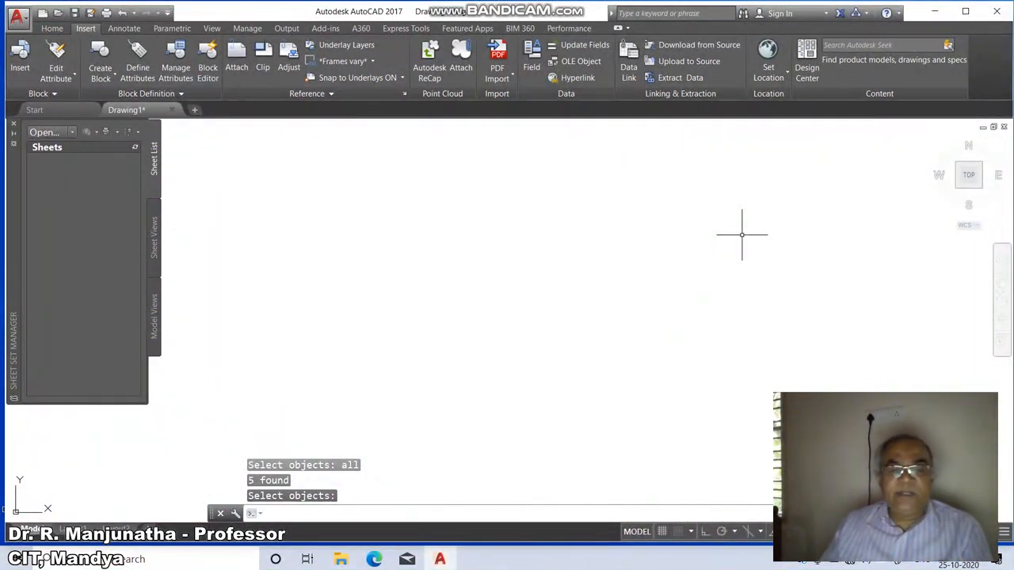
Make HIDDEN the current linetype in the Linetype Manager.
{"action": "type", "text": "l"}
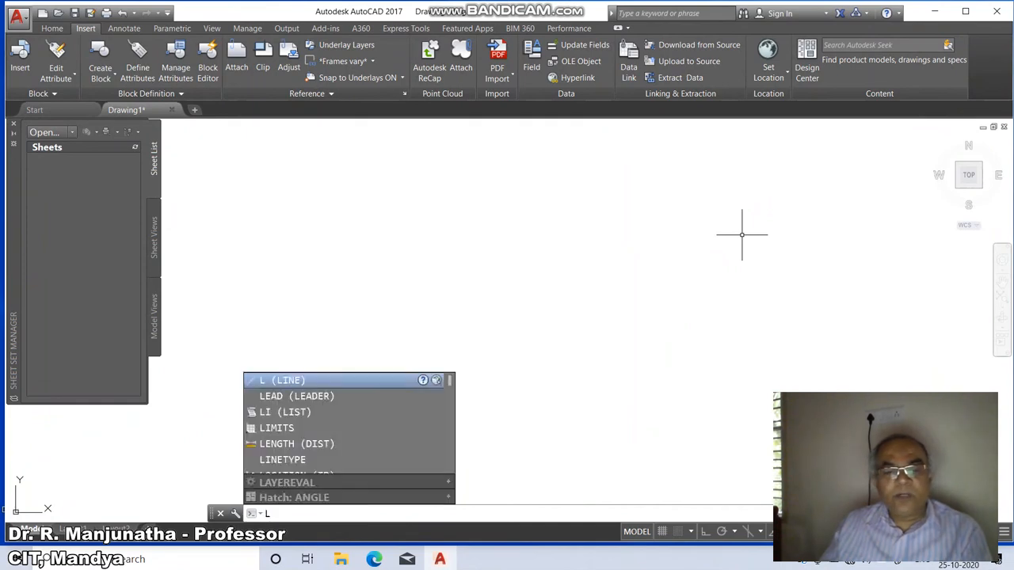
{"action": "type", "text": "T"}
{"action": "key", "text": "Return"}
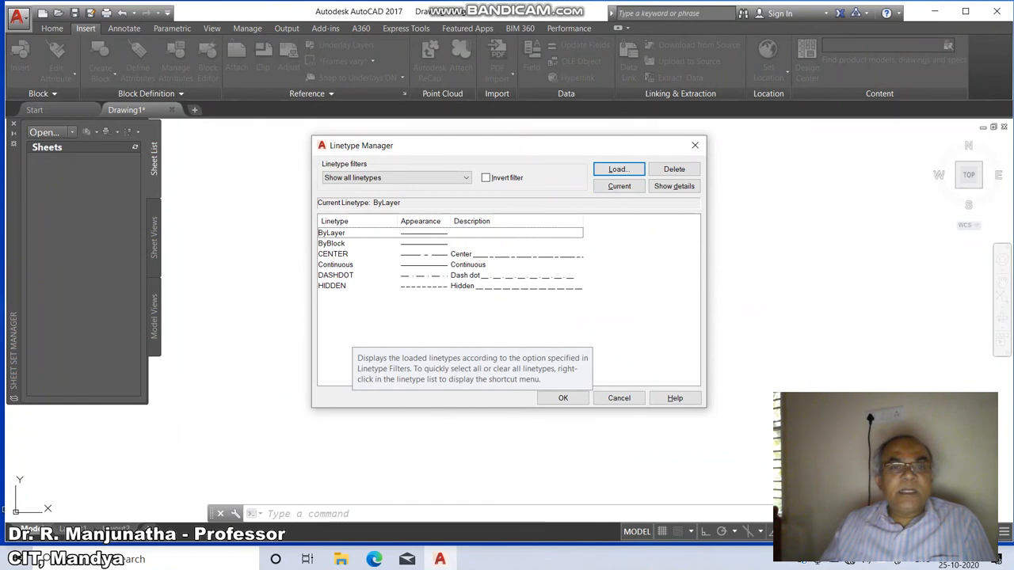
{"action": "left_click", "coordinate": [341, 286]}
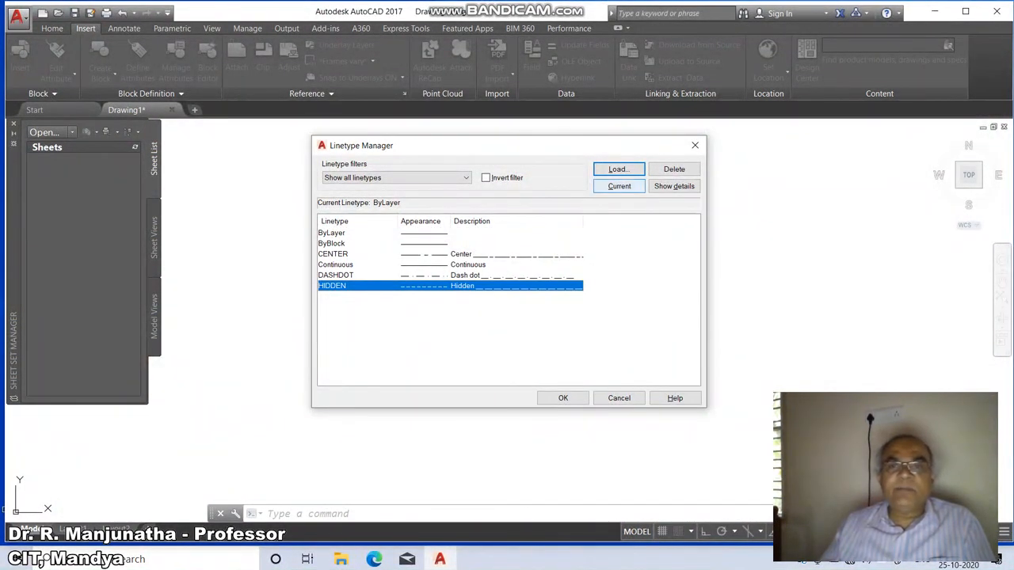
{"action": "left_click", "coordinate": [620, 186]}
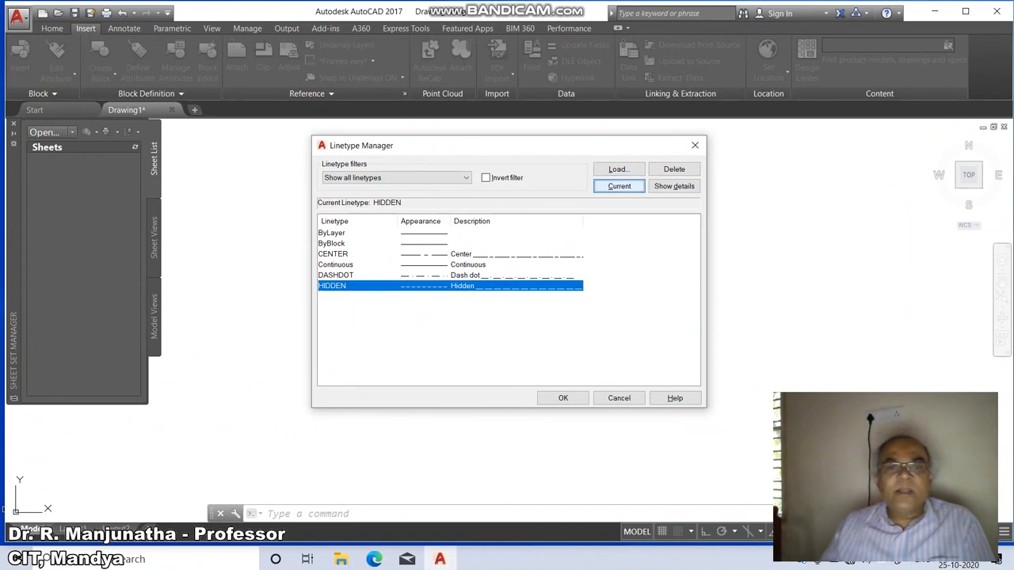
{"action": "left_click", "coordinate": [563, 397]}
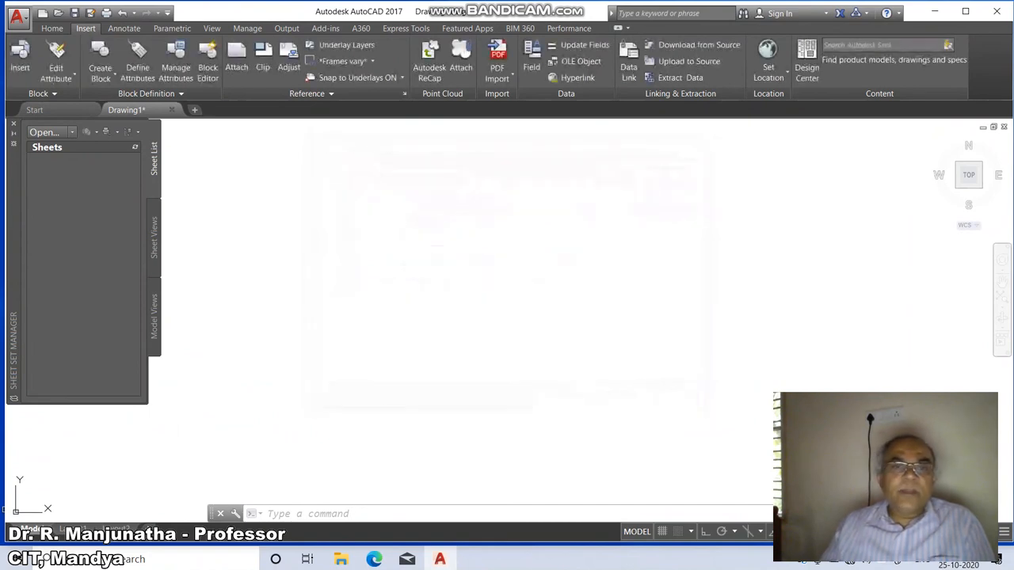
Draw a circle in the hidden linetype in the upper middle of the drawing area.
{"action": "type", "text": "c"}
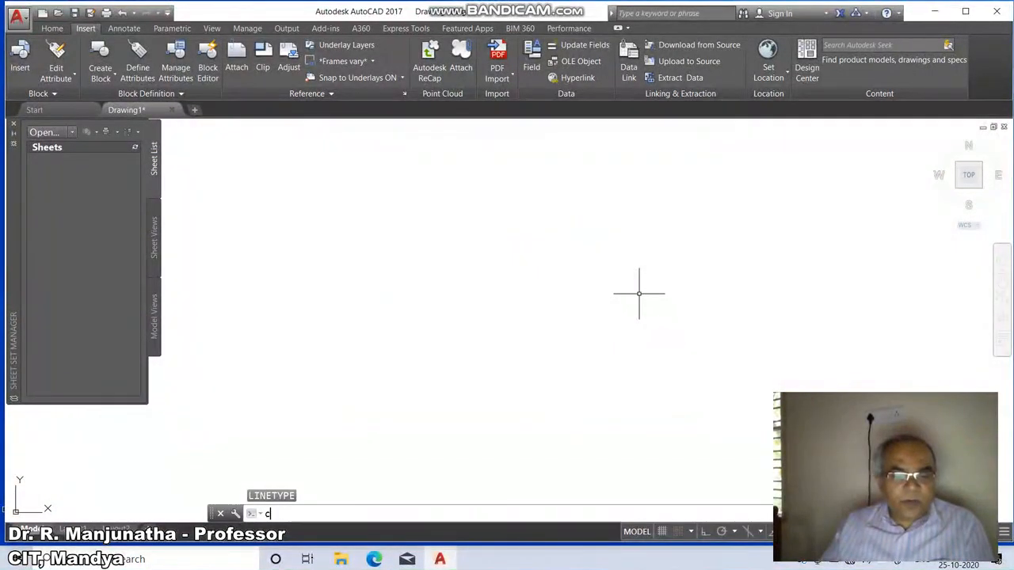
{"action": "key", "text": "Return"}
{"action": "left_click", "coordinate": [430, 248]}
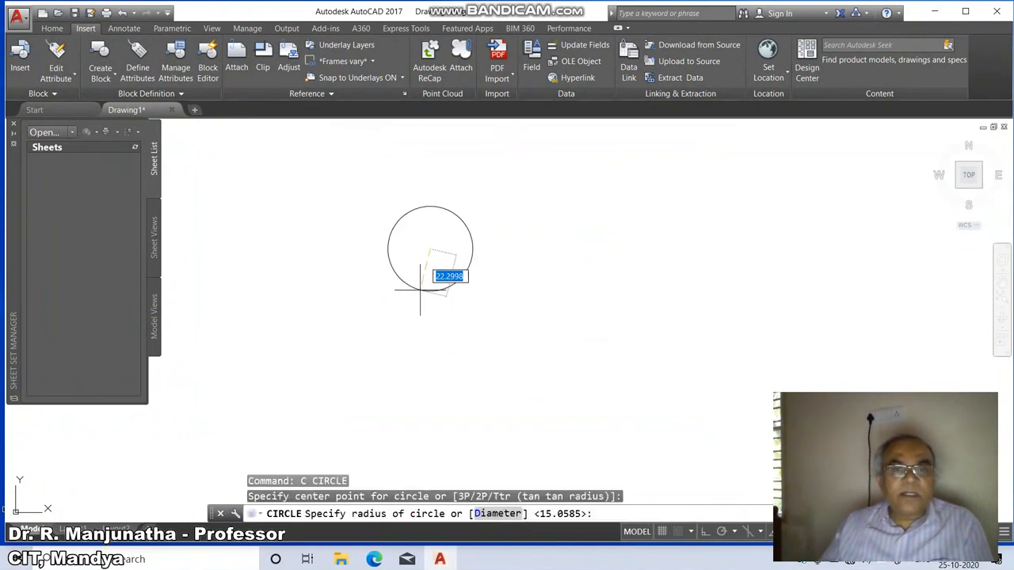
{"action": "left_click", "coordinate": [460, 218]}
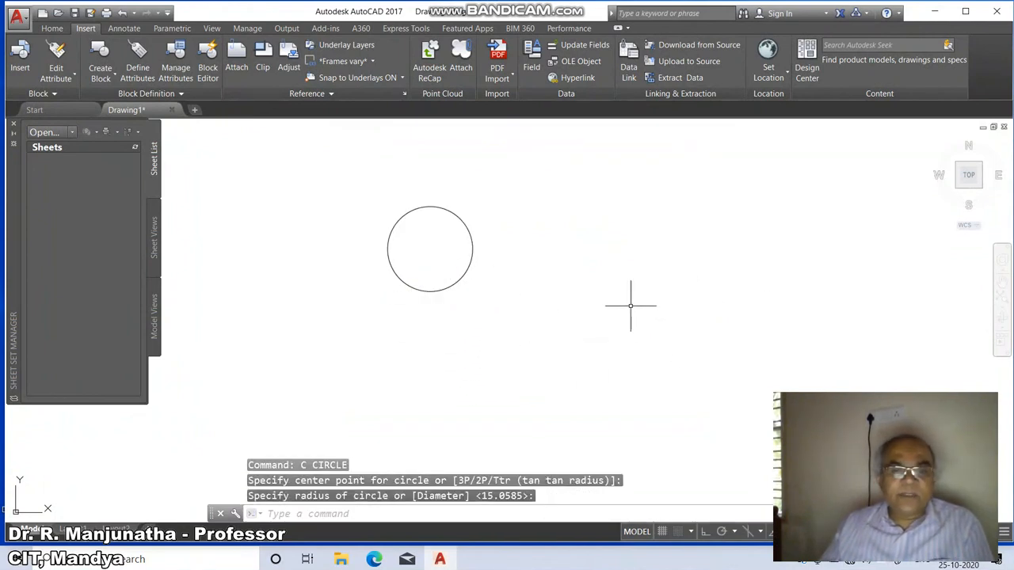
{"action": "key", "text": "Return"}
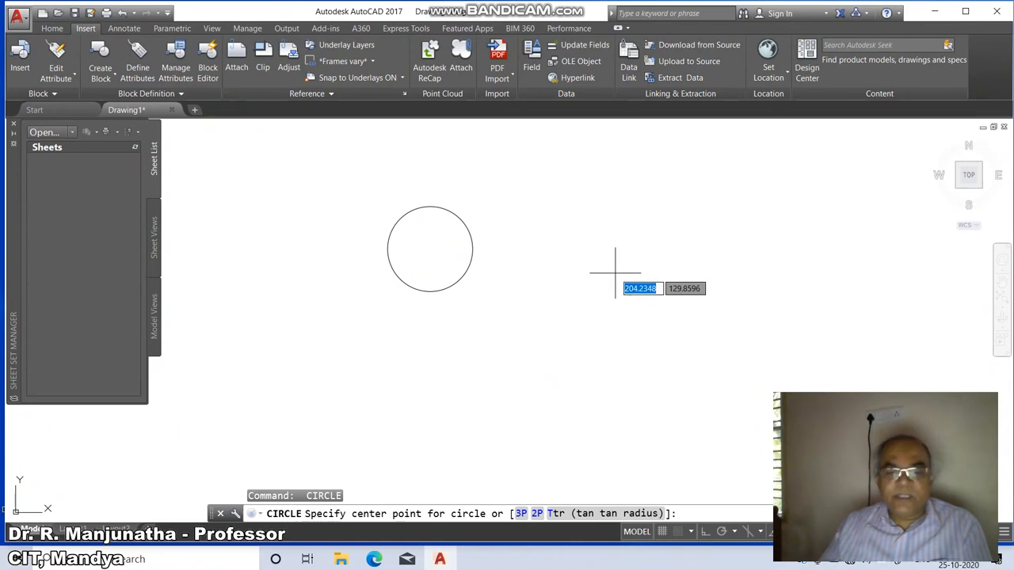
{"action": "key", "text": "BackSpace"}
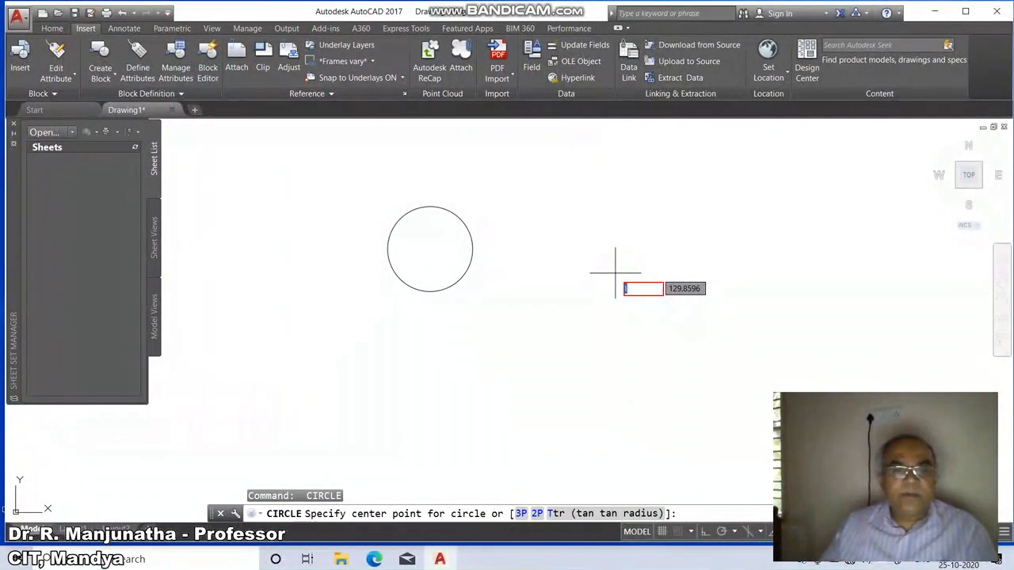
{"action": "key", "text": "Escape"}
{"action": "key", "text": "Escape"}
Draw a horizontal line to the right of the hidden circle.
{"action": "type", "text": "1"}
{"action": "key", "text": "Return"}
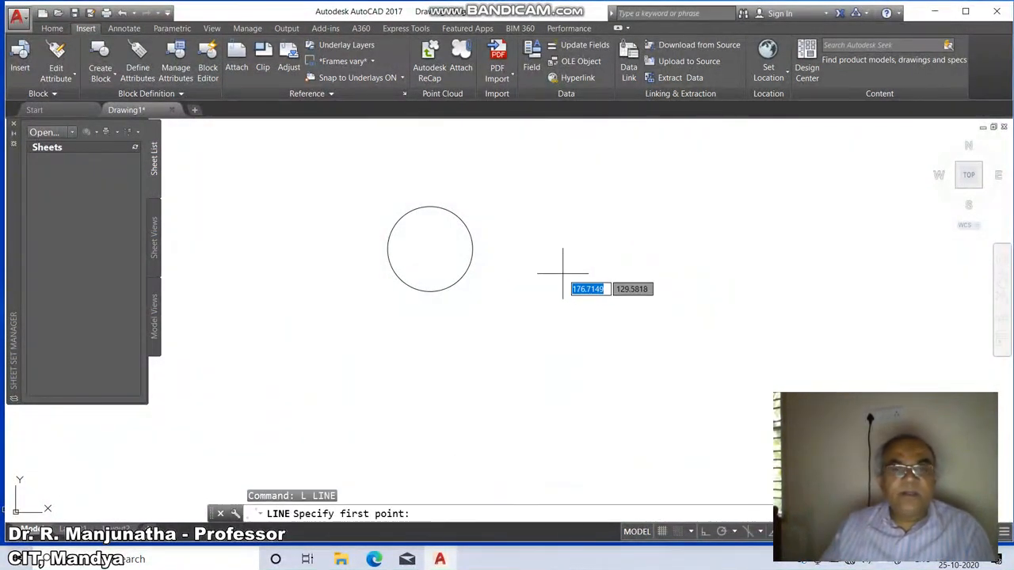
{"action": "left_click", "coordinate": [562, 273]}
{"action": "left_click", "coordinate": [697, 268]}
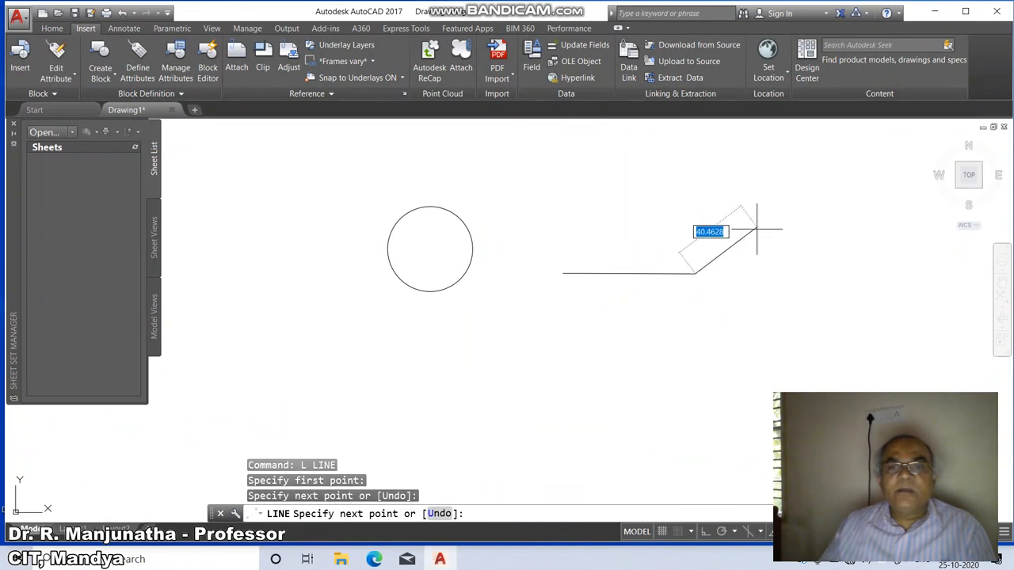
{"action": "key", "text": "Return"}
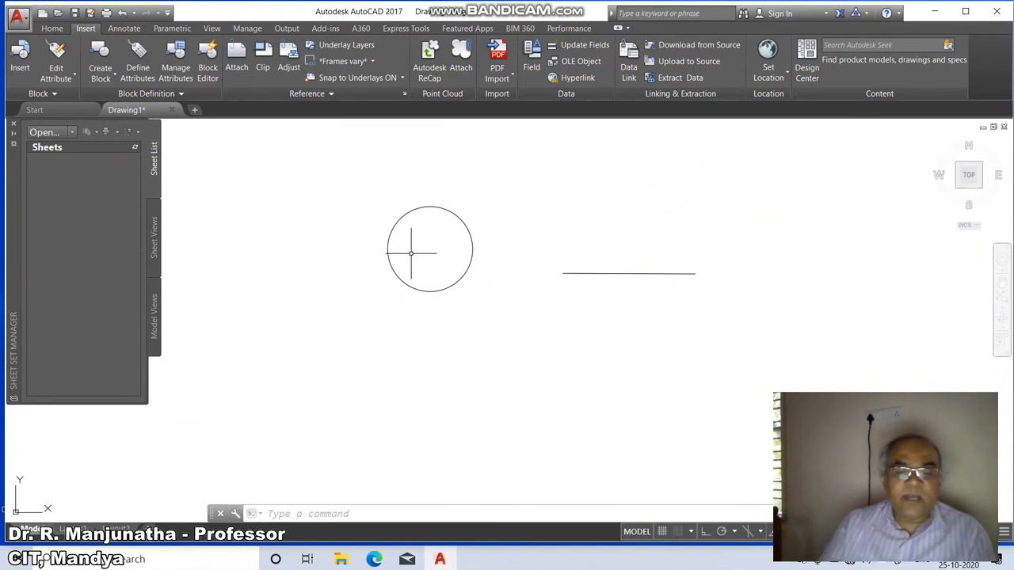
Set the global linetype scale factor to 10.
{"action": "type", "text": "linetype scale"}
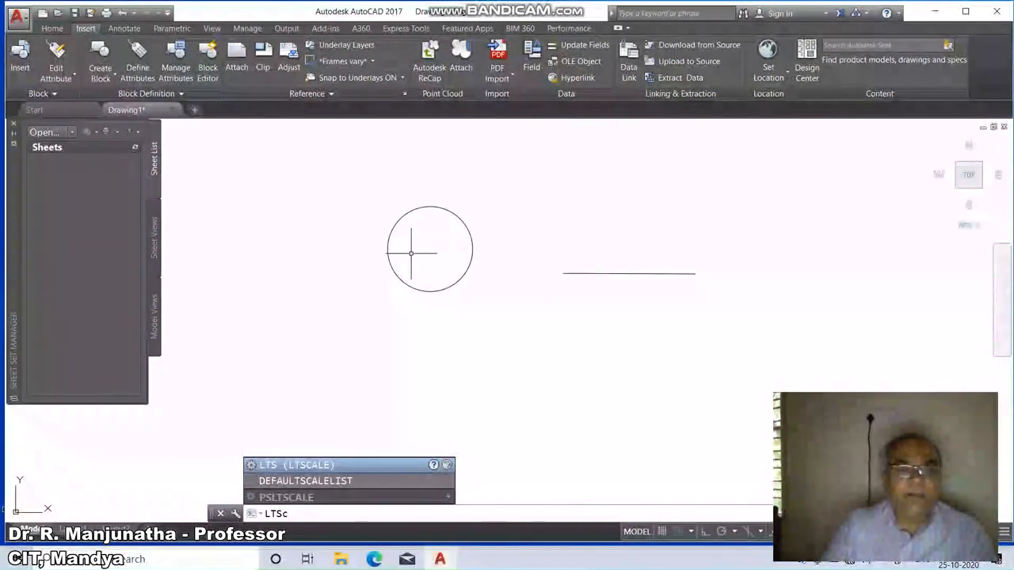
{"action": "key", "text": "Return"}
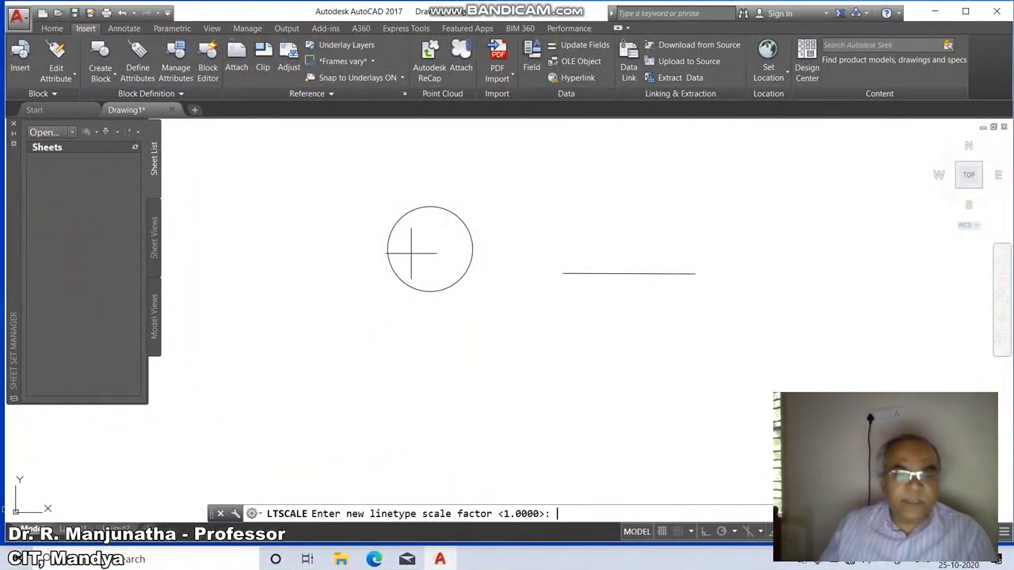
{"action": "key", "text": "Return"}
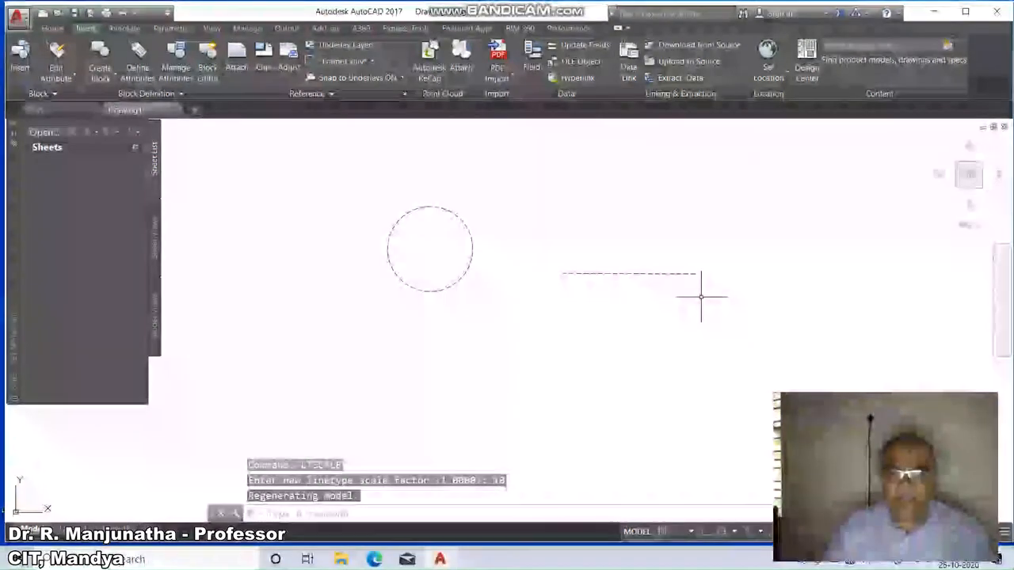
Raise the linetype scale factor first to 20 and finally to 30.
{"action": "key", "text": "Return"}
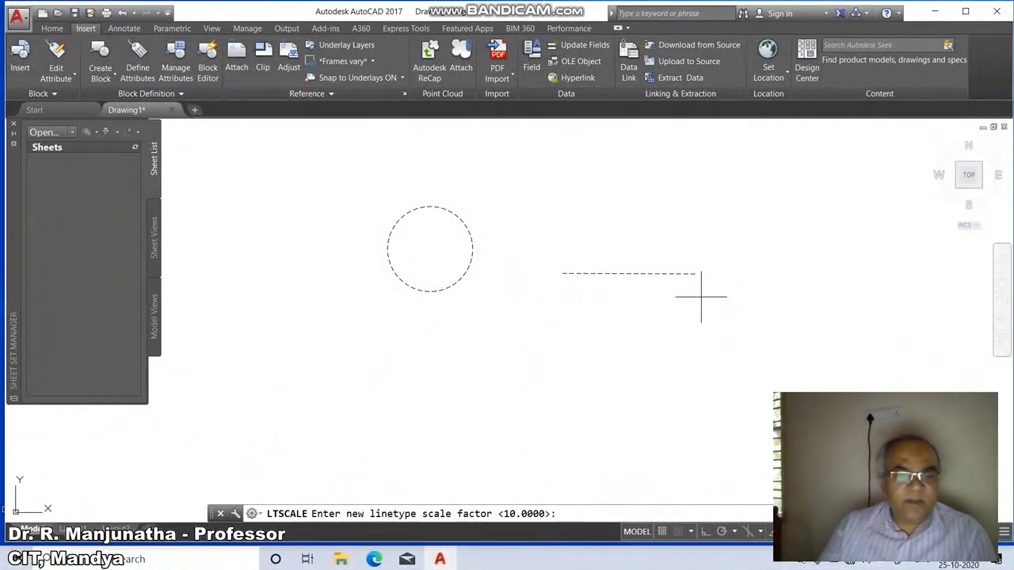
{"action": "key", "text": "Return"}
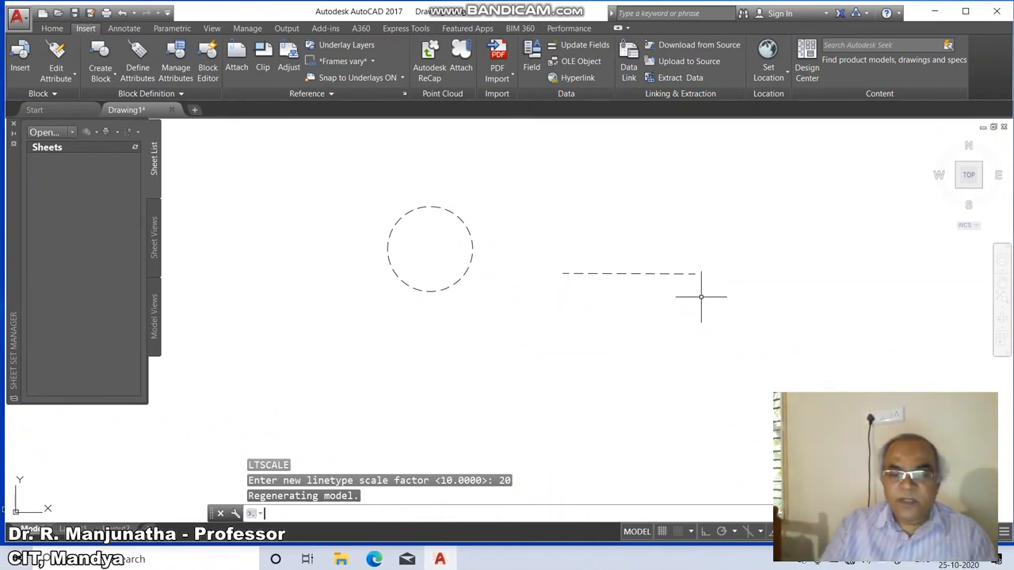
{"action": "key", "text": "Return"}
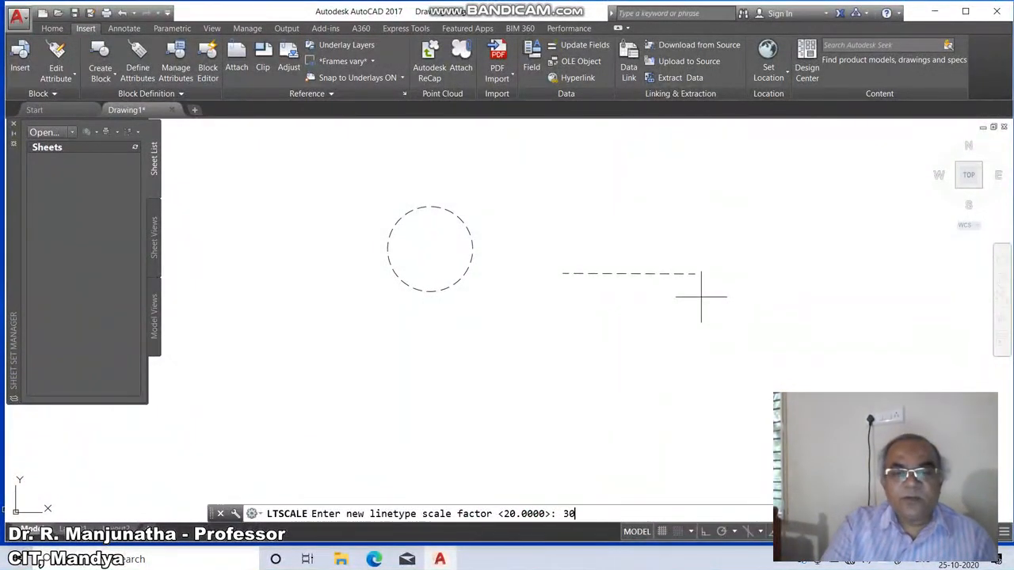
{"action": "key", "text": "Return"}
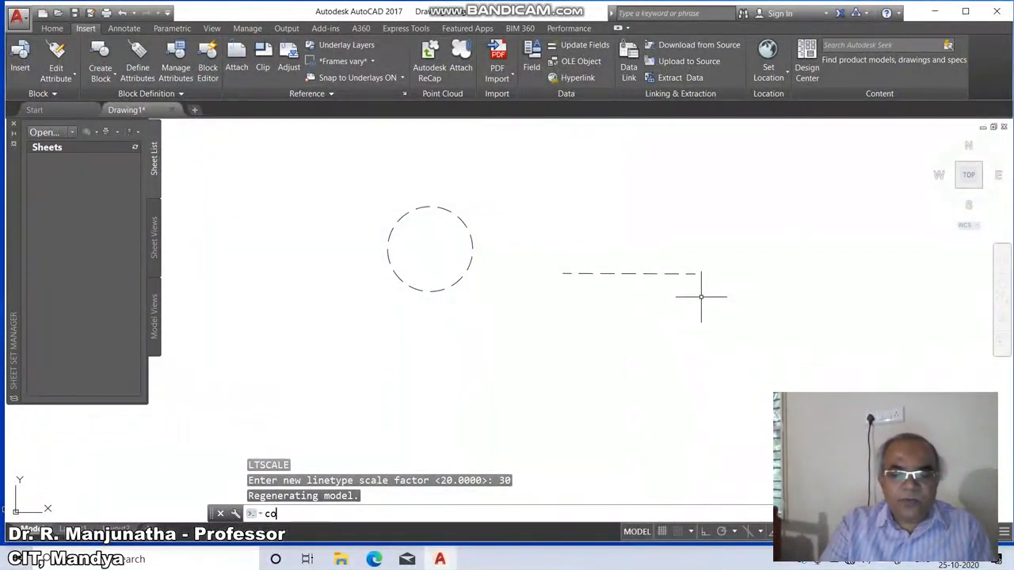
Set the current drawing colour to red.
{"action": "type", "text": "color"}
{"action": "key", "text": "Return"}
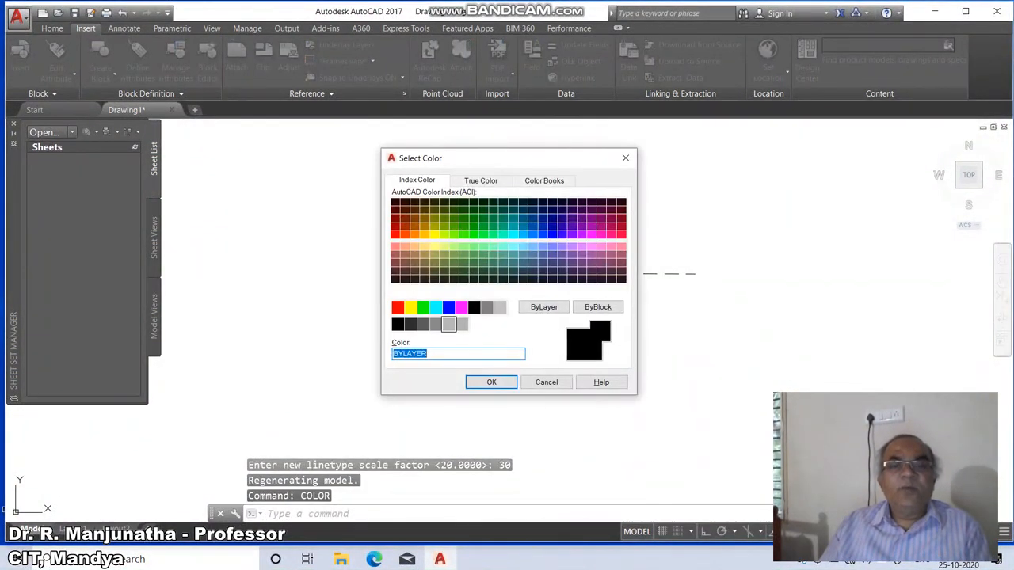
{"action": "left_click", "coordinate": [397, 307]}
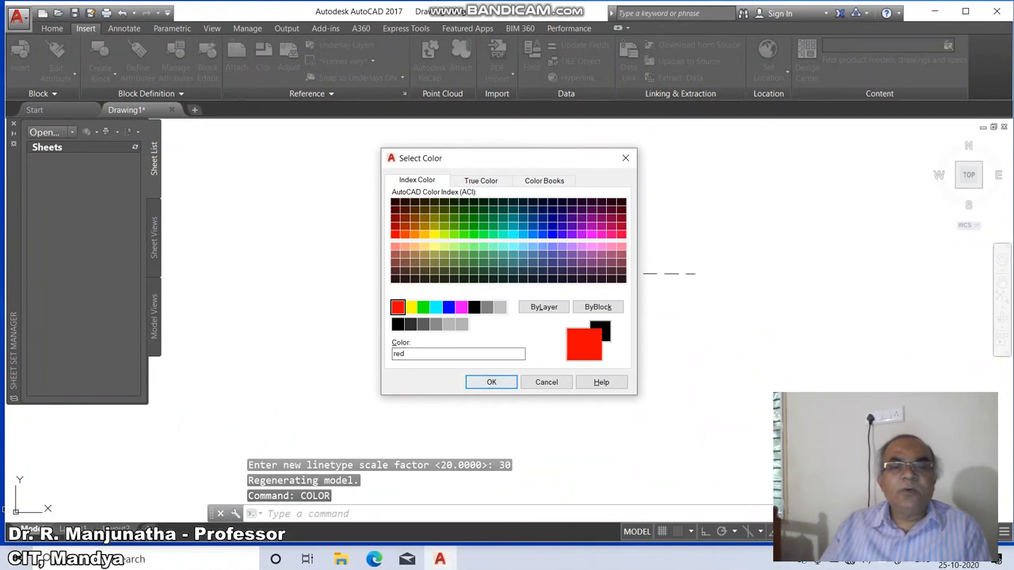
{"action": "left_click", "coordinate": [491, 382]}
Draw four red hidden-line circles around the horizontal line, two above and two below it.
{"action": "type", "text": "c"}
{"action": "key", "text": "Return"}
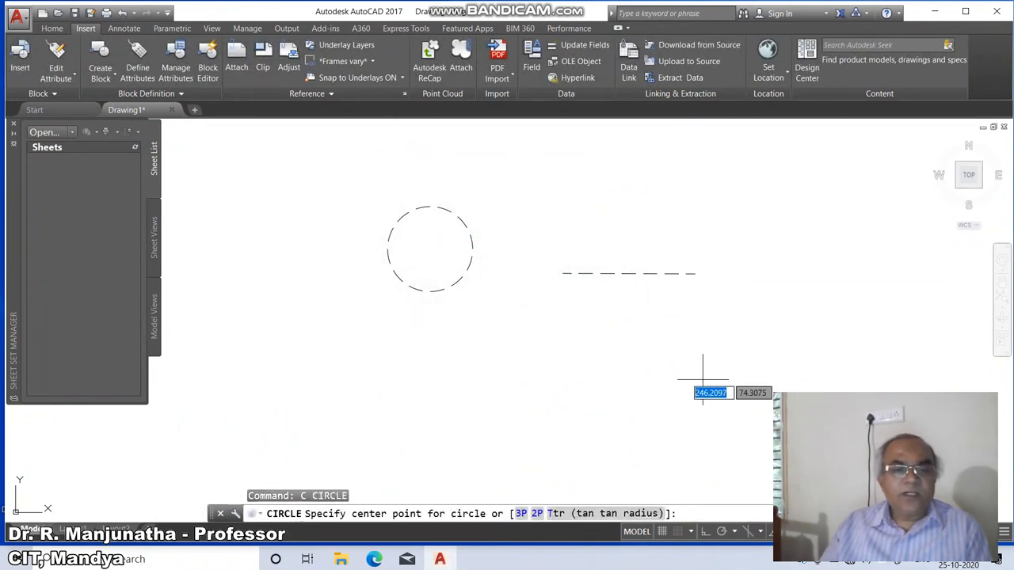
{"action": "left_click", "coordinate": [529, 235]}
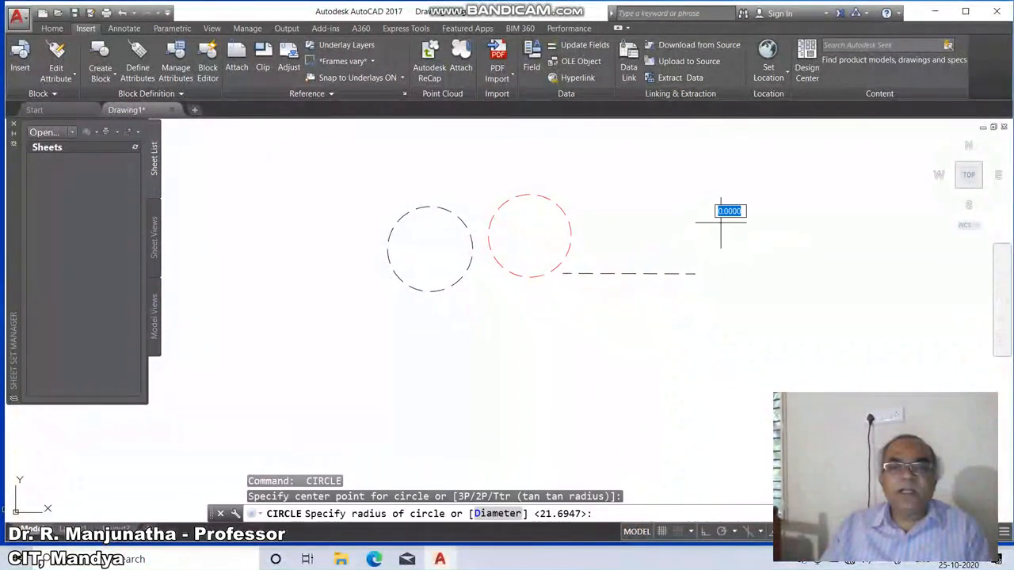
{"action": "left_click", "coordinate": [706, 266]}
{"action": "key", "text": "Return"}
{"action": "left_click", "coordinate": [704, 331]}
{"action": "left_click", "coordinate": [674, 362]}
{"action": "key", "text": "Return"}
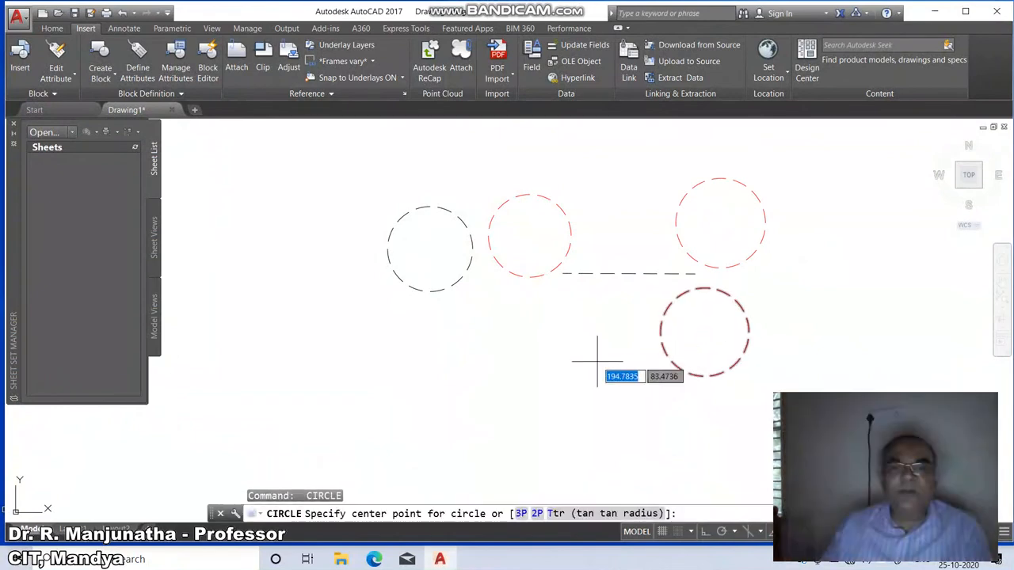
{"action": "left_click", "coordinate": [593, 346]}
{"action": "left_click", "coordinate": [552, 357]}
{"action": "key", "text": "Return"}
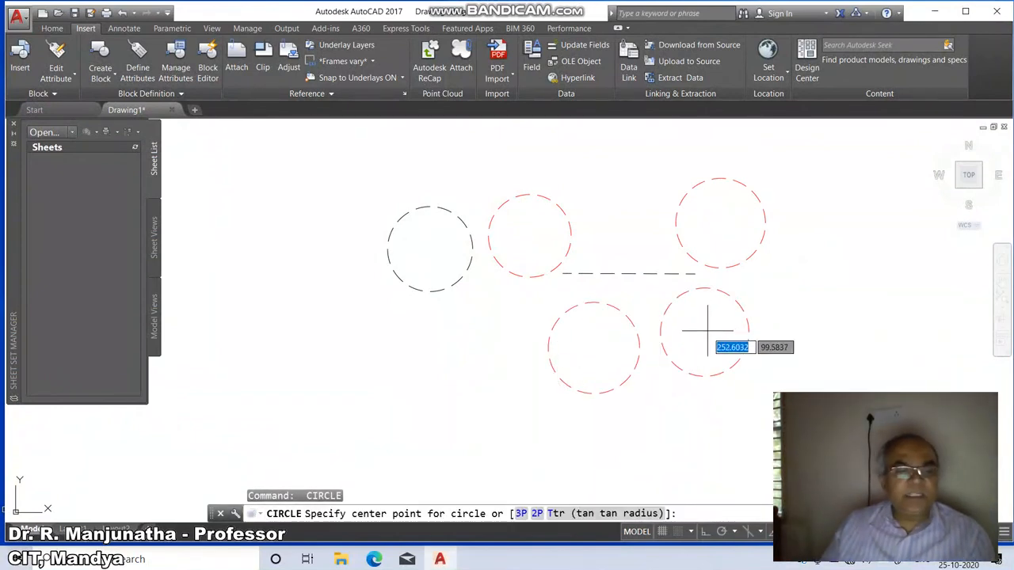
{"action": "key", "text": "Escape"}
Make DASHDOT the current linetype.
{"action": "type", "text": "lt"}
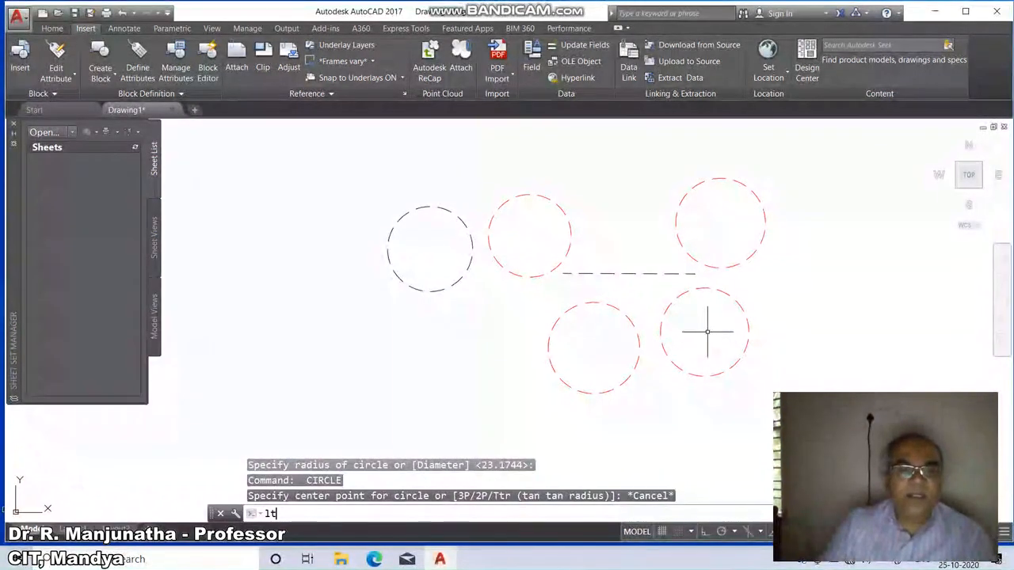
{"action": "key", "text": "Return"}
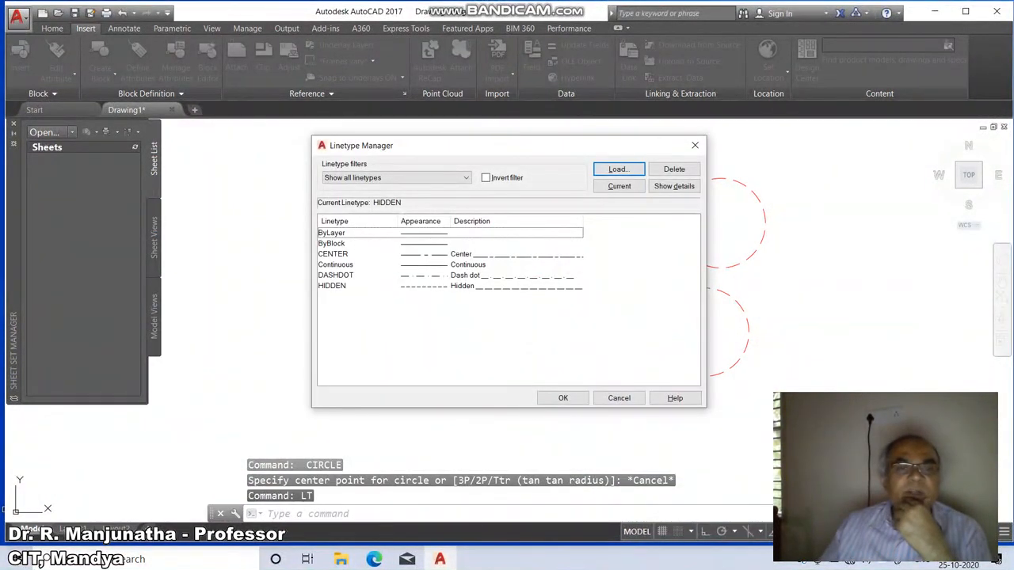
{"action": "left_click", "coordinate": [342, 276]}
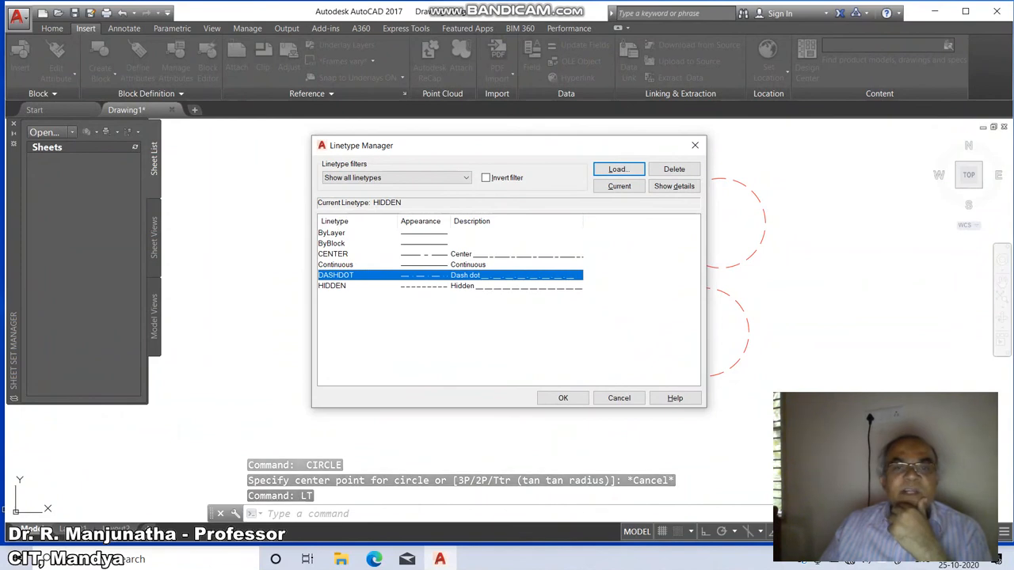
{"action": "left_click", "coordinate": [619, 186]}
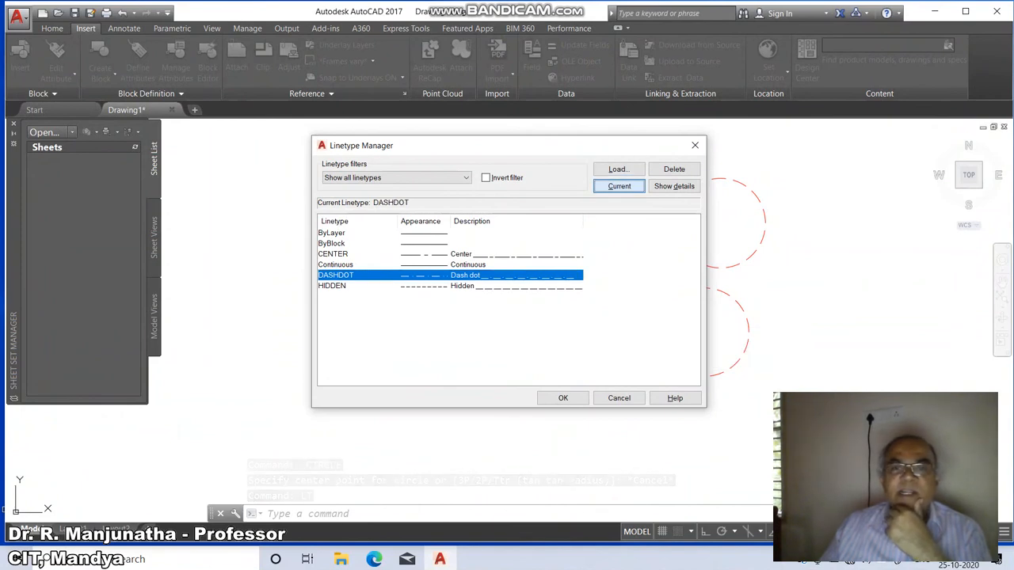
{"action": "left_click", "coordinate": [562, 397]}
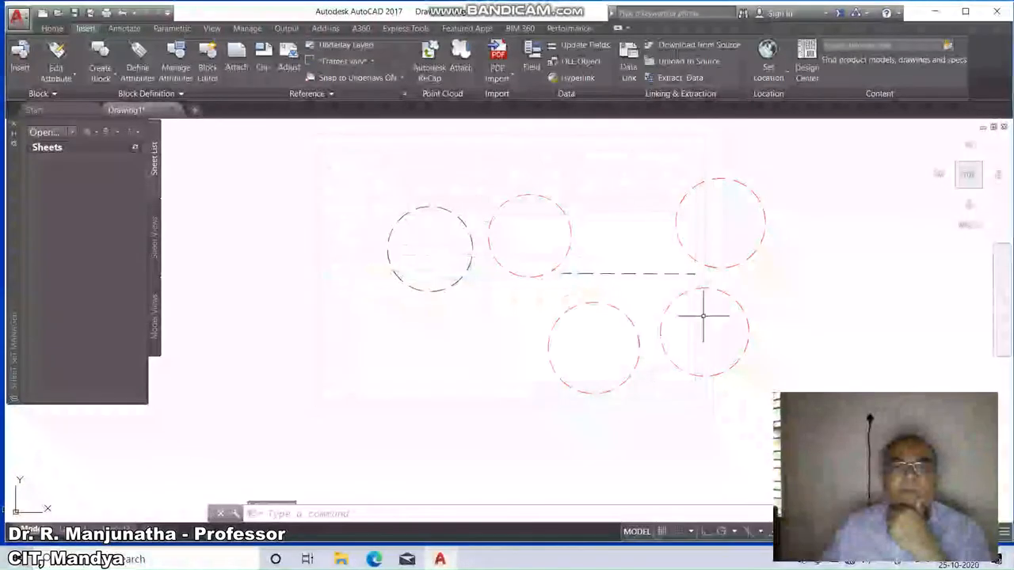
Draw three red dash-dot circles, two in the lower row and one at the right end.
{"action": "type", "text": "C"}
{"action": "key", "text": "Return"}
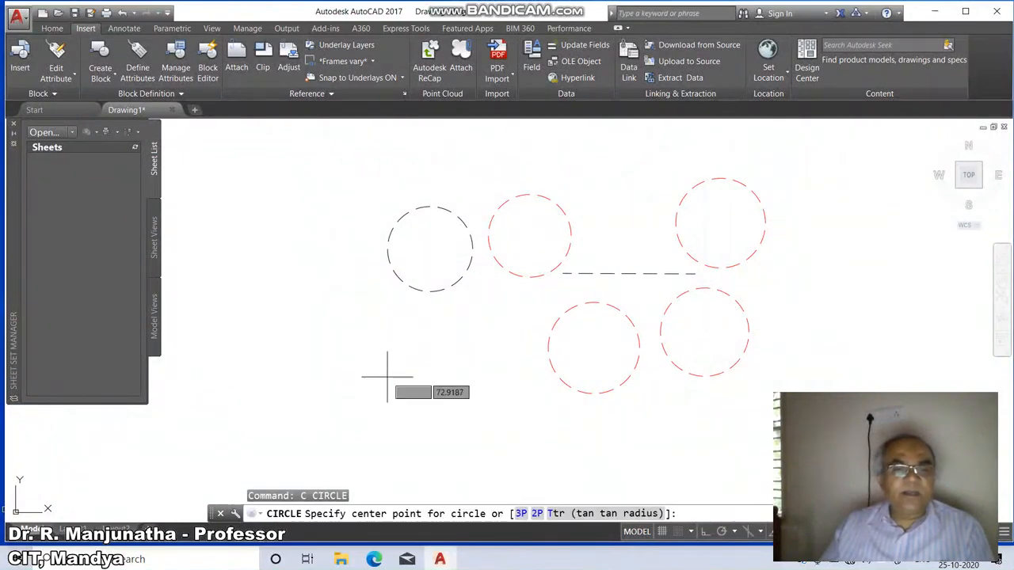
{"action": "left_click", "coordinate": [376, 354]}
{"action": "left_click", "coordinate": [349, 396]}
{"action": "key", "text": "Return"}
{"action": "left_click", "coordinate": [498, 339]}
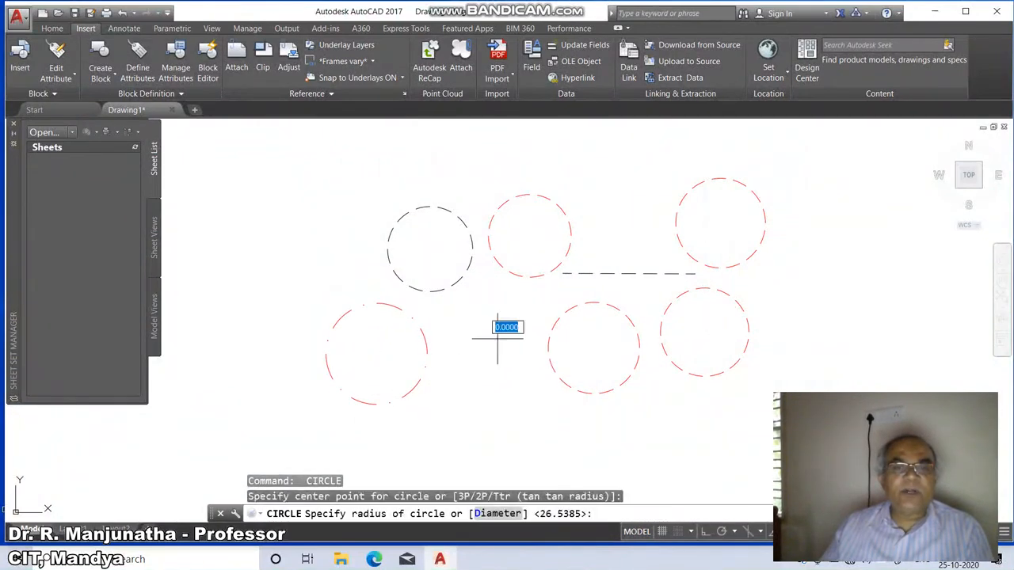
{"action": "left_click", "coordinate": [551, 341]}
{"action": "key", "text": "Return"}
{"action": "left_click", "coordinate": [824, 281]}
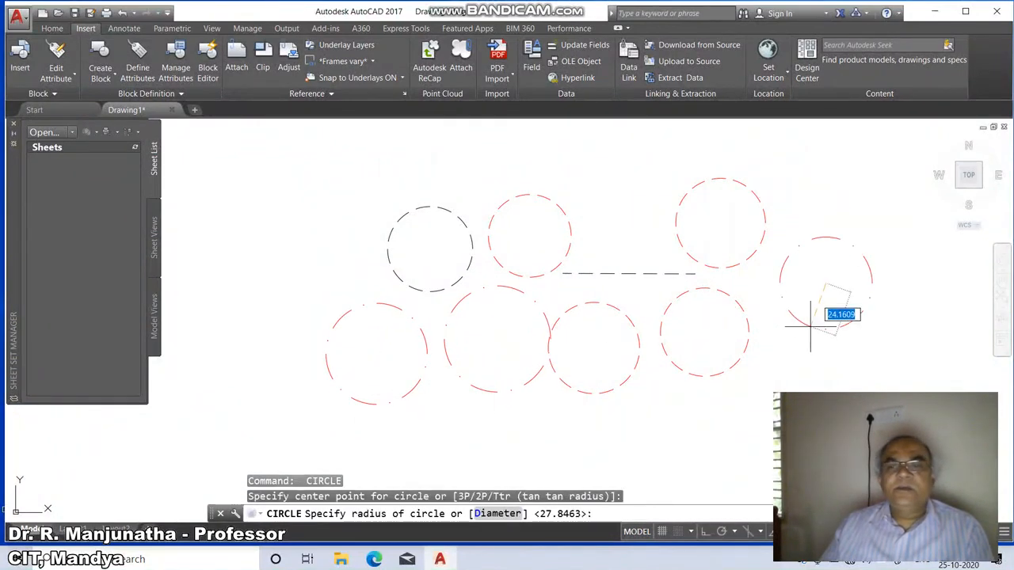
{"action": "left_click", "coordinate": [817, 328]}
{"action": "key", "text": "Return"}
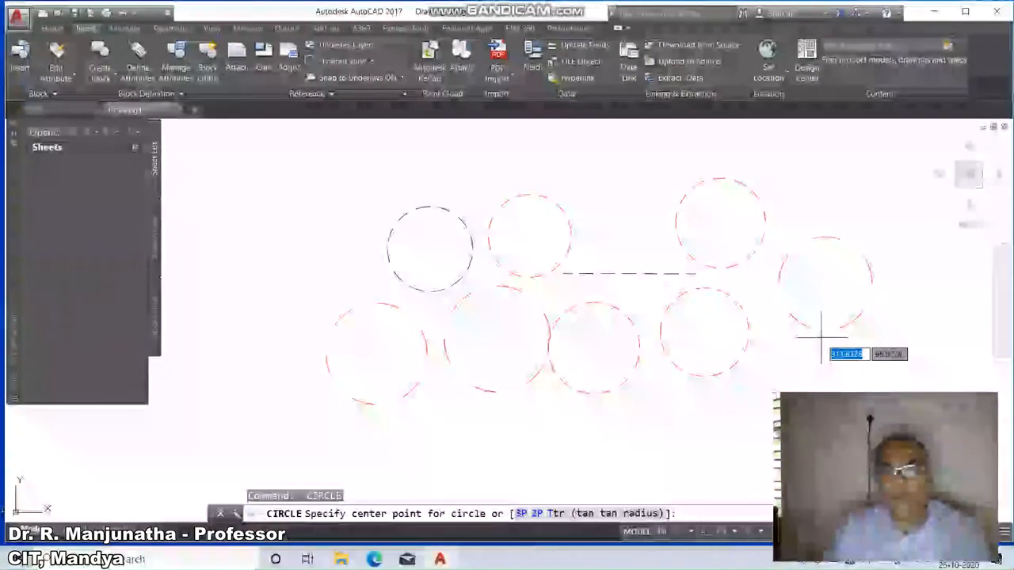
{"action": "key", "text": "Escape"}
{"action": "key", "text": "Escape"}
{"action": "key", "text": "Escape"}
Draw a red dash-dot four-sided polygon inscribed in a circle above the horizontal line.
{"action": "type", "text": "pol"}
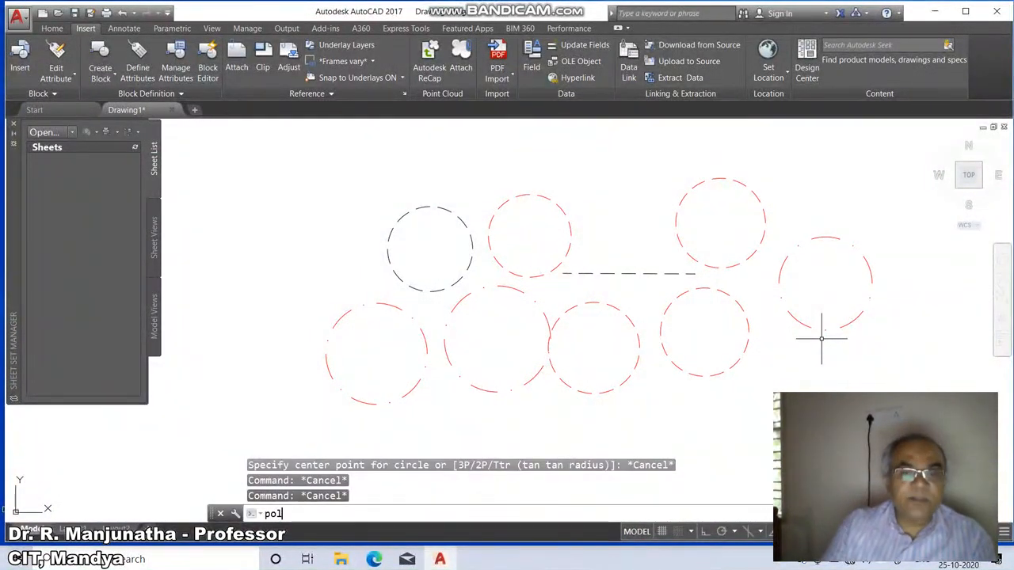
{"action": "key", "text": "Return"}
{"action": "key", "text": "Return"}
{"action": "key", "text": "Return"}
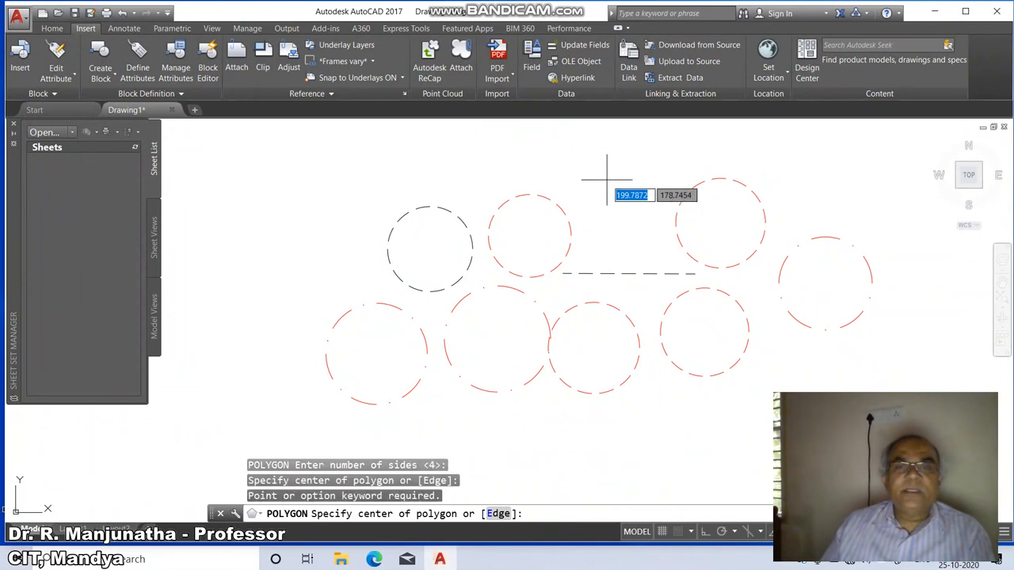
{"action": "left_click", "coordinate": [606, 179]}
{"action": "key", "text": "Return"}
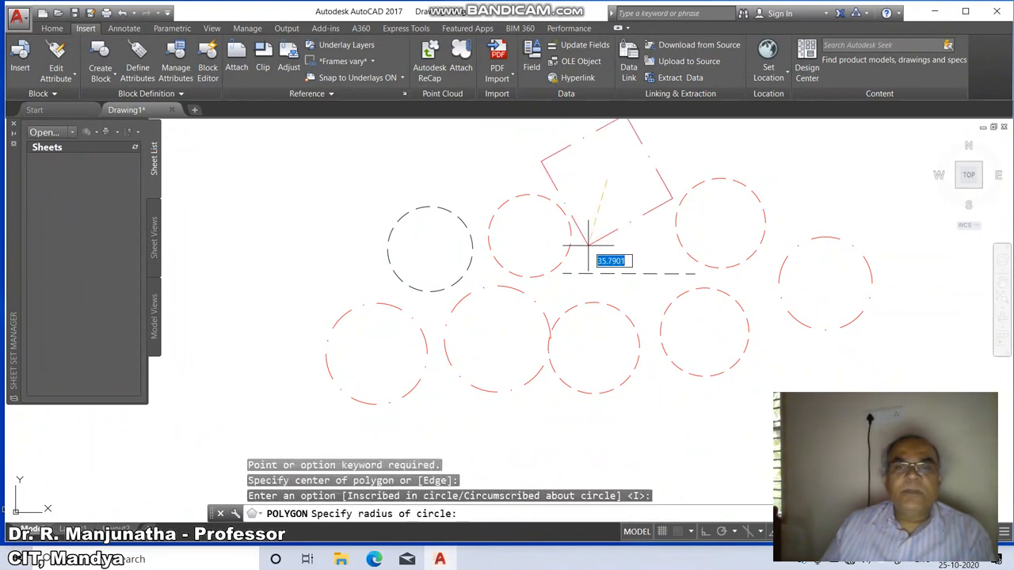
{"action": "left_click", "coordinate": [587, 245]}
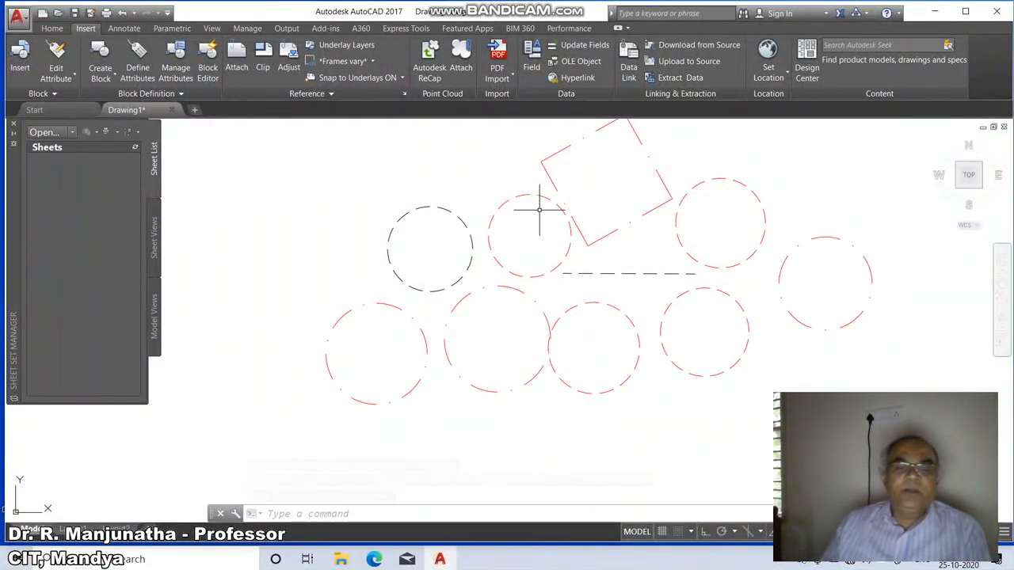
Set the current drawing colour back to ByLayer.
{"action": "type", "text": "L"}
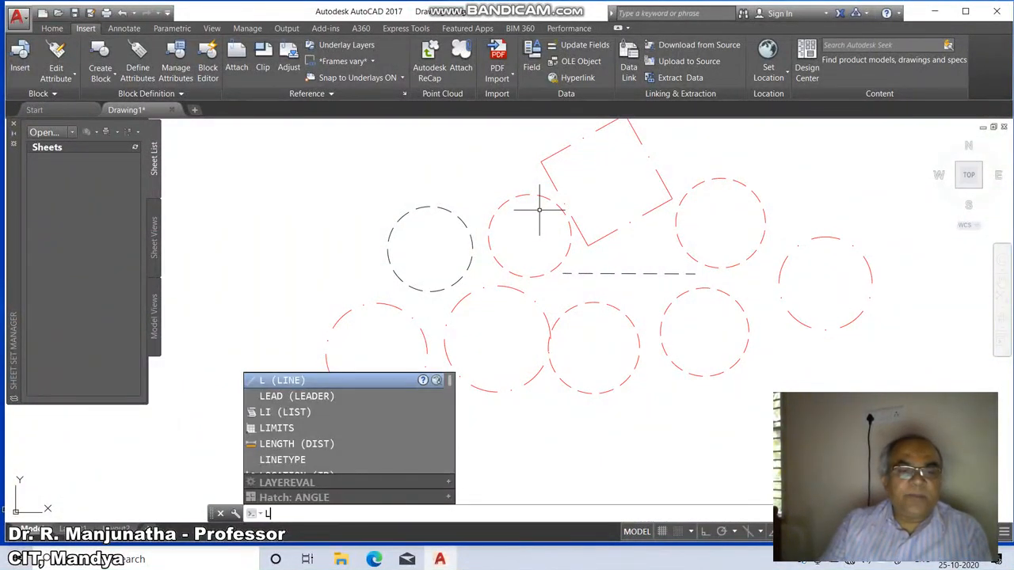
{"action": "key", "text": "Escape"}
{"action": "type", "text": "colo"}
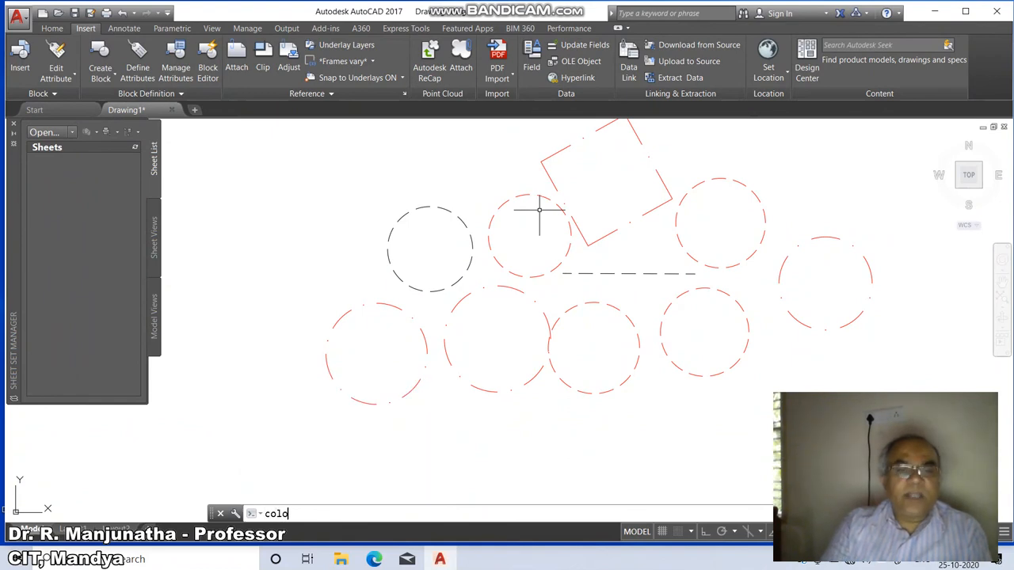
{"action": "type", "text": "r"}
{"action": "key", "text": "Return"}
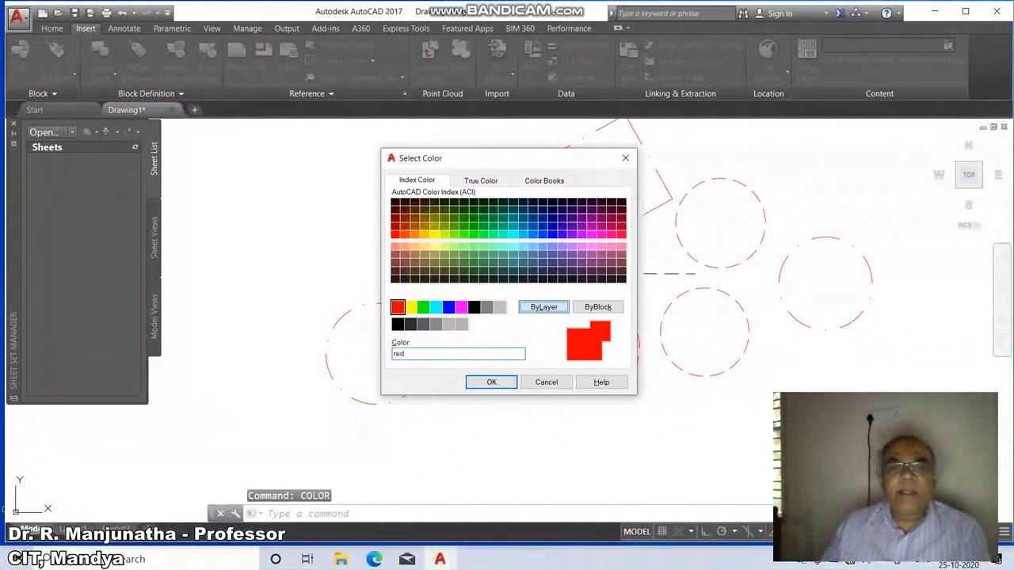
{"action": "left_click", "coordinate": [543, 306]}
{"action": "left_click", "coordinate": [491, 382]}
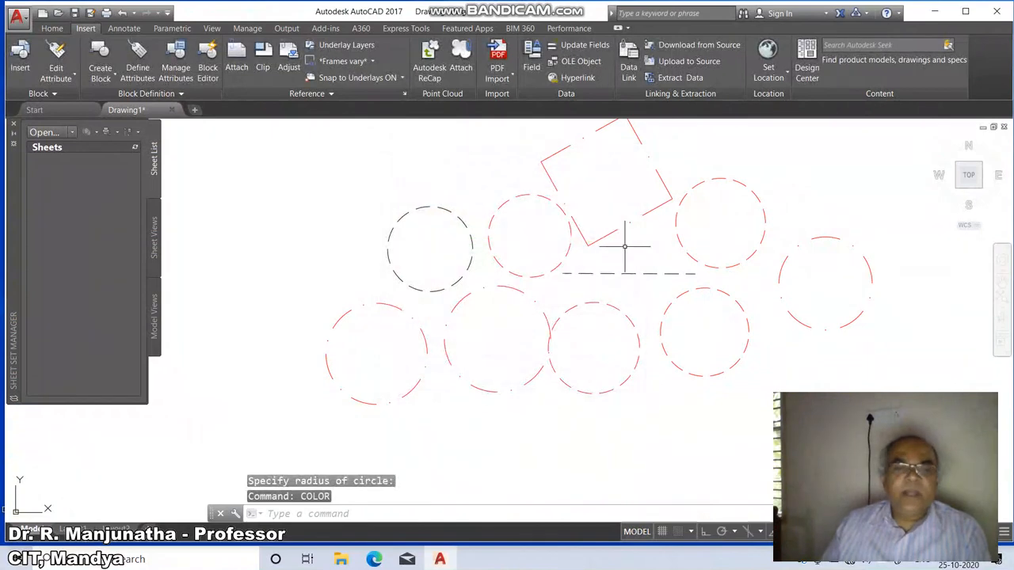
Make ByLayer the current linetype.
{"action": "type", "text": "lt"}
{"action": "key", "text": "Return"}
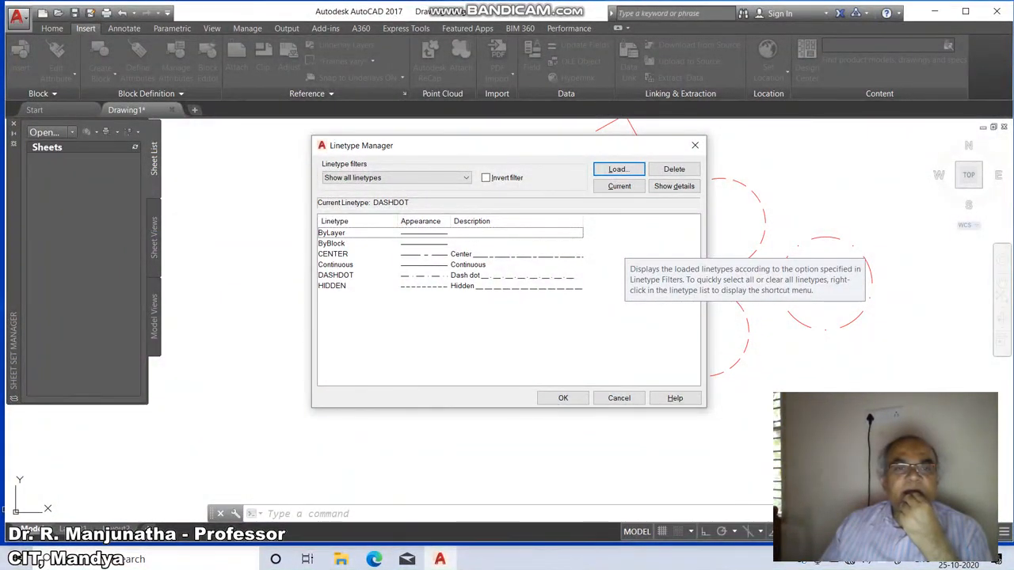
{"action": "left_click", "coordinate": [450, 233]}
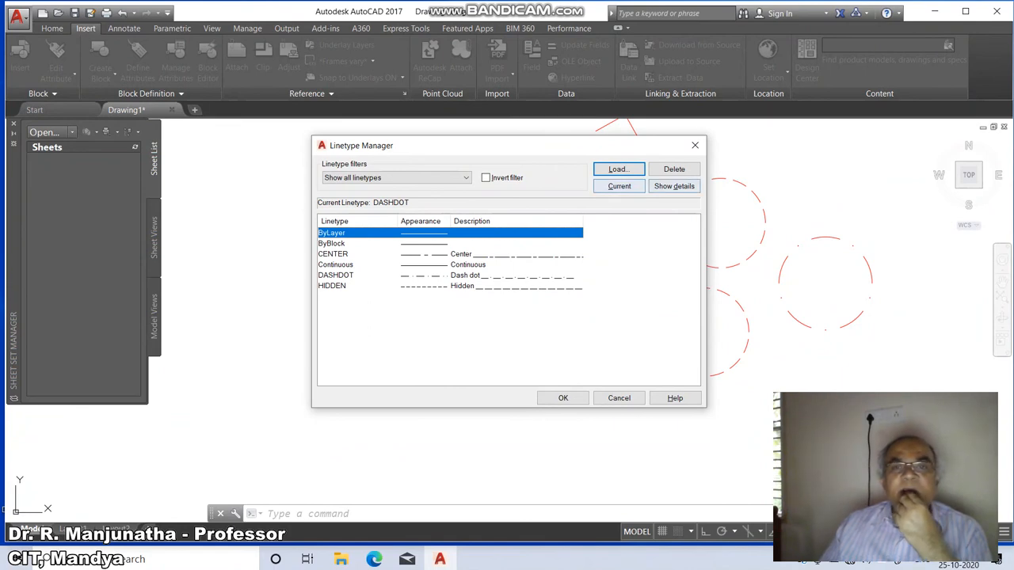
{"action": "left_click", "coordinate": [620, 186]}
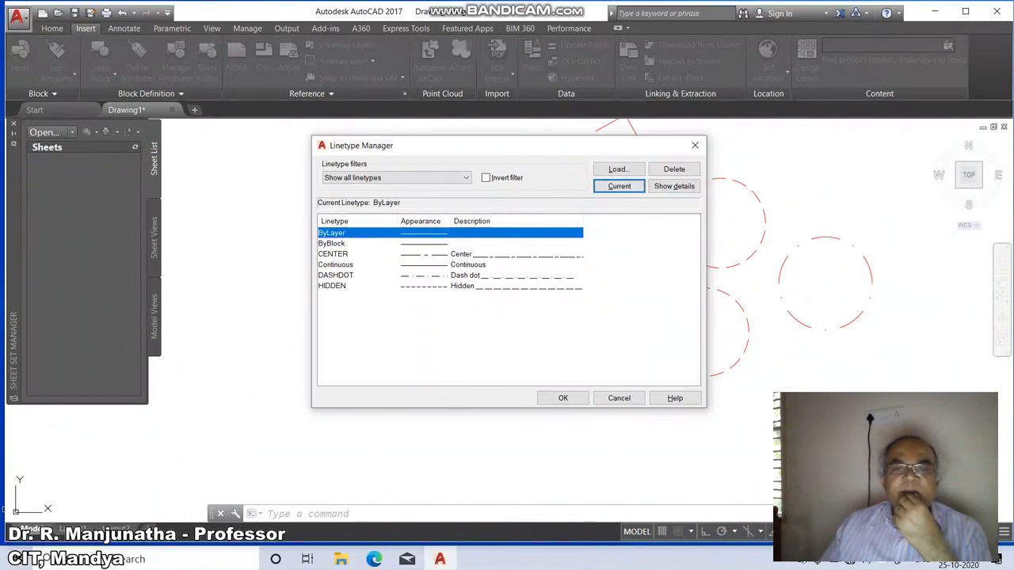
{"action": "left_click", "coordinate": [562, 398]}
Draw three continuous black circles, two on the left and a small one below the red circles.
{"action": "type", "text": "c"}
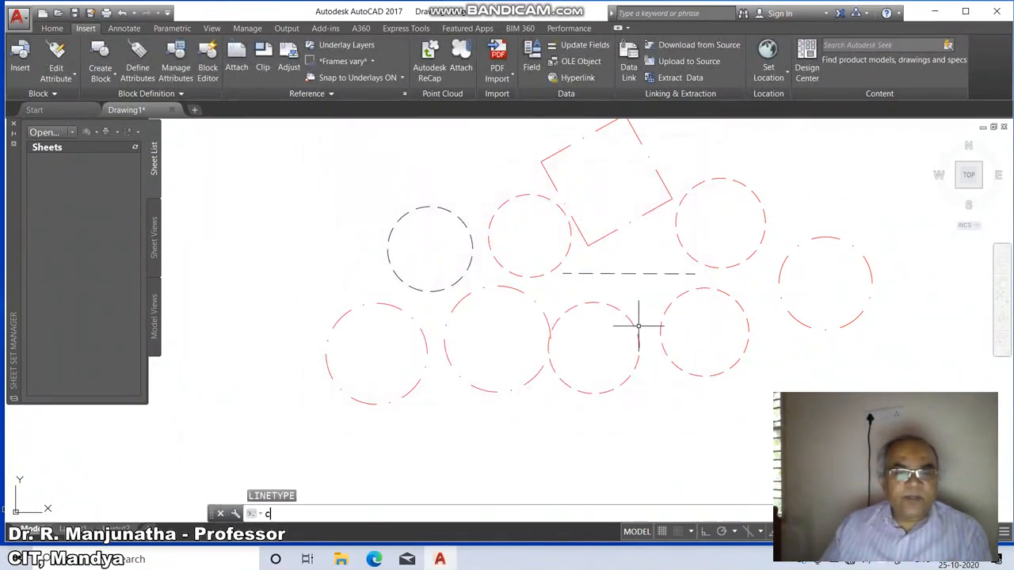
{"action": "key", "text": "Return"}
{"action": "left_click", "coordinate": [296, 205]}
{"action": "left_click", "coordinate": [279, 248]}
{"action": "key", "text": "Return"}
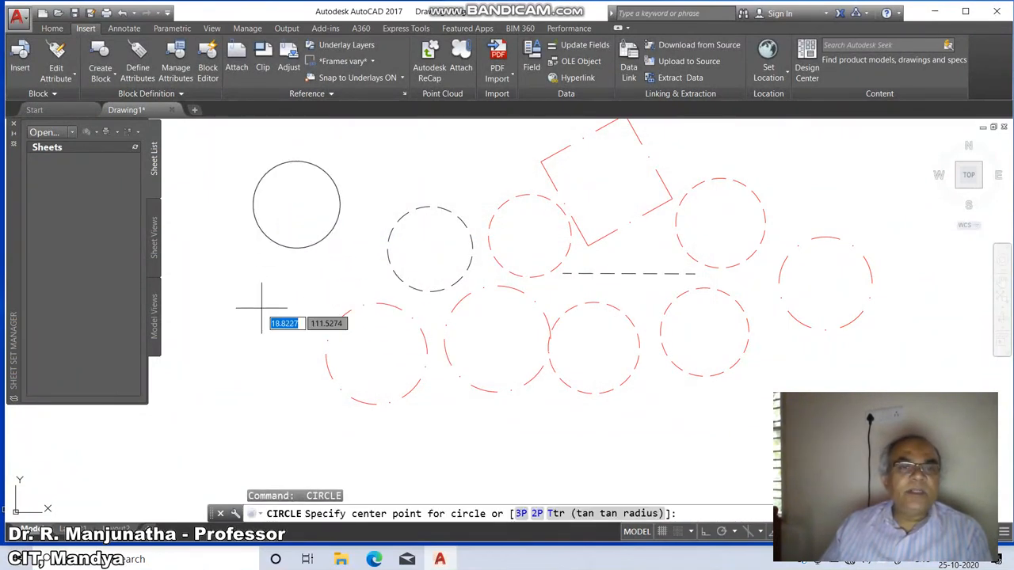
{"action": "left_click", "coordinate": [259, 308]}
{"action": "left_click", "coordinate": [230, 338]}
{"action": "key", "text": "Return"}
{"action": "left_click", "coordinate": [553, 411]}
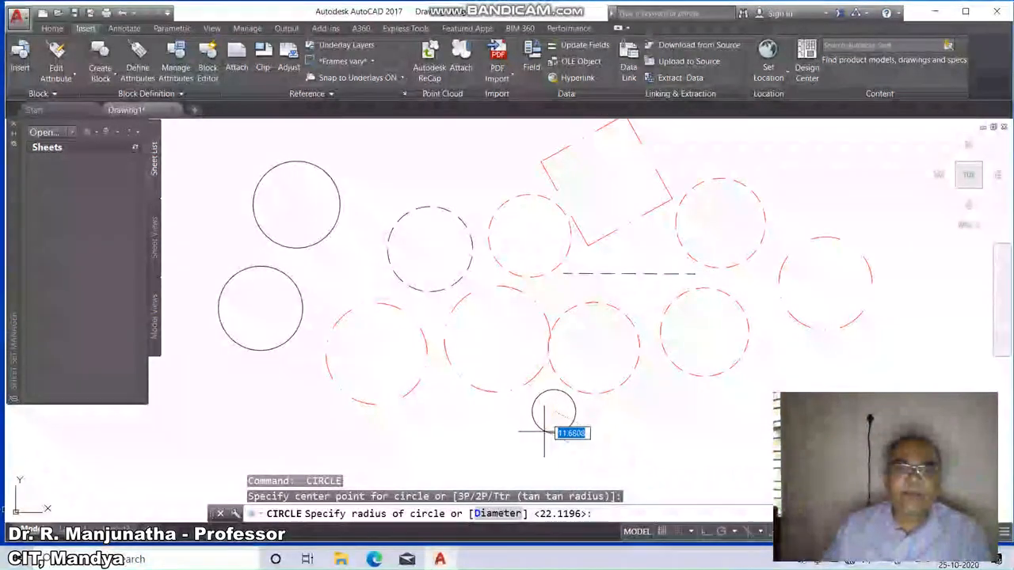
{"action": "left_click", "coordinate": [566, 432]}
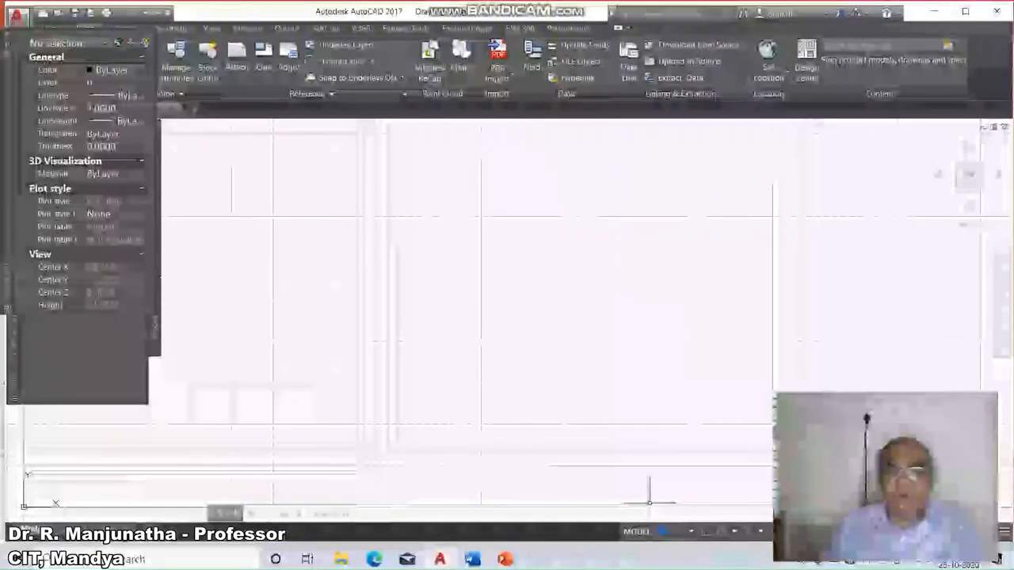
Set the drawing limits from 0,0 to 297,210 and zoom to show all of the limits.
{"action": "left_click", "coordinate": [662, 532]}
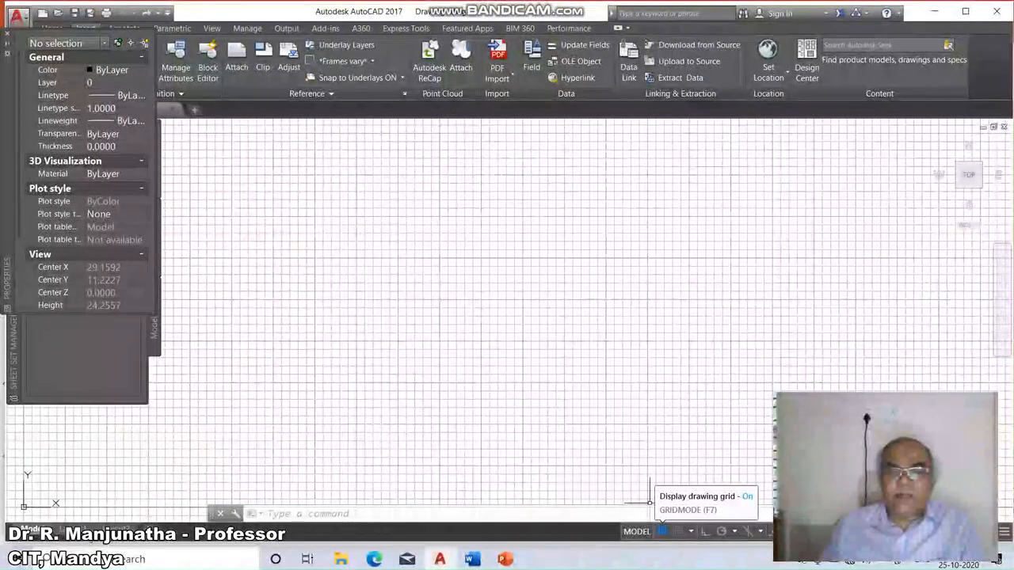
{"action": "left_click", "coordinate": [662, 531]}
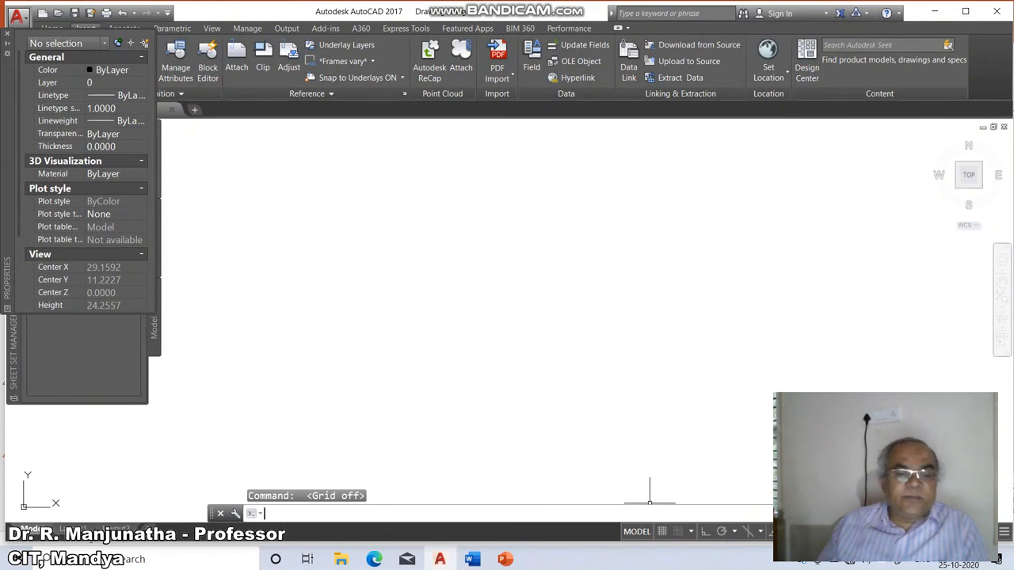
{"action": "type", "text": "limits"}
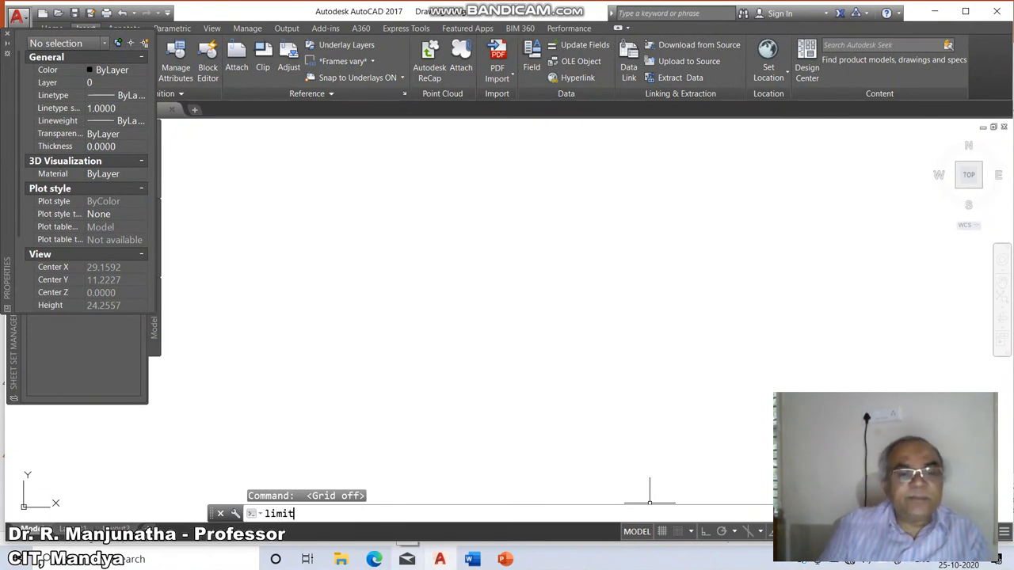
{"action": "key", "text": "Return"}
{"action": "key", "text": "Return"}
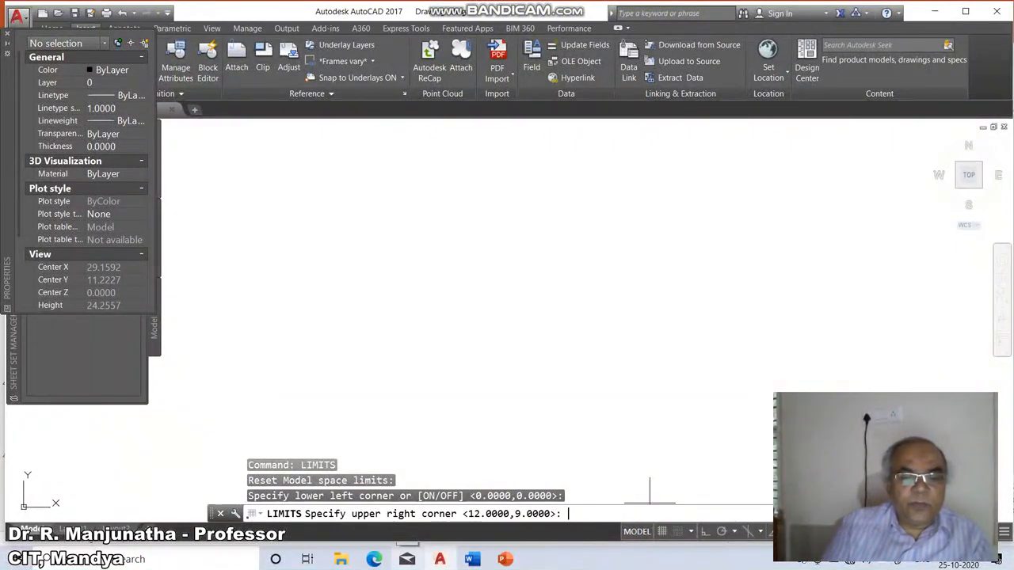
{"action": "type", "text": "297,210"}
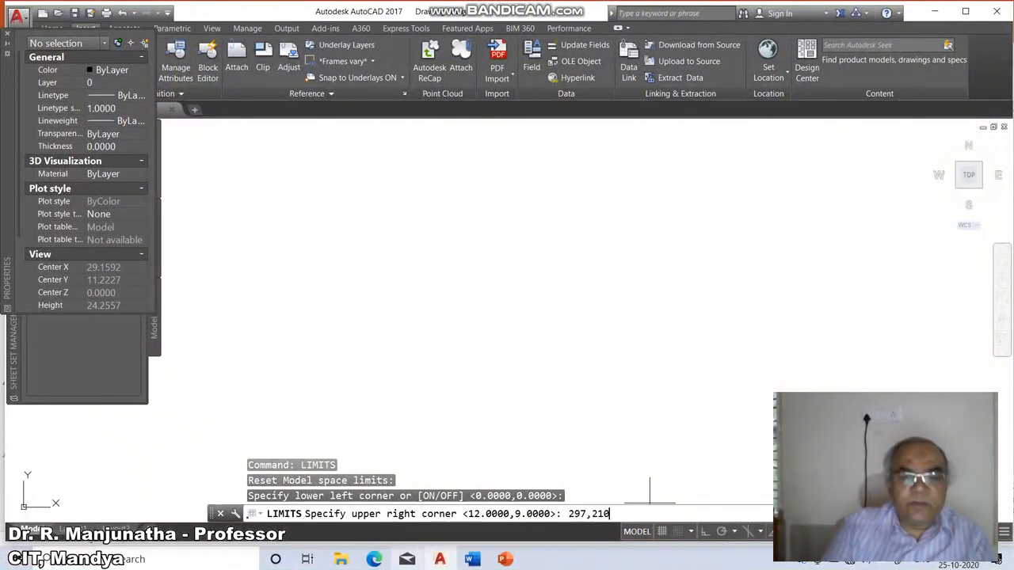
{"action": "key", "text": "Return"}
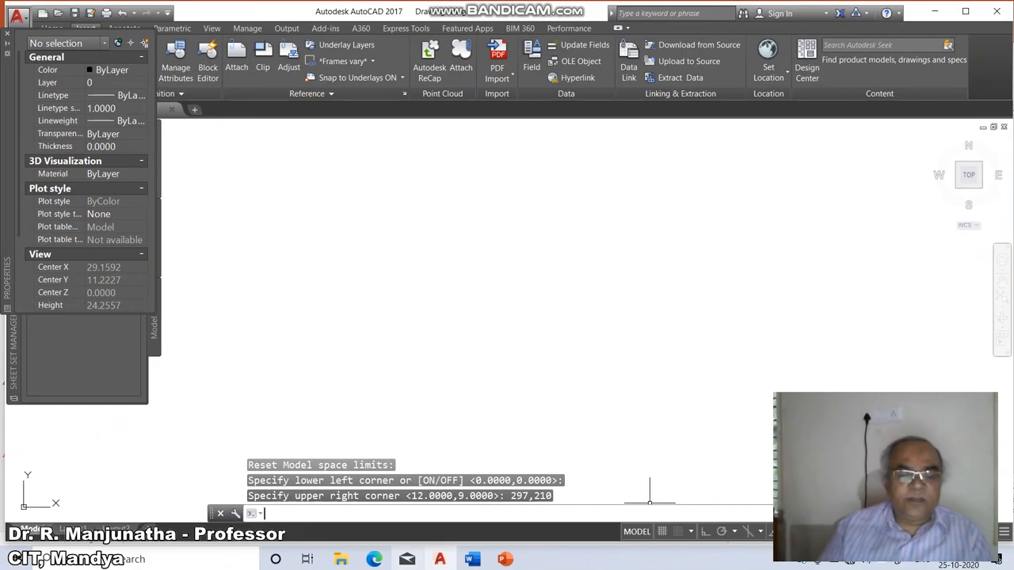
{"action": "type", "text": "z"}
{"action": "key", "text": "Return"}
{"action": "type", "text": "a"}
{"action": "key", "text": "Return"}
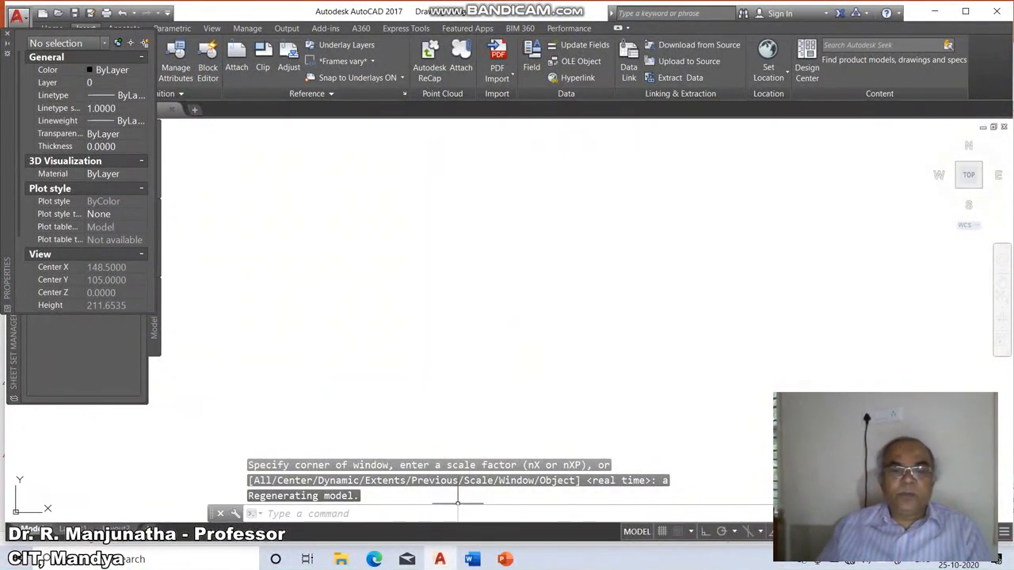
Switch to PowerPoint and show the Layer Command slide.
{"action": "mouse_move", "coordinate": [504, 559]}
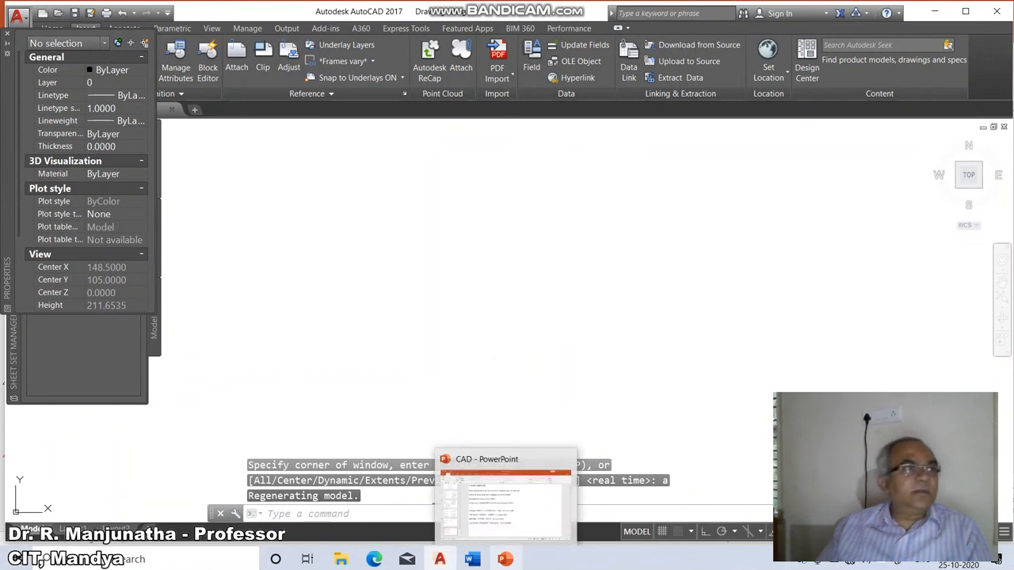
{"action": "left_click", "coordinate": [504, 499]}
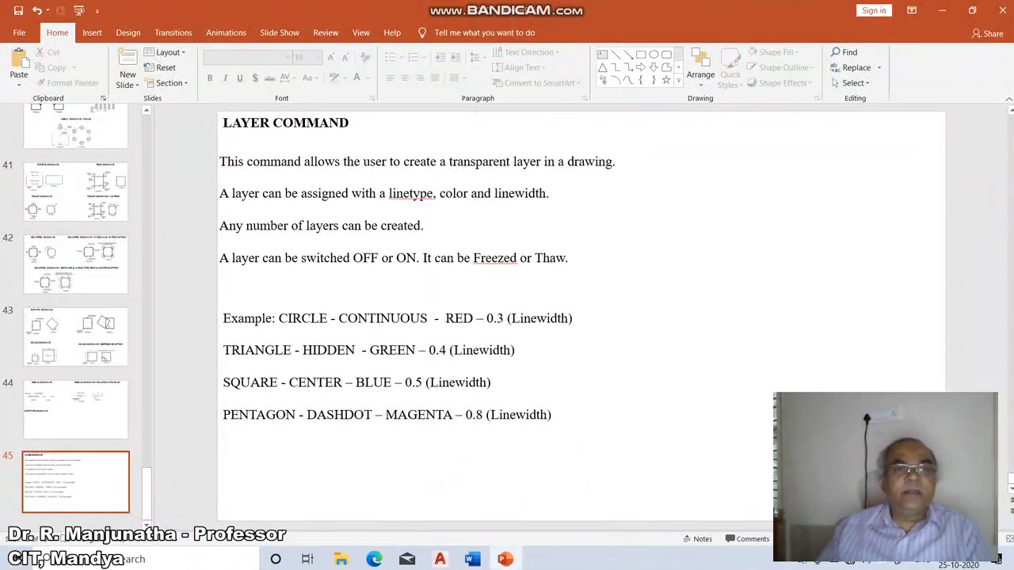
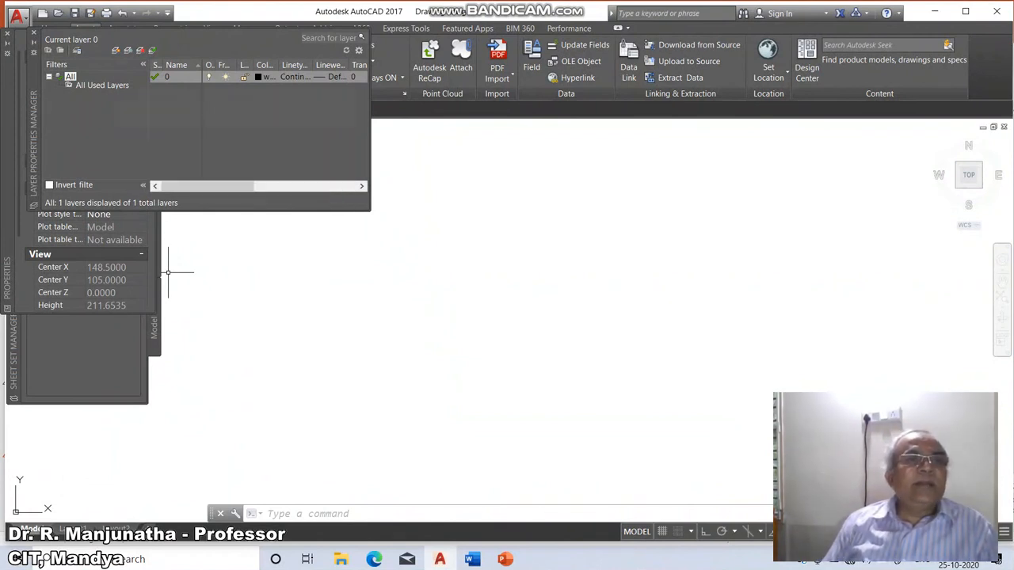
Create a new layer and name it CIRCLE.
{"action": "left_click", "coordinate": [116, 50]}
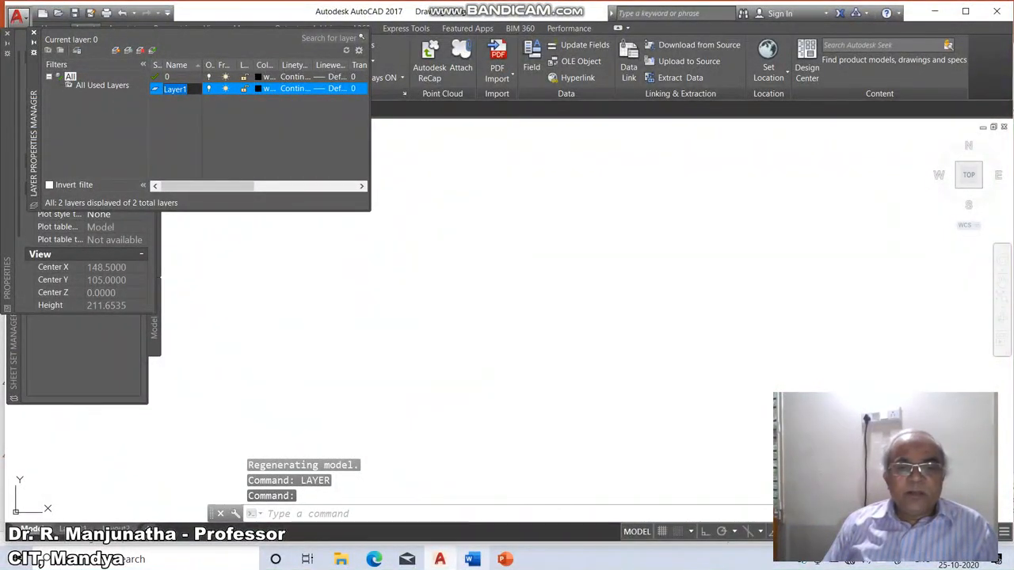
{"action": "left_click", "coordinate": [506, 559]}
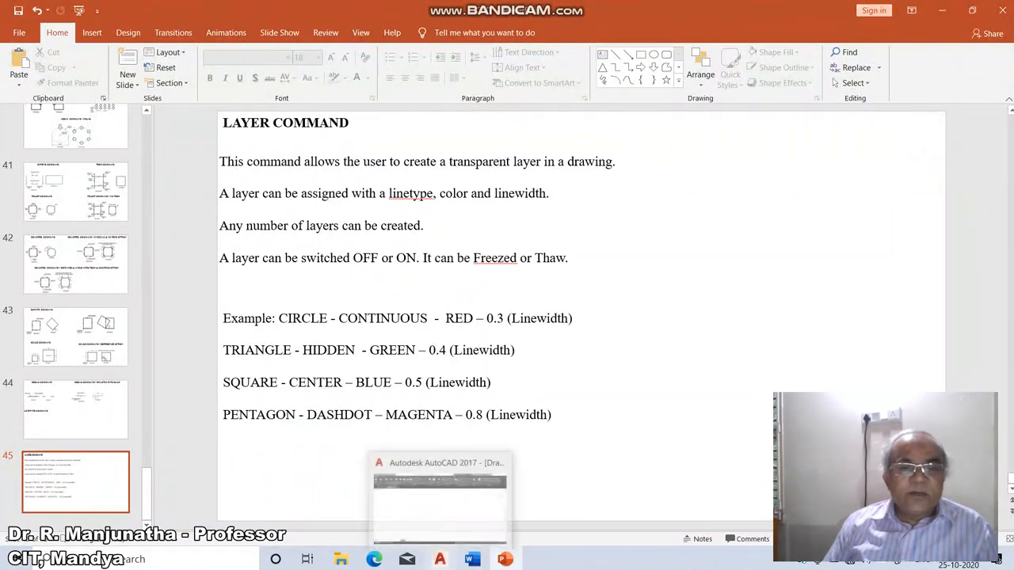
{"action": "left_click", "coordinate": [440, 559]}
{"action": "key", "text": "BackSpace"}
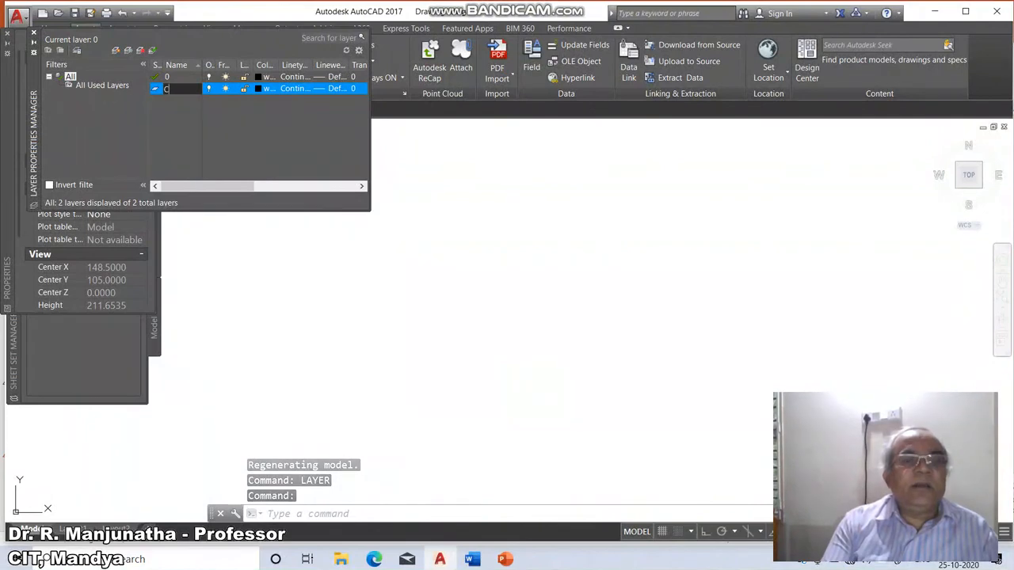
{"action": "type", "text": "CIRCLE"}
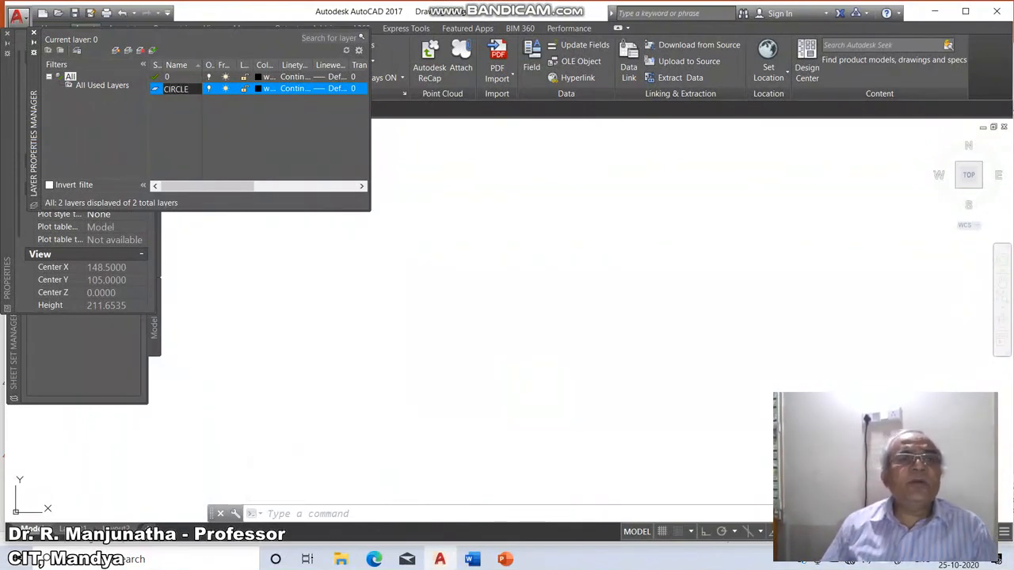
{"action": "key", "text": "Return"}
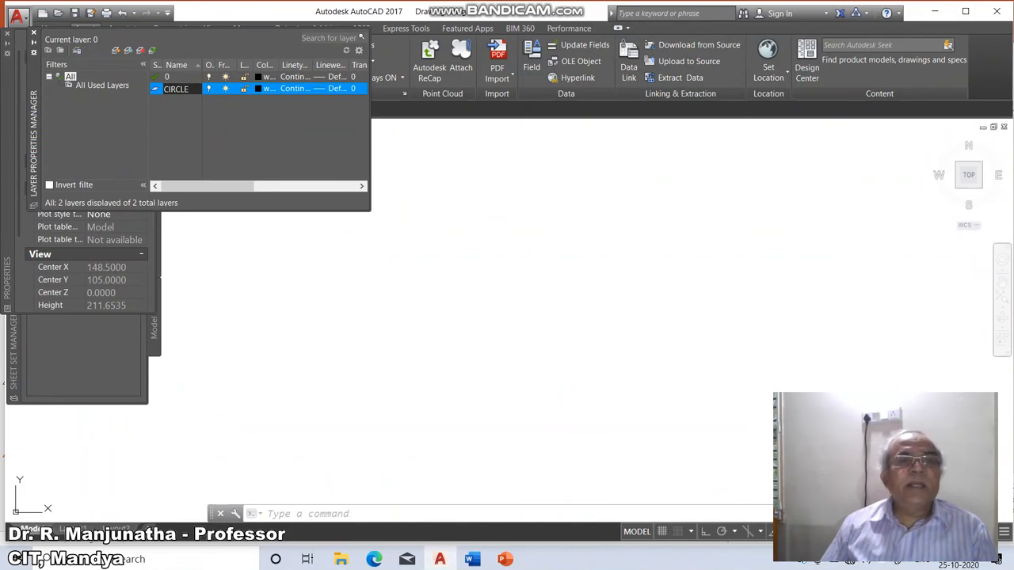
Set the CIRCLE layer's colour to red.
{"action": "left_click", "coordinate": [264, 88]}
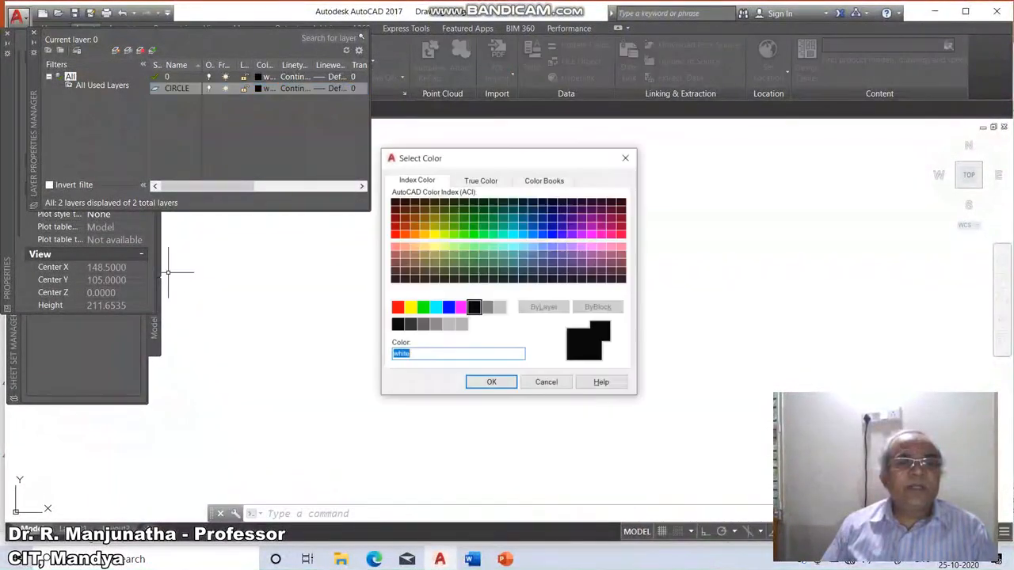
{"action": "left_click", "coordinate": [398, 307]}
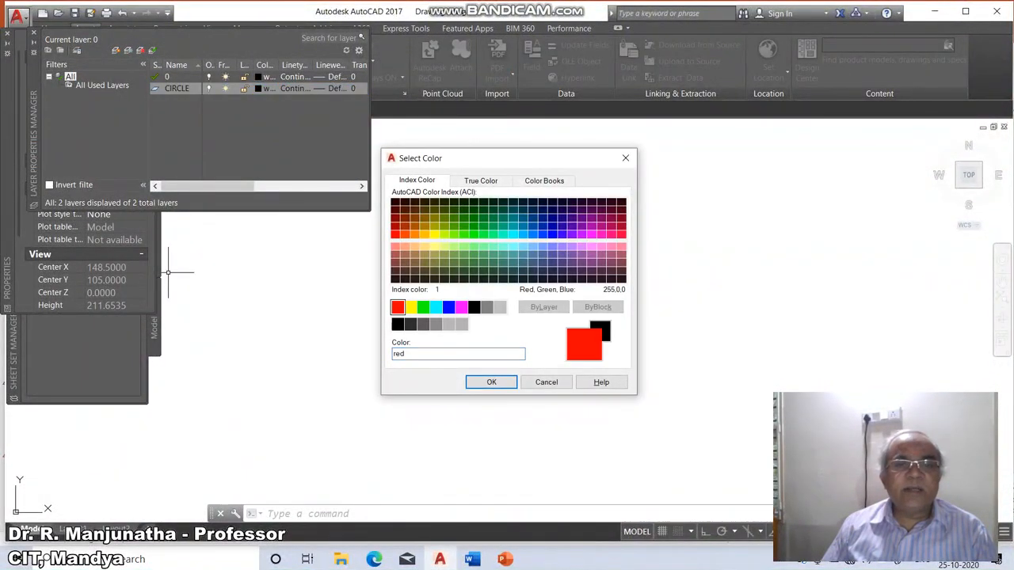
{"action": "left_click", "coordinate": [473, 382]}
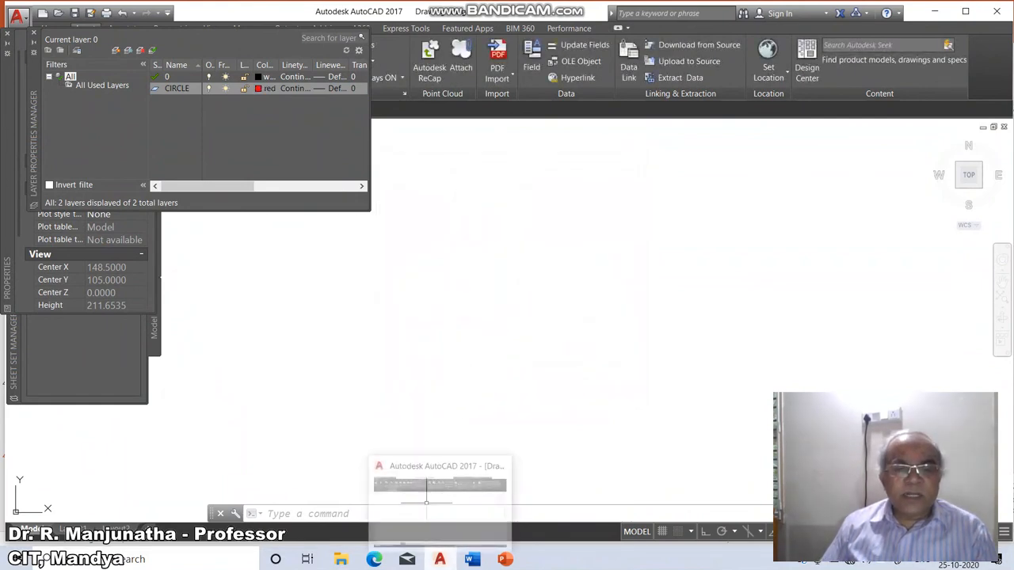
Consult the layer example in the Word notes and the Layer Command slide.
{"action": "mouse_move", "coordinate": [472, 559]}
{"action": "left_click", "coordinate": [474, 499]}
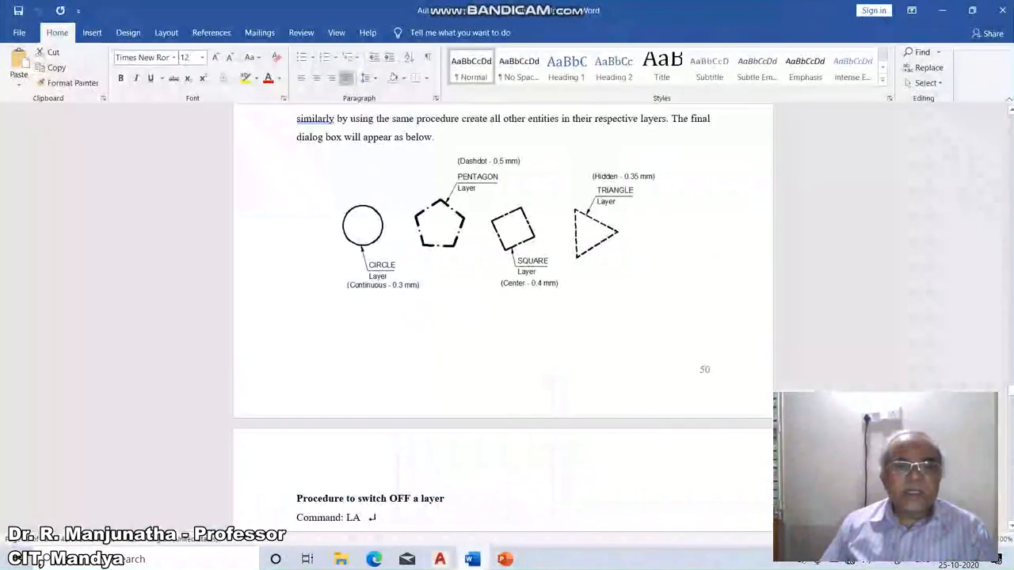
{"action": "left_click", "coordinate": [505, 559]}
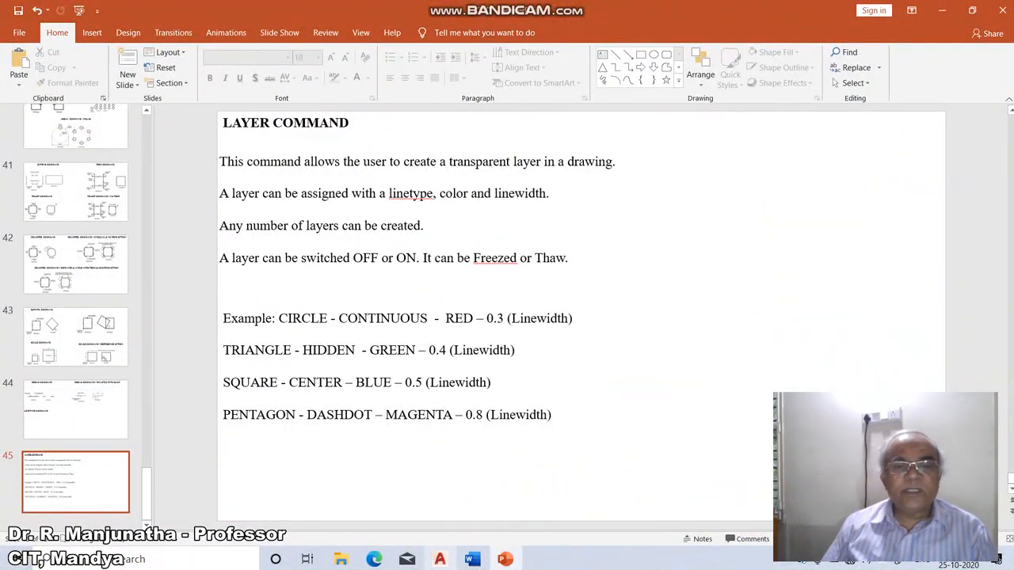
{"action": "left_click", "coordinate": [439, 559]}
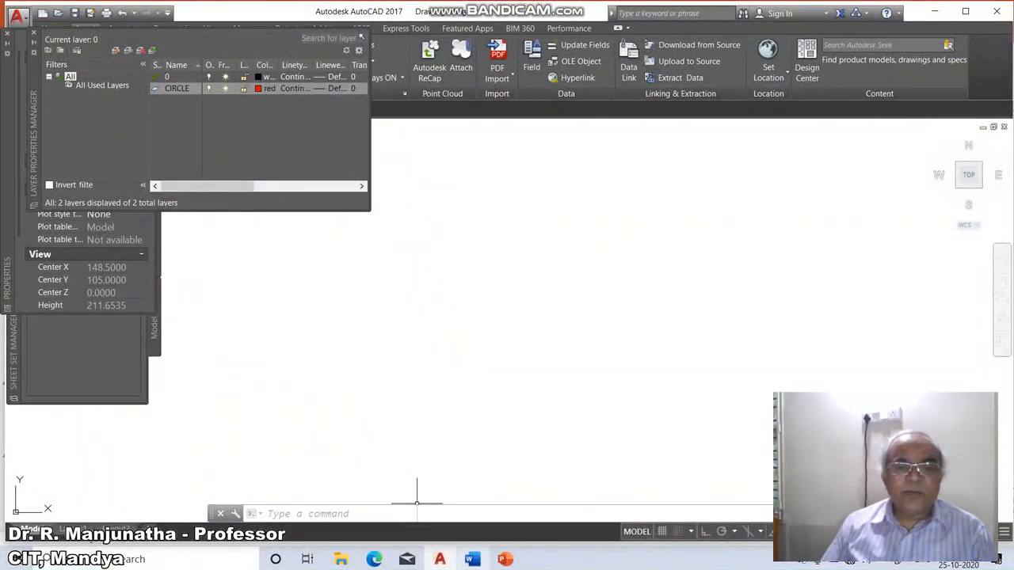
{"action": "left_click", "coordinate": [504, 559]}
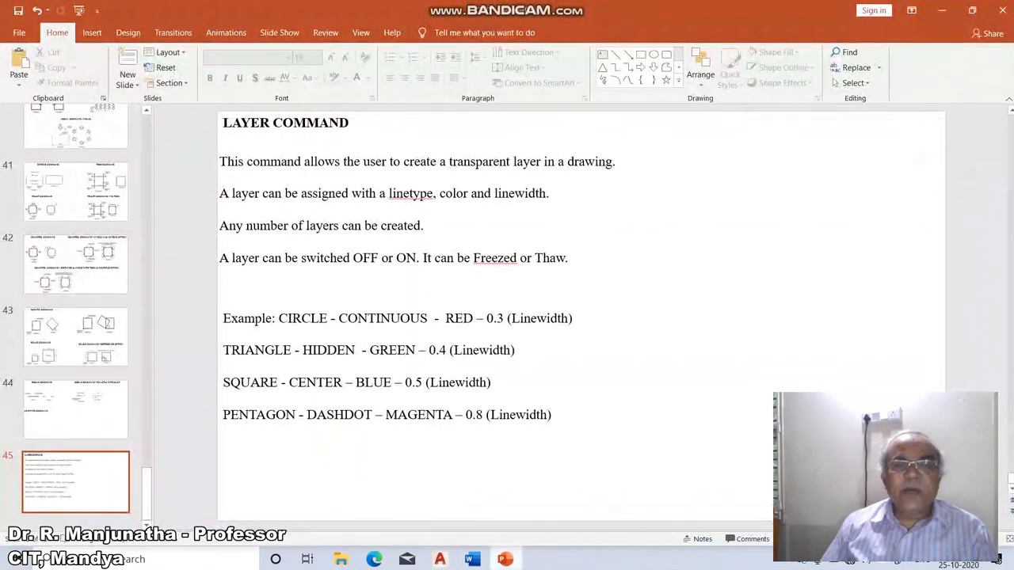
{"action": "mouse_move", "coordinate": [440, 559]}
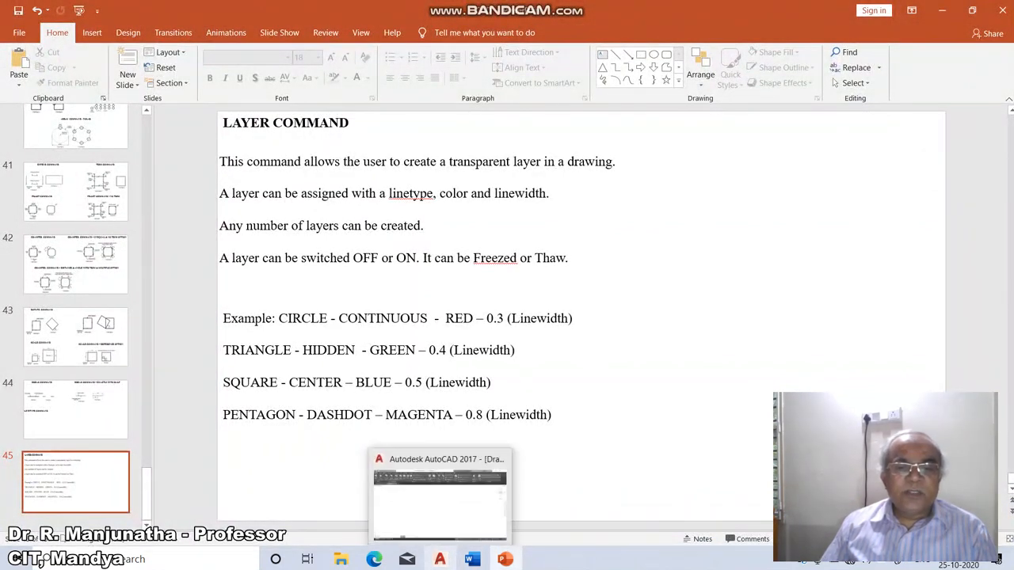
{"action": "left_click", "coordinate": [439, 559]}
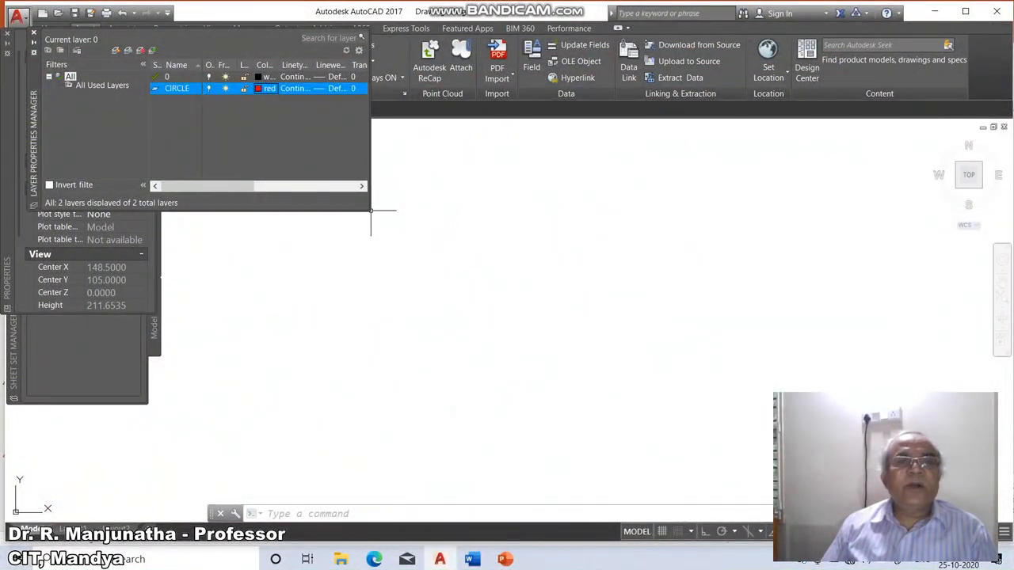
Set the CIRCLE layer's lineweight to 0.30 mm.
{"action": "left_click", "coordinate": [331, 89]}
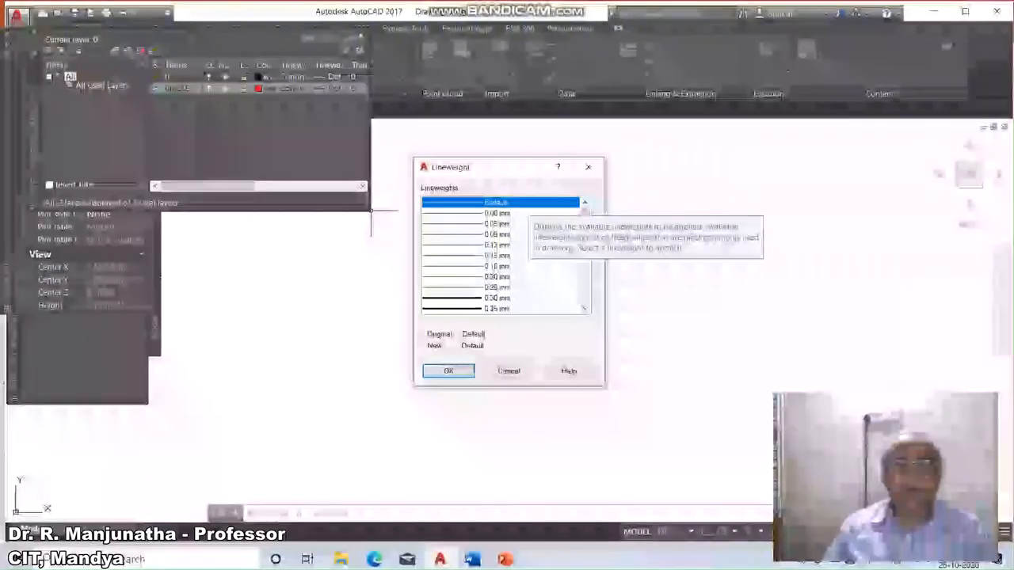
{"action": "left_click", "coordinate": [499, 298]}
{"action": "left_click", "coordinate": [449, 371]}
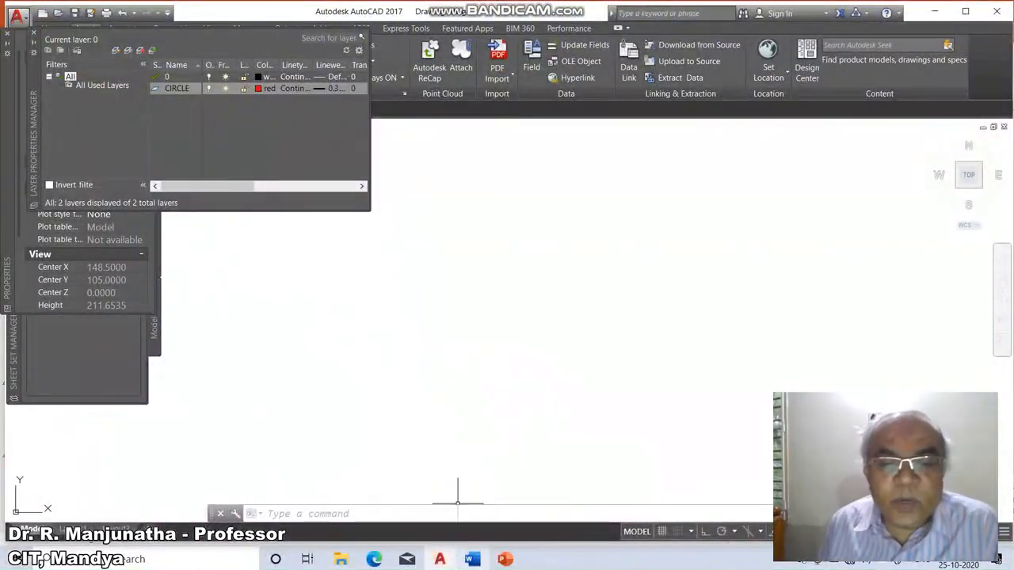
Create another new layer named TRIANGLE.
{"action": "left_click", "coordinate": [505, 559]}
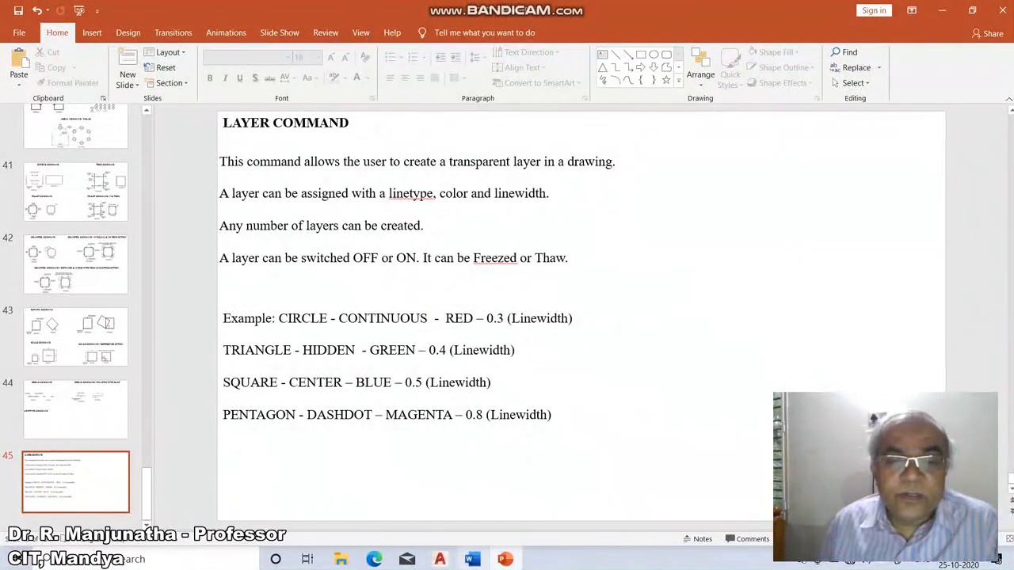
{"action": "left_click", "coordinate": [439, 559]}
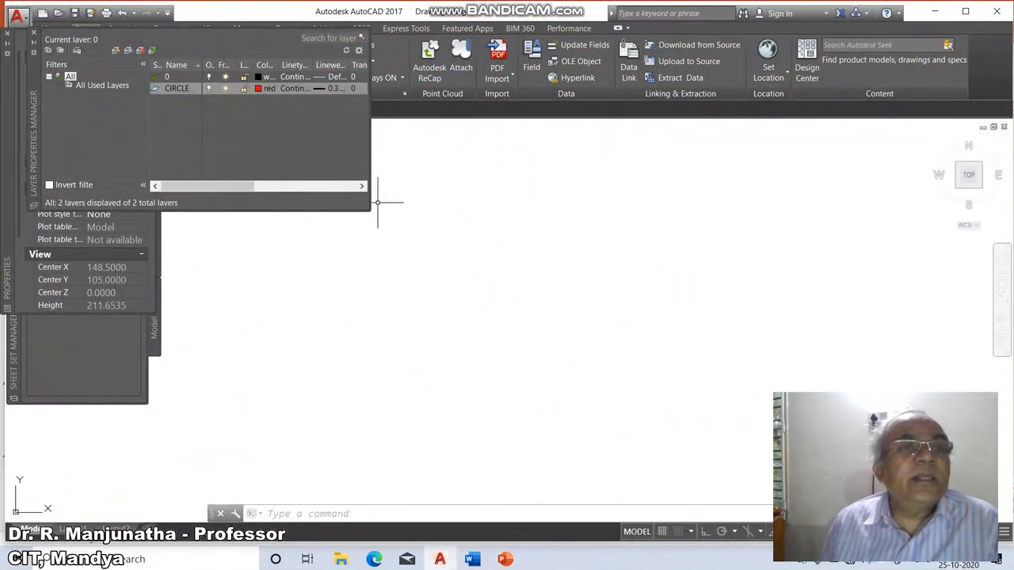
{"action": "left_click", "coordinate": [115, 50]}
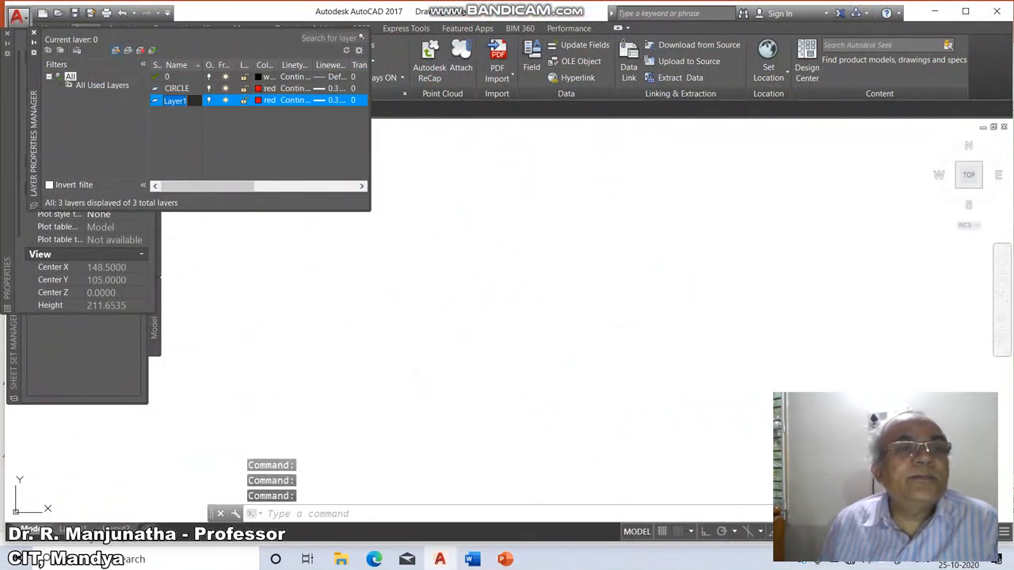
{"action": "type", "text": "TRIANGLE"}
{"action": "key", "text": "Return"}
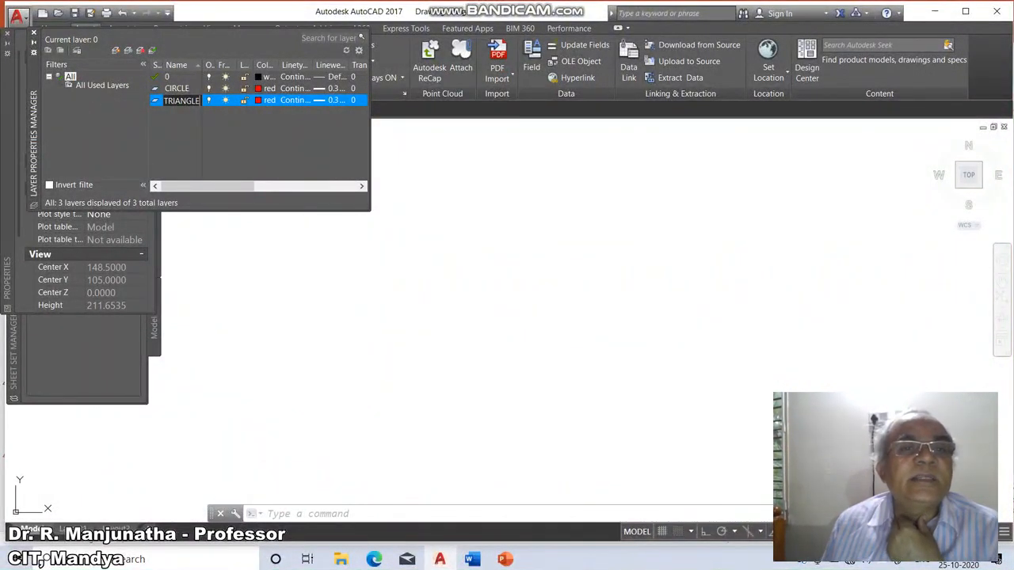
Set the TRIANGLE layer's colour to green.
{"action": "left_click", "coordinate": [259, 100]}
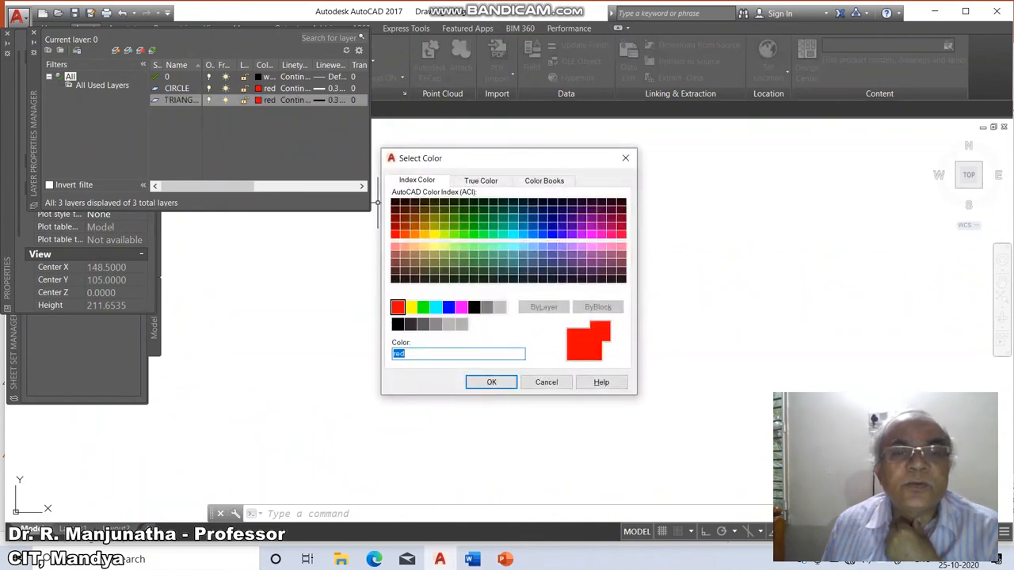
{"action": "left_click", "coordinate": [423, 307]}
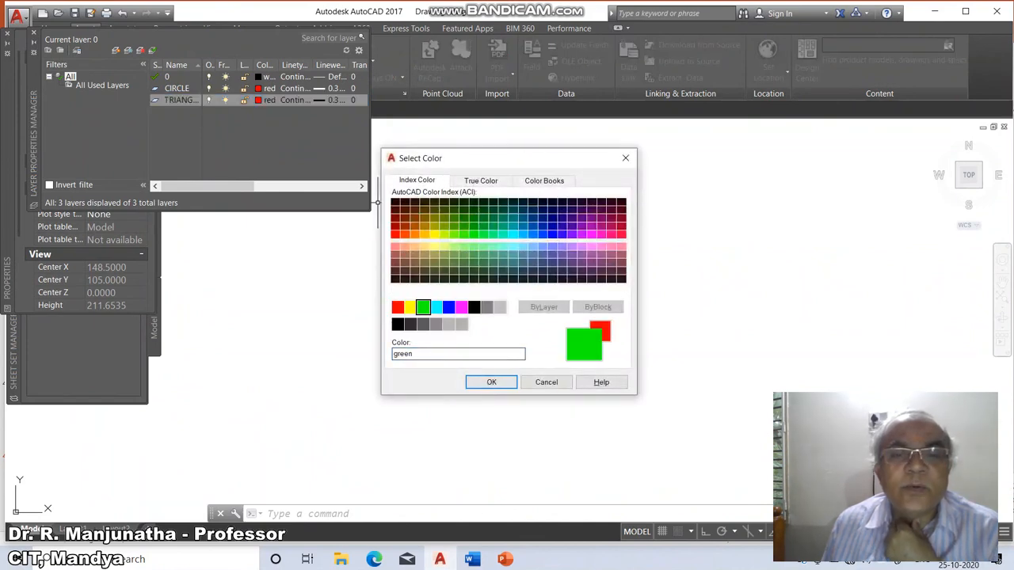
{"action": "left_click", "coordinate": [491, 382]}
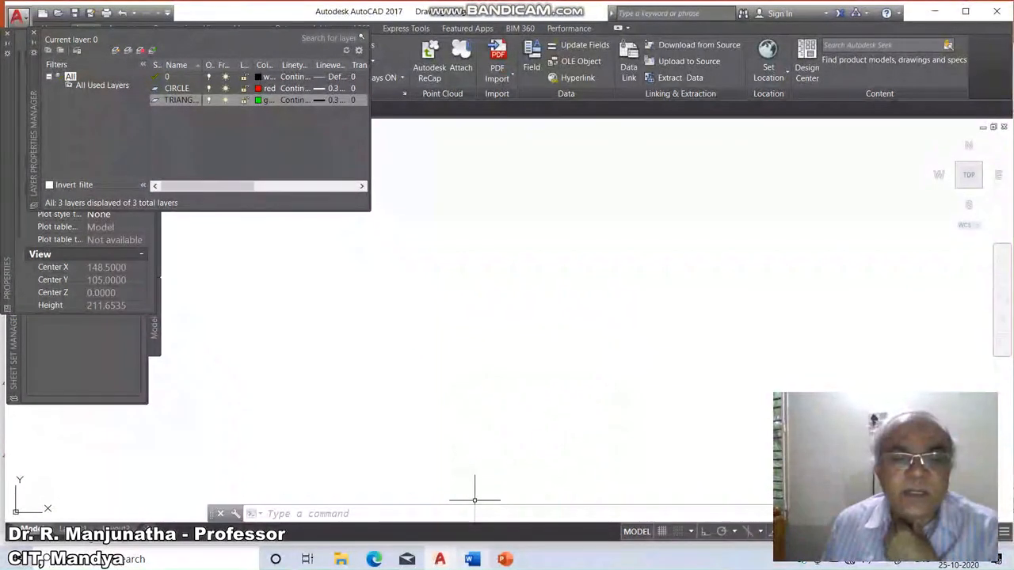
Load the HIDDEN linetype from acad.lin while choosing the TRIANGLE layer's linetype.
{"action": "left_click", "coordinate": [505, 559]}
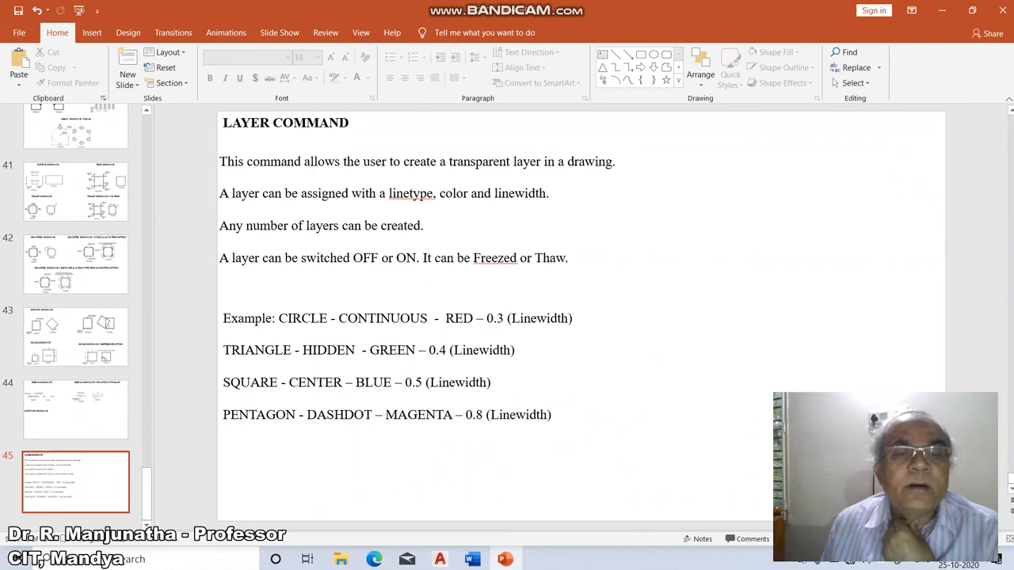
{"action": "left_click", "coordinate": [439, 560]}
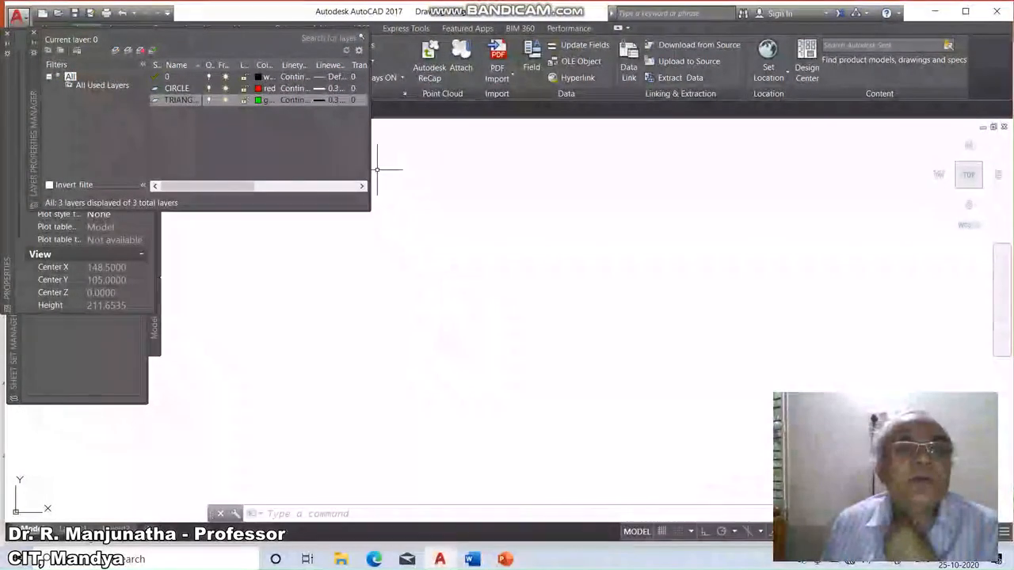
{"action": "left_click", "coordinate": [295, 101]}
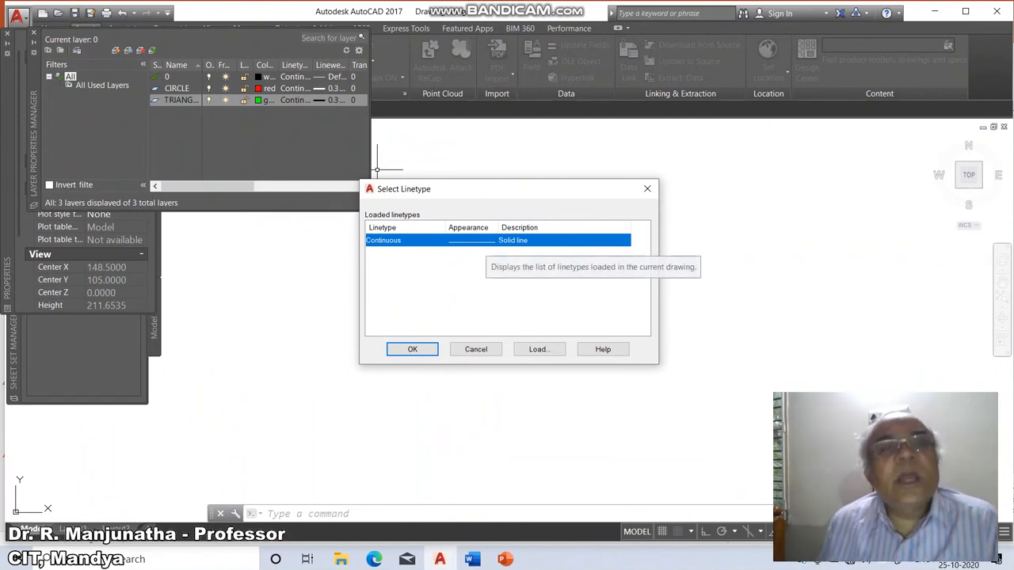
{"action": "left_click", "coordinate": [538, 349]}
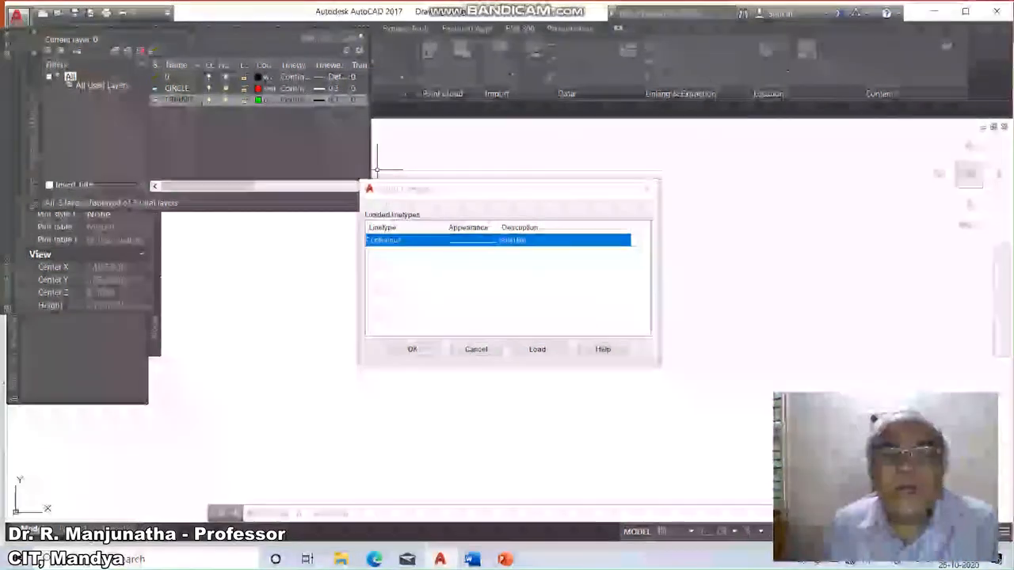
{"action": "left_click", "coordinate": [396, 264]}
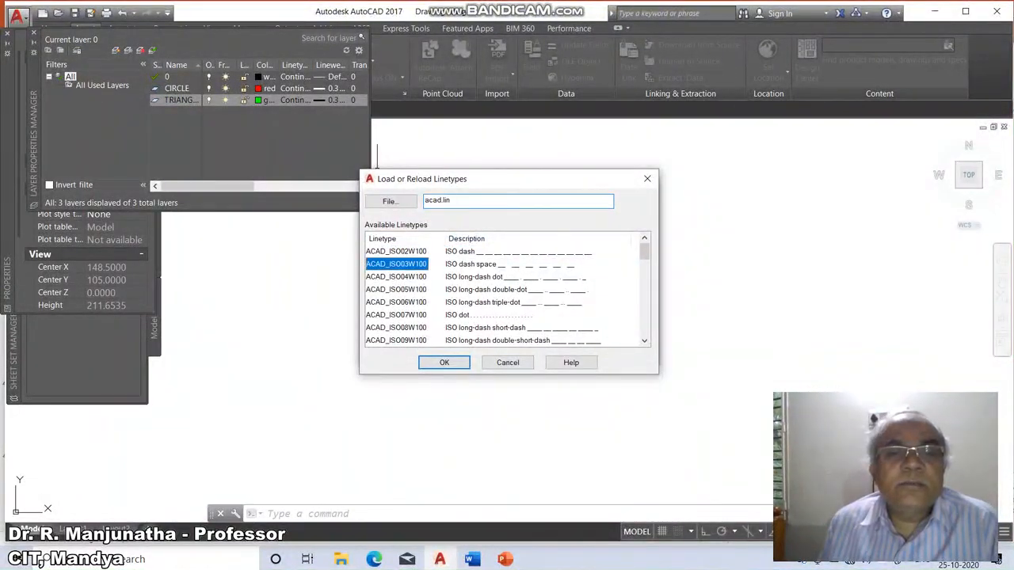
{"action": "key", "text": "h"}
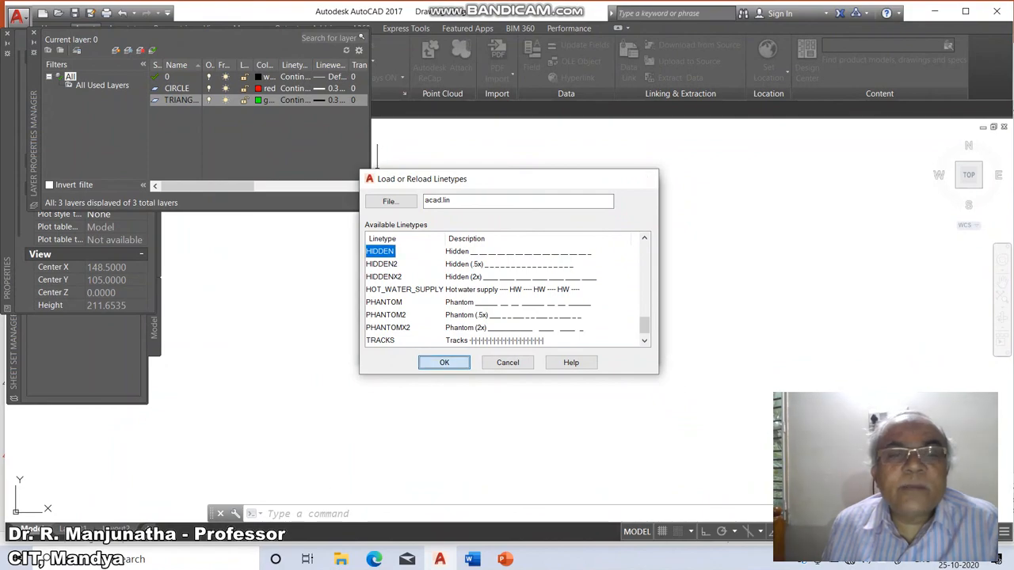
{"action": "left_click", "coordinate": [444, 362]}
Load the CENTER linetype from acad.lin as well.
{"action": "left_click", "coordinate": [538, 350]}
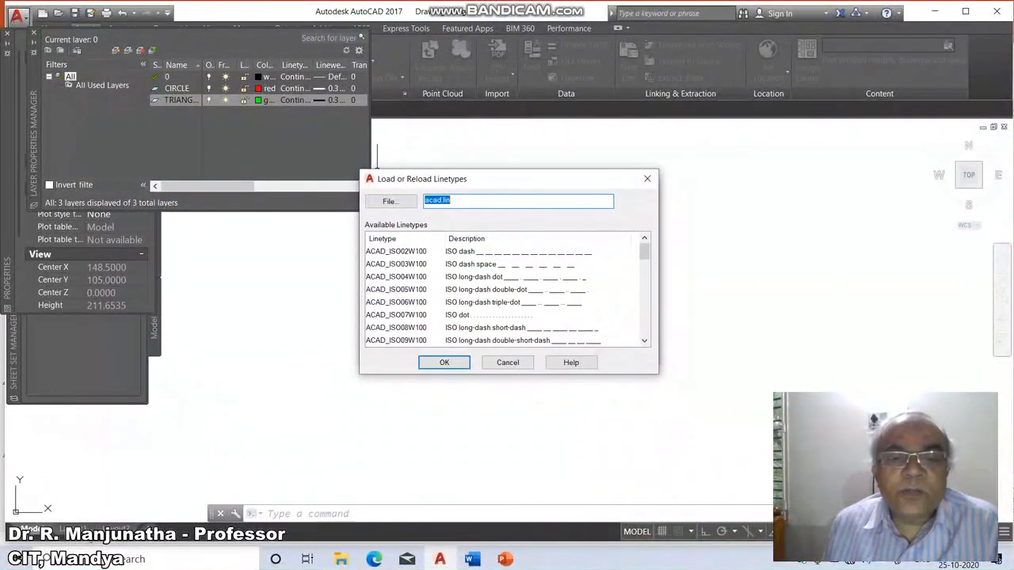
{"action": "left_click", "coordinate": [505, 559]}
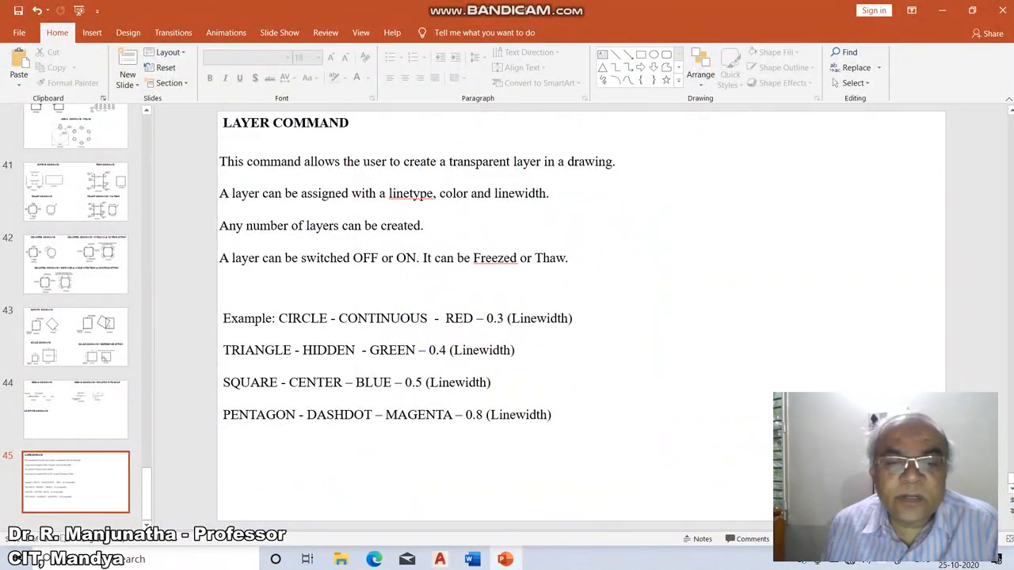
{"action": "left_click", "coordinate": [439, 559]}
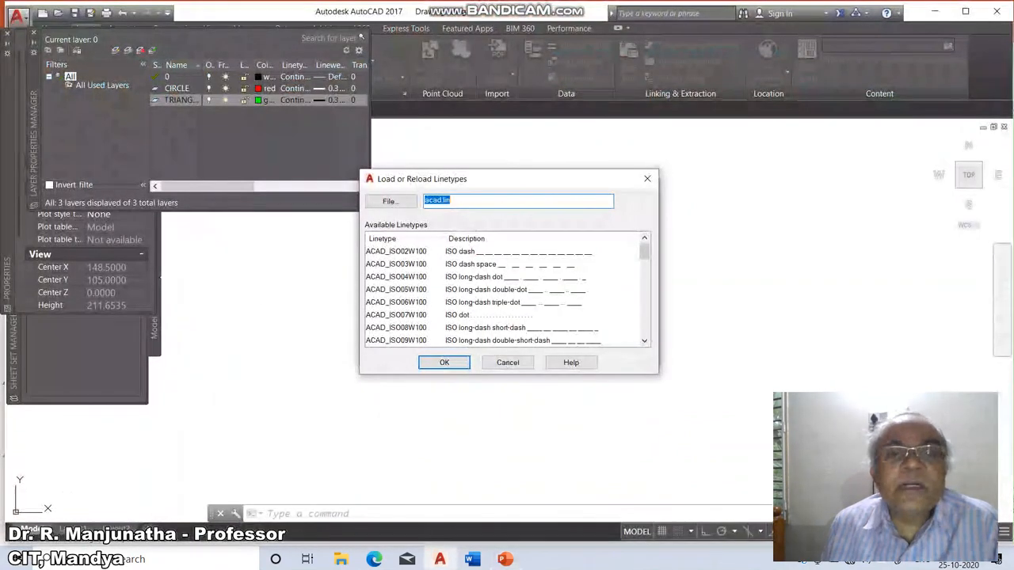
{"action": "left_click", "coordinate": [396, 290]}
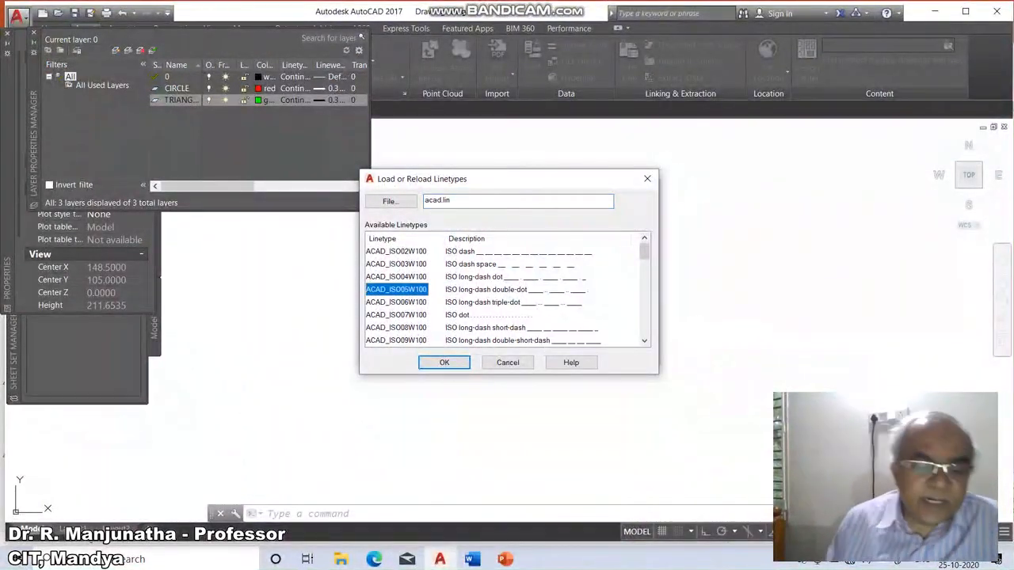
{"action": "key", "text": "c"}
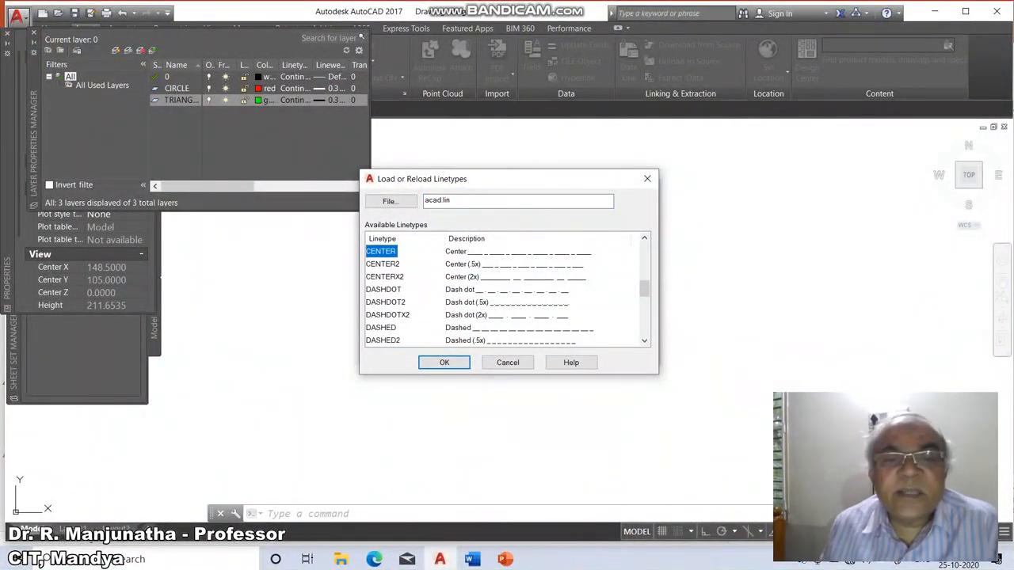
{"action": "key", "text": "Return"}
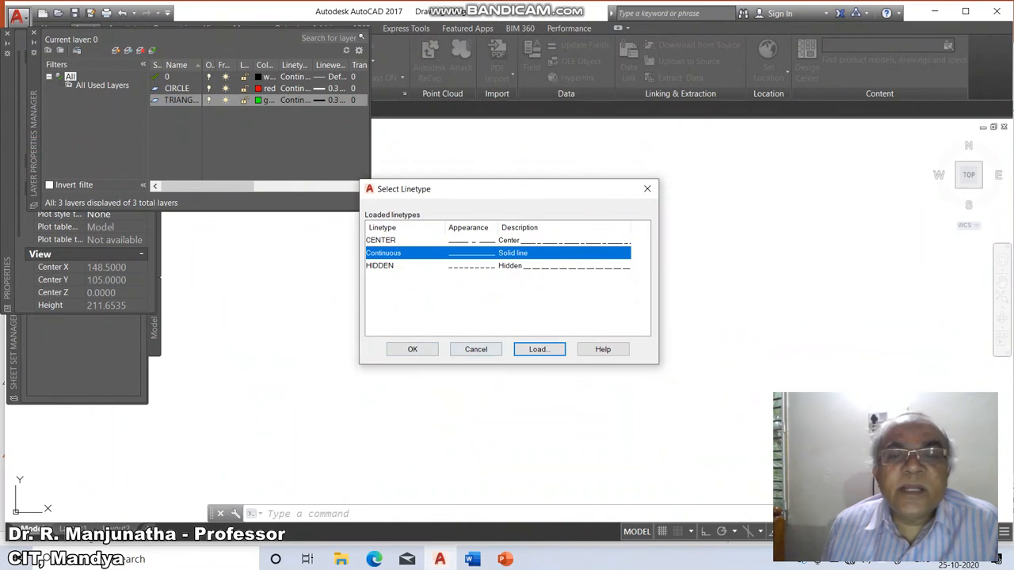
Reload the HIDDEN and CENTER linetypes from acad.lin.
{"action": "left_click", "coordinate": [539, 350]}
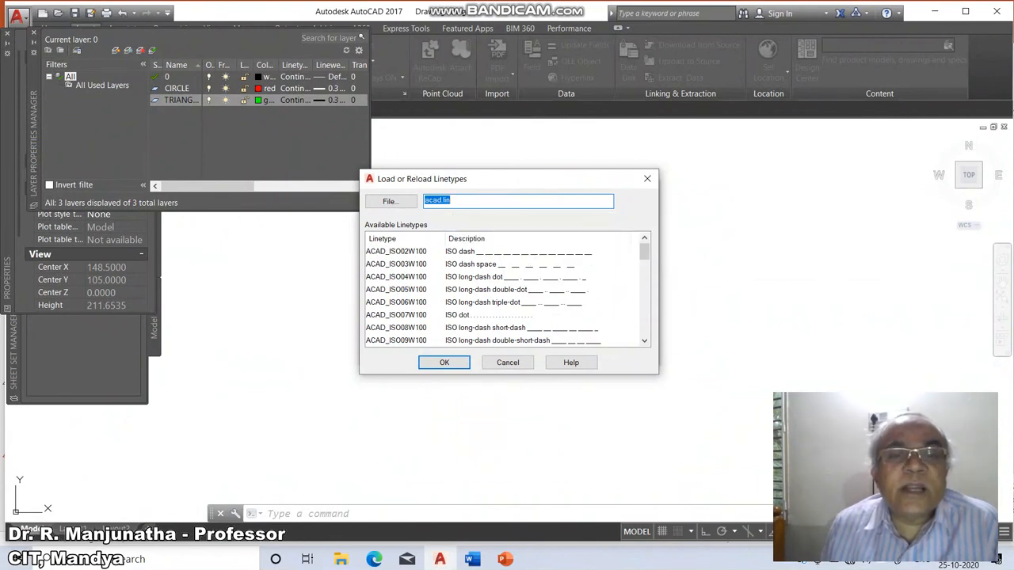
{"action": "left_click", "coordinate": [396, 251]}
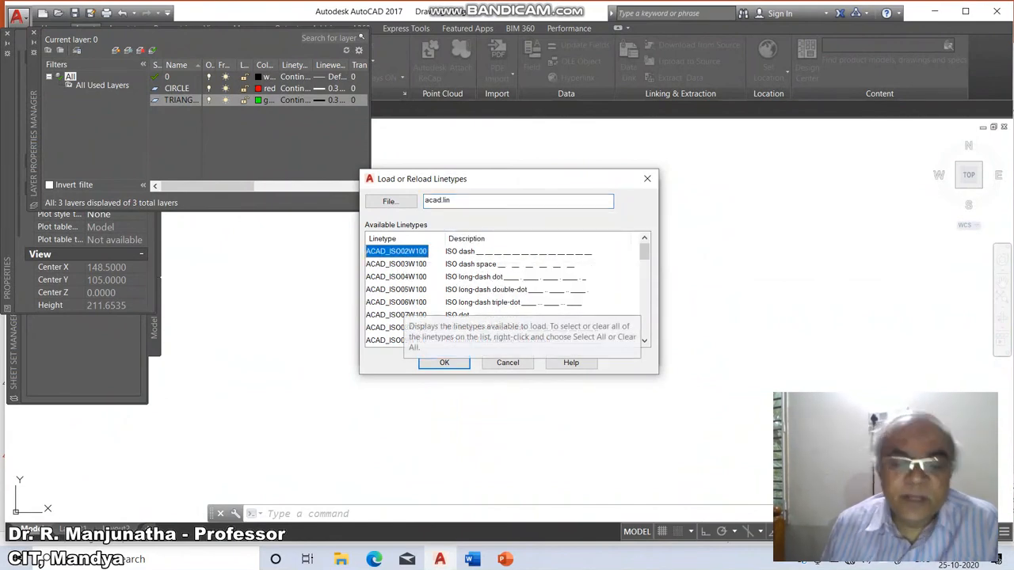
{"action": "key", "text": "h"}
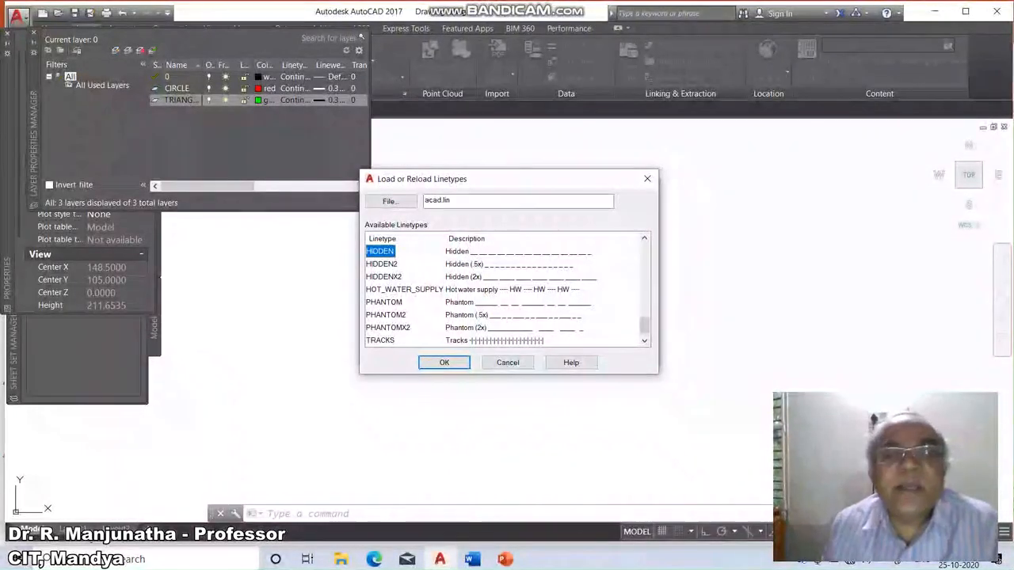
{"action": "key", "text": "Return"}
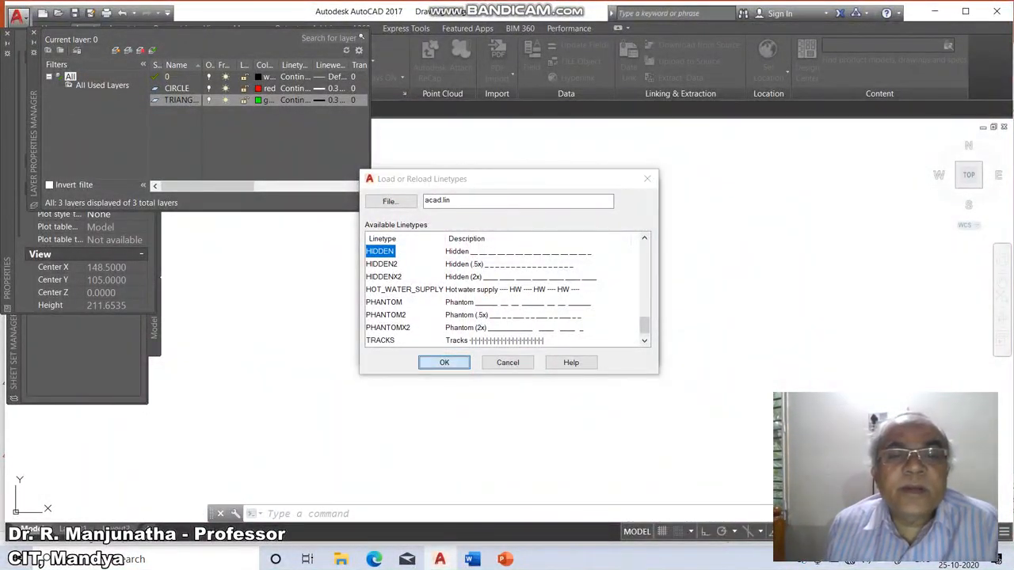
{"action": "key", "text": "Return"}
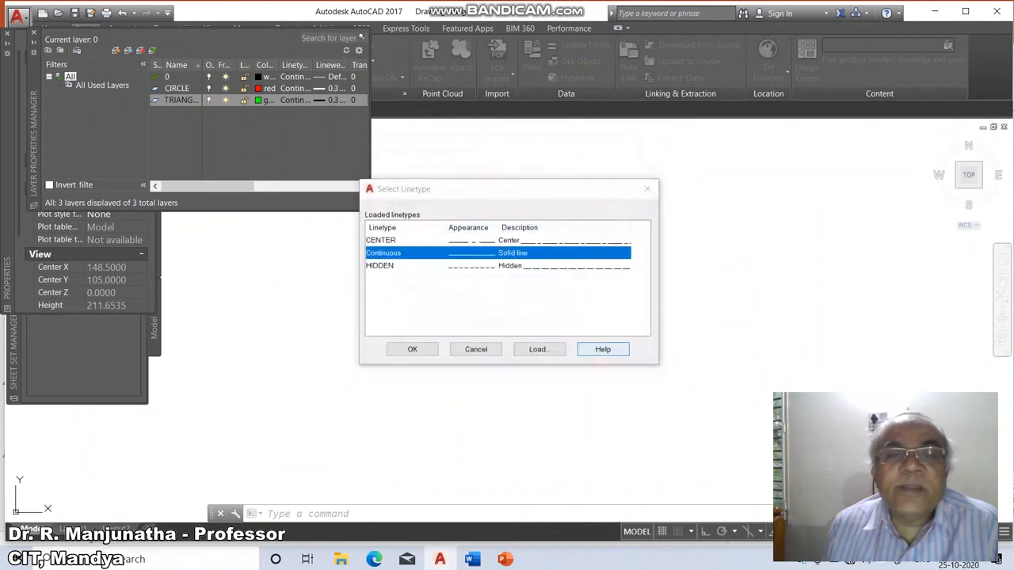
{"action": "left_click", "coordinate": [538, 349]}
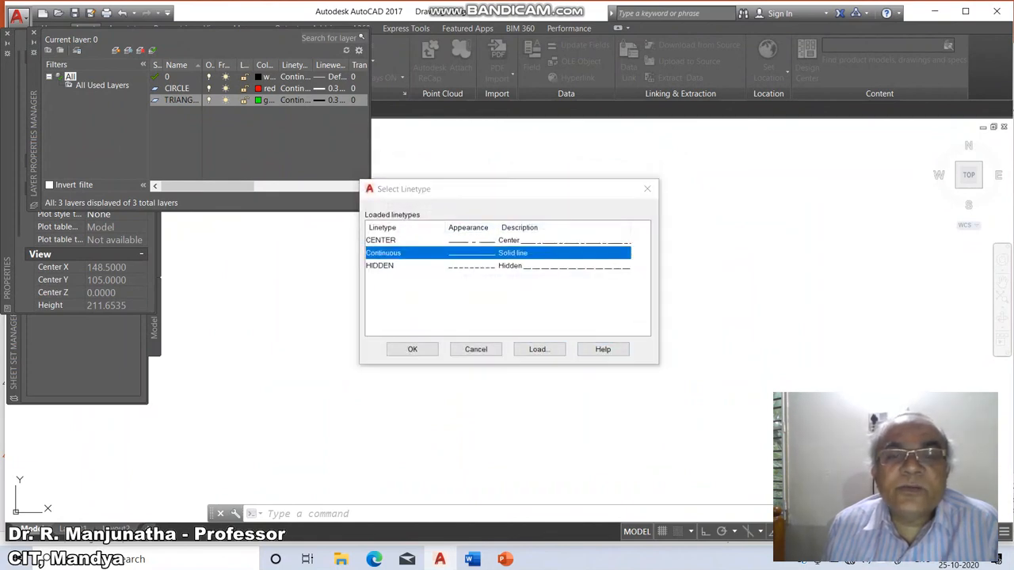
{"action": "left_click", "coordinate": [396, 264]}
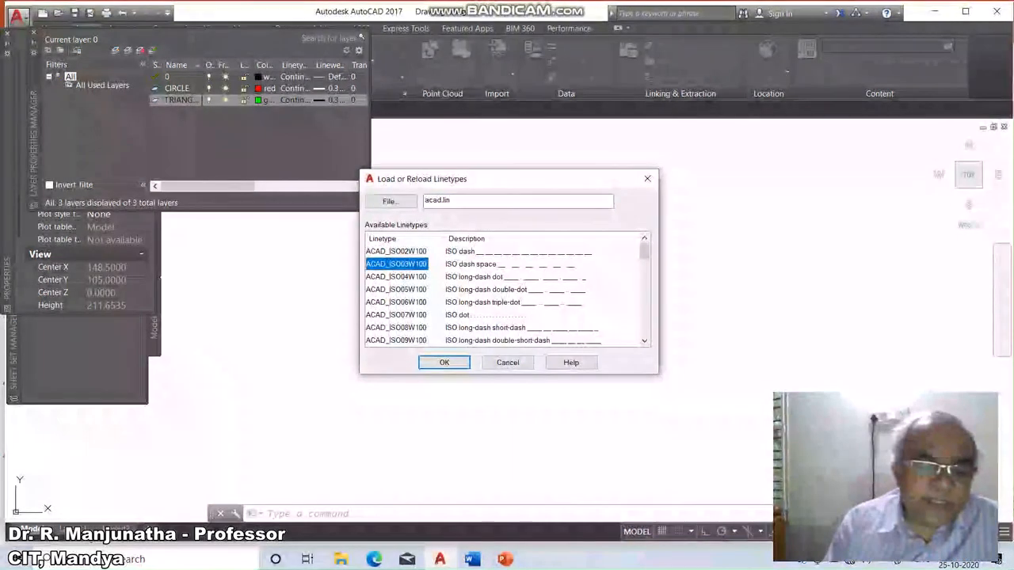
{"action": "key", "text": "c"}
{"action": "key", "text": "Return"}
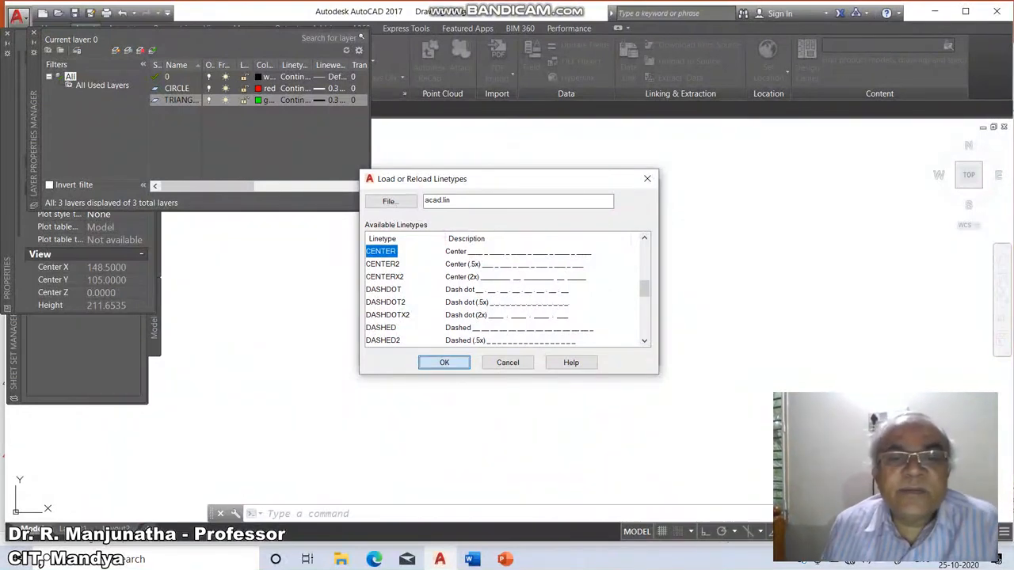
{"action": "left_click", "coordinate": [612, 350]}
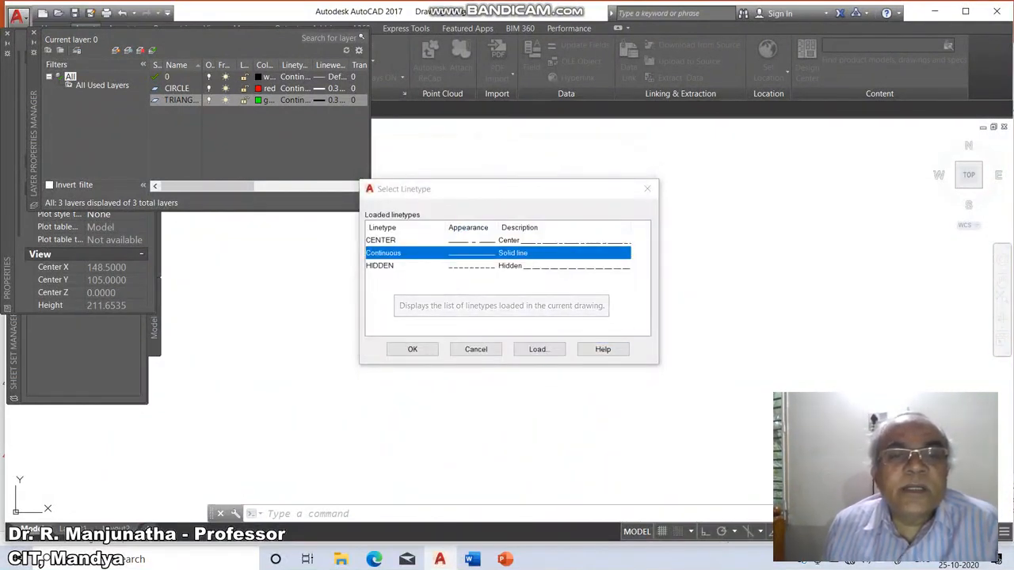
Load the DASHDOT linetype from acad.lin.
{"action": "left_click", "coordinate": [537, 349]}
{"action": "left_click", "coordinate": [396, 302]}
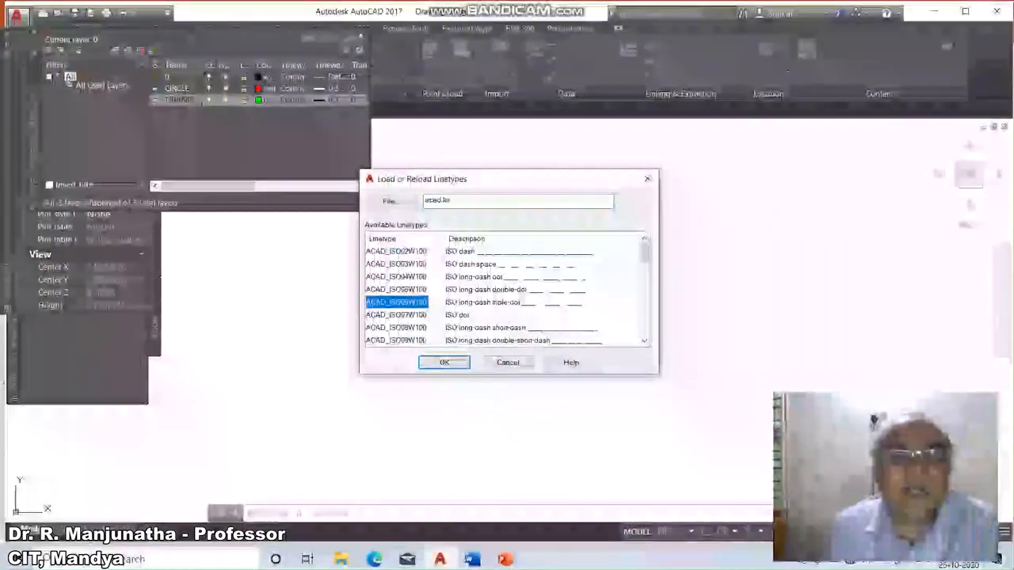
{"action": "key", "text": "d"}
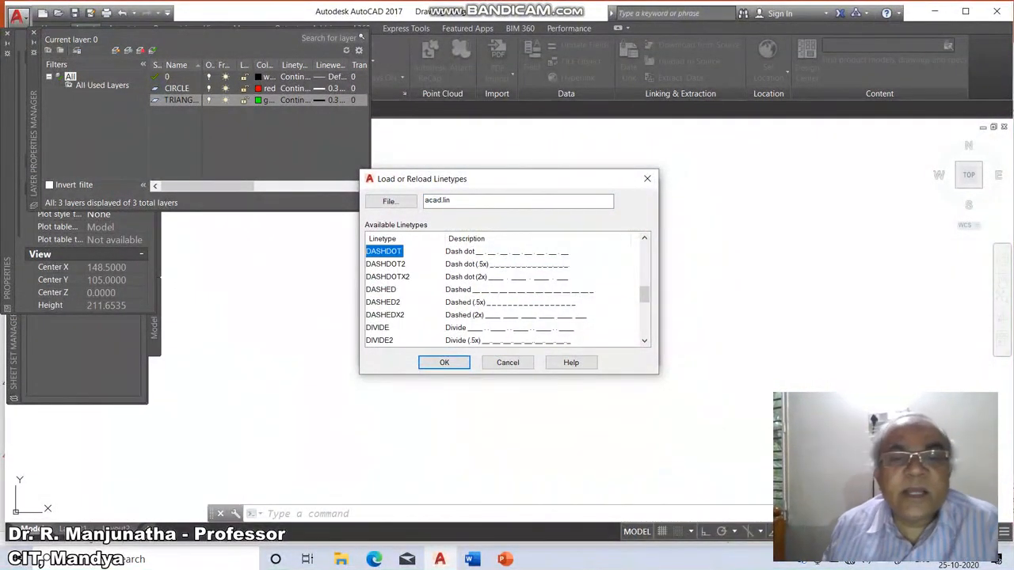
{"action": "left_click", "coordinate": [444, 362]}
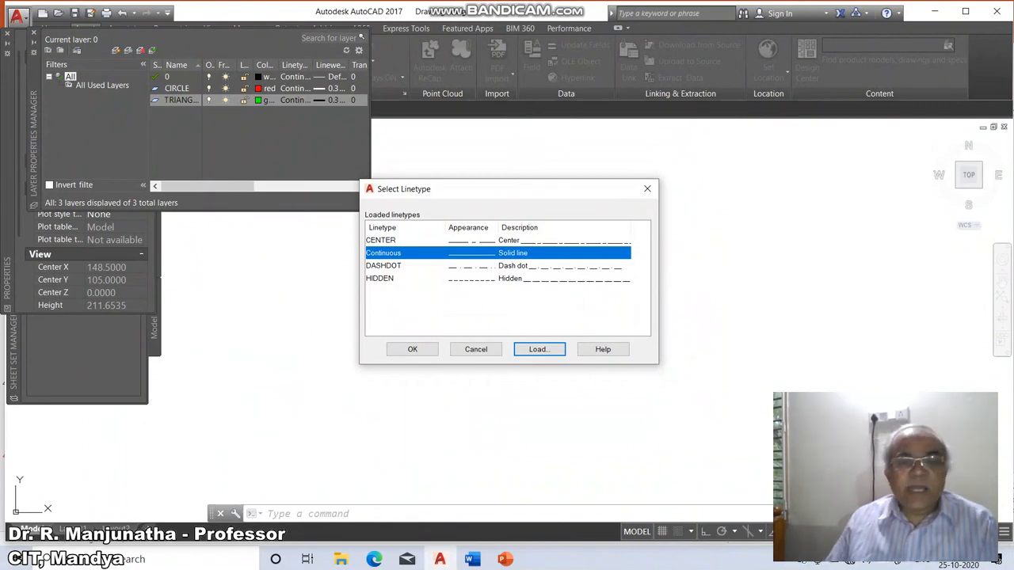
Assign the HIDDEN linetype to the TRIANGLE layer.
{"action": "left_click", "coordinate": [504, 559]}
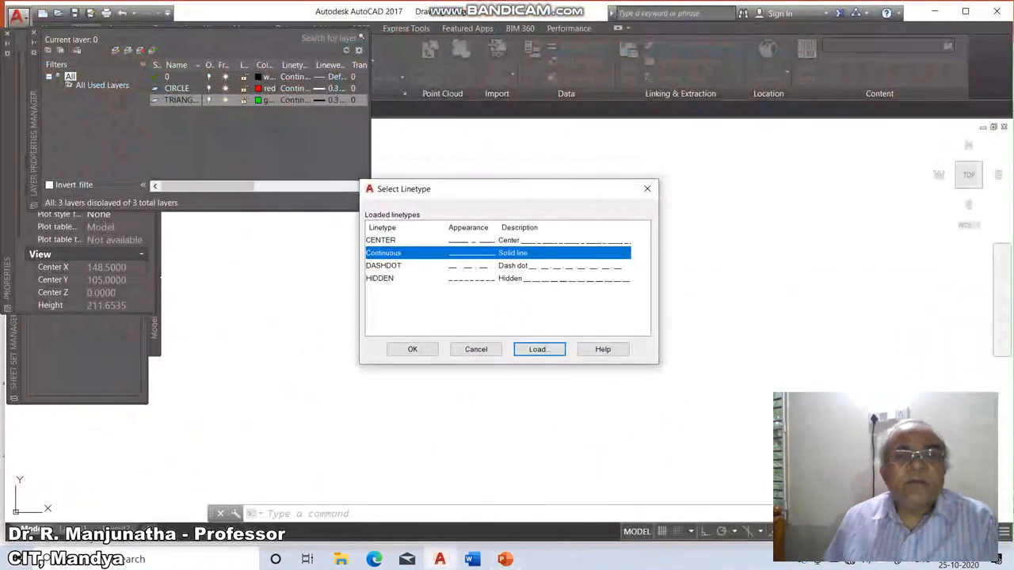
{"action": "left_click", "coordinate": [380, 278]}
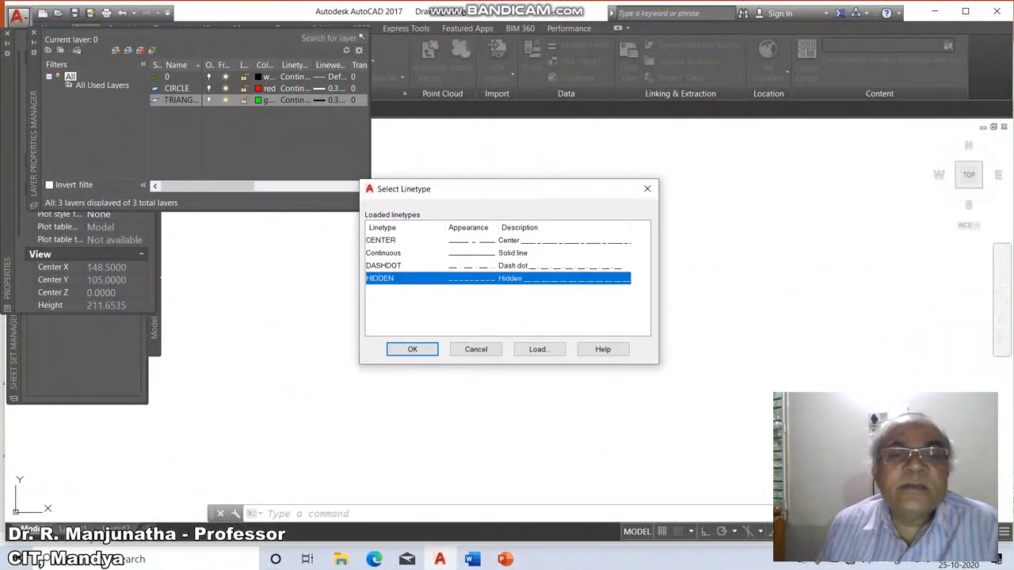
{"action": "left_click", "coordinate": [412, 349]}
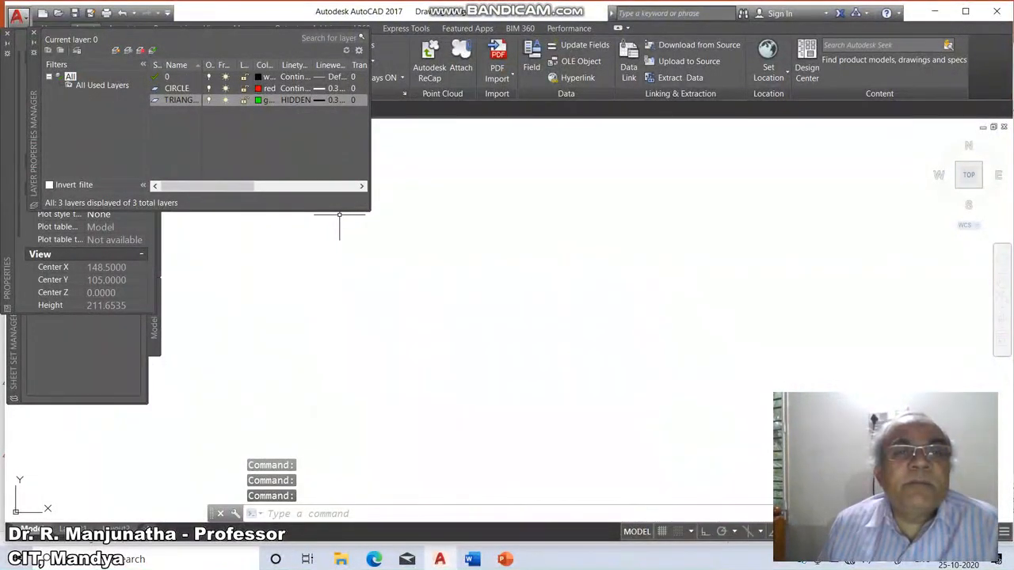
Set the TRIANGLE layer's lineweight to 0.40 mm, checking the value on the Layer Command slide.
{"action": "left_click", "coordinate": [333, 101]}
{"action": "left_click", "coordinate": [505, 559]}
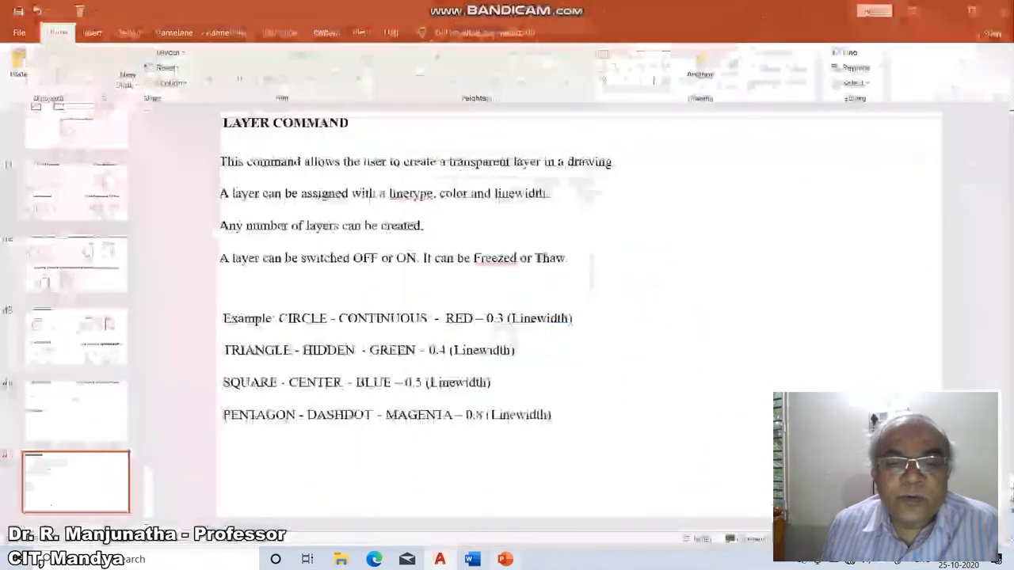
{"action": "left_click", "coordinate": [440, 559]}
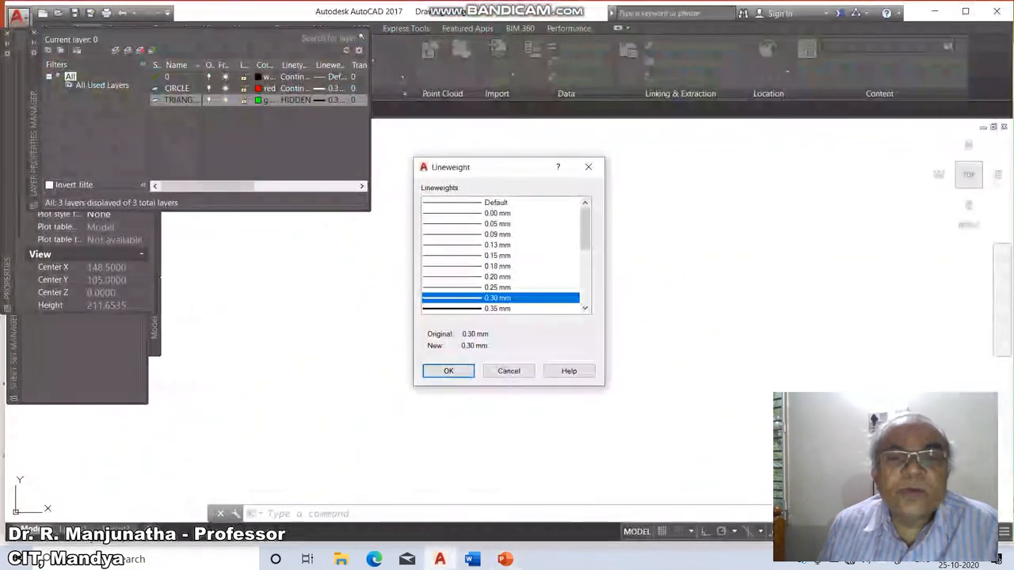
{"action": "left_click", "coordinate": [584, 308]}
{"action": "left_click", "coordinate": [585, 308]}
{"action": "left_click", "coordinate": [585, 308]}
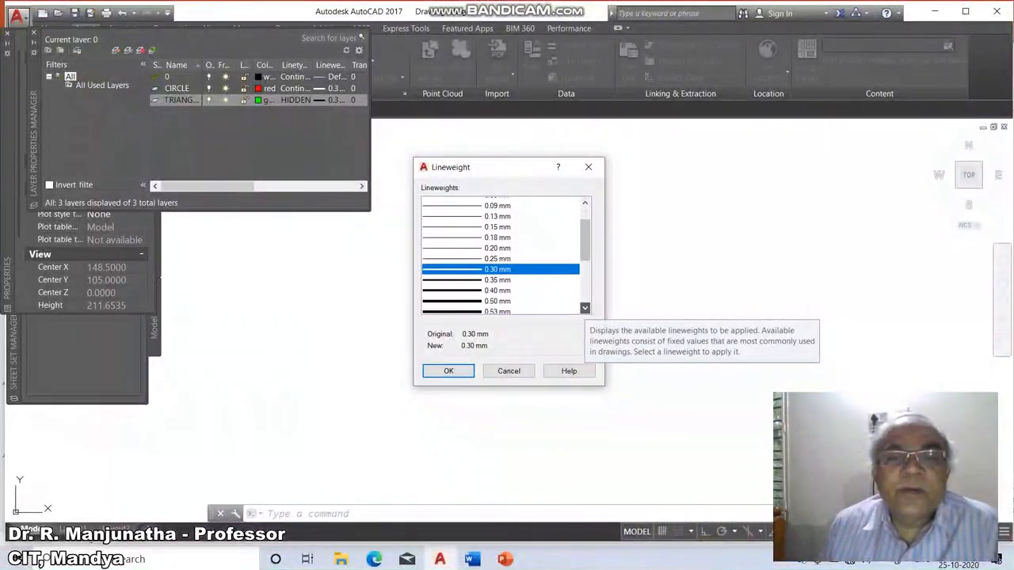
{"action": "left_click", "coordinate": [585, 308]}
{"action": "left_click", "coordinate": [498, 277]}
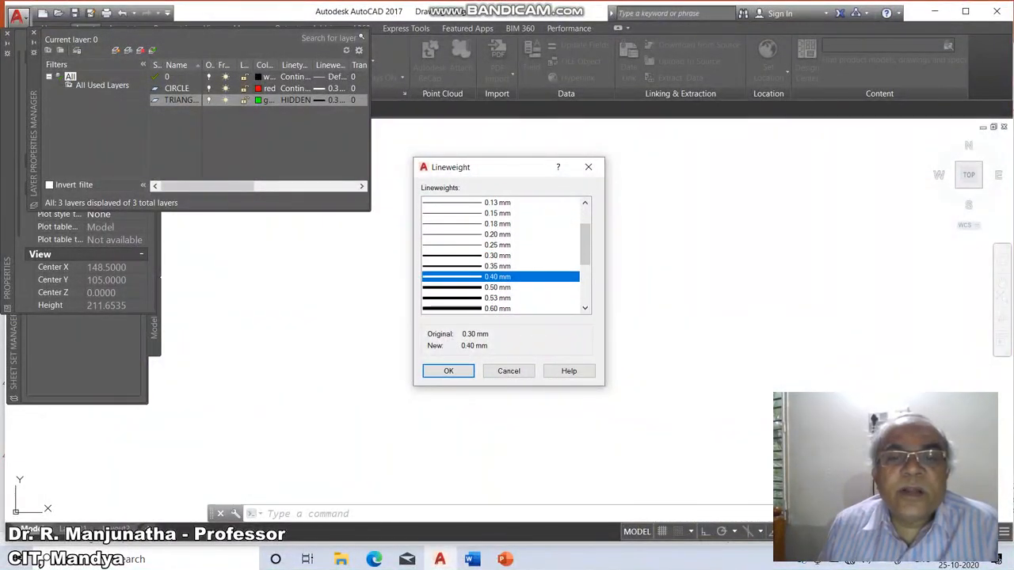
{"action": "left_click", "coordinate": [449, 371]}
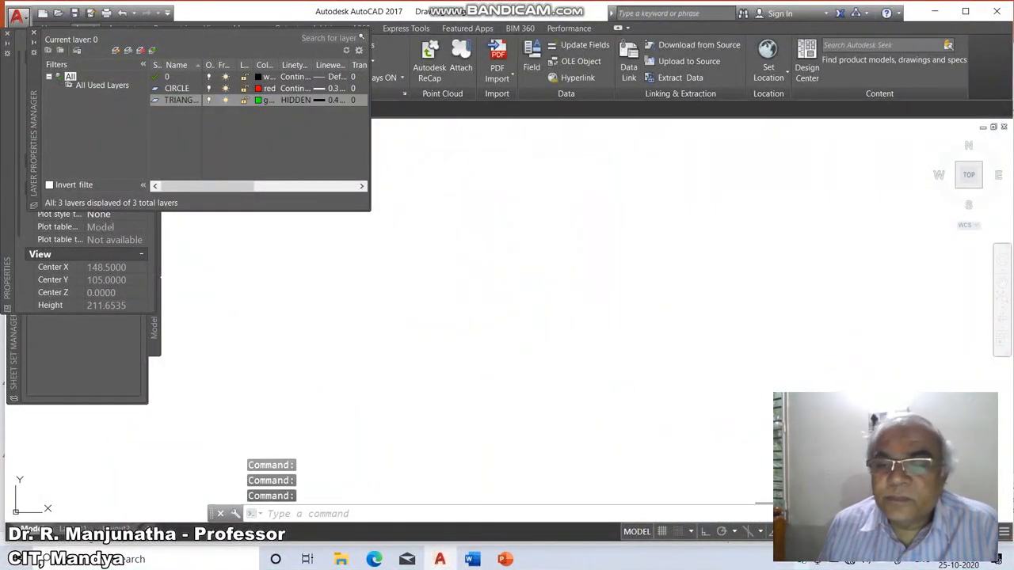
{"action": "left_click", "coordinate": [760, 533]}
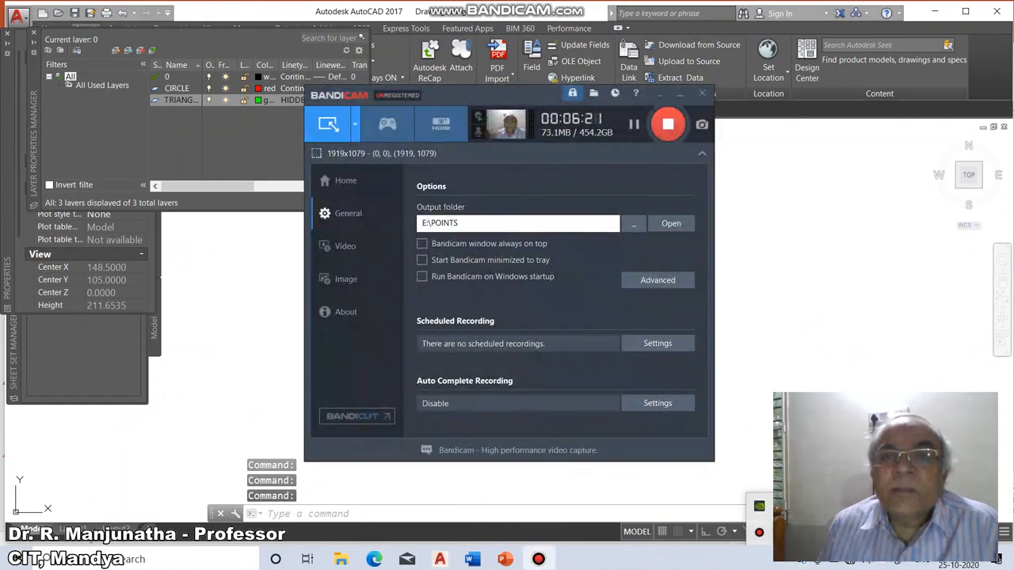
{"action": "left_click", "coordinate": [634, 125]}
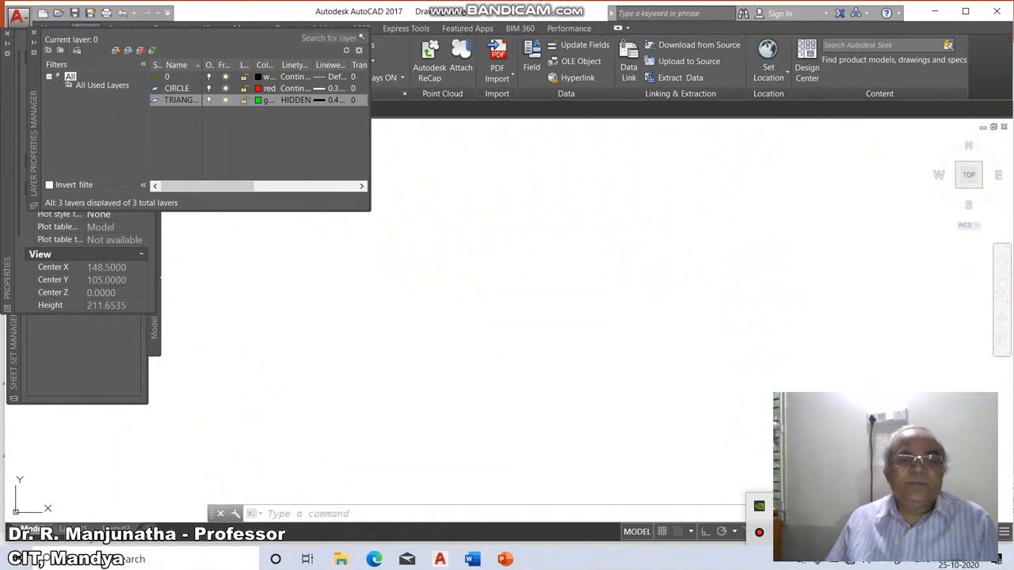
Create a new layer named SQUARE.
{"action": "left_click", "coordinate": [116, 50]}
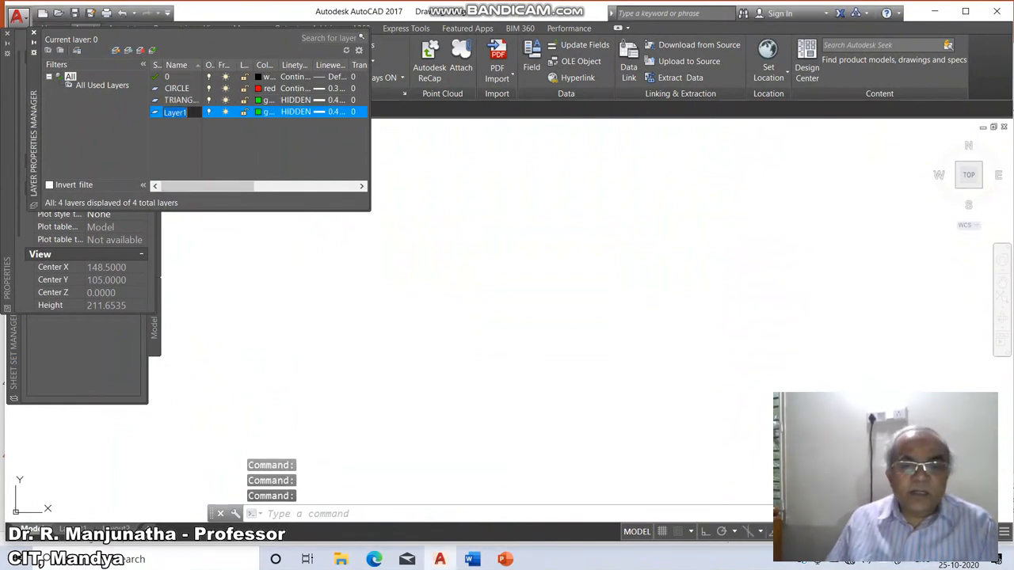
{"action": "left_click", "coordinate": [505, 559]}
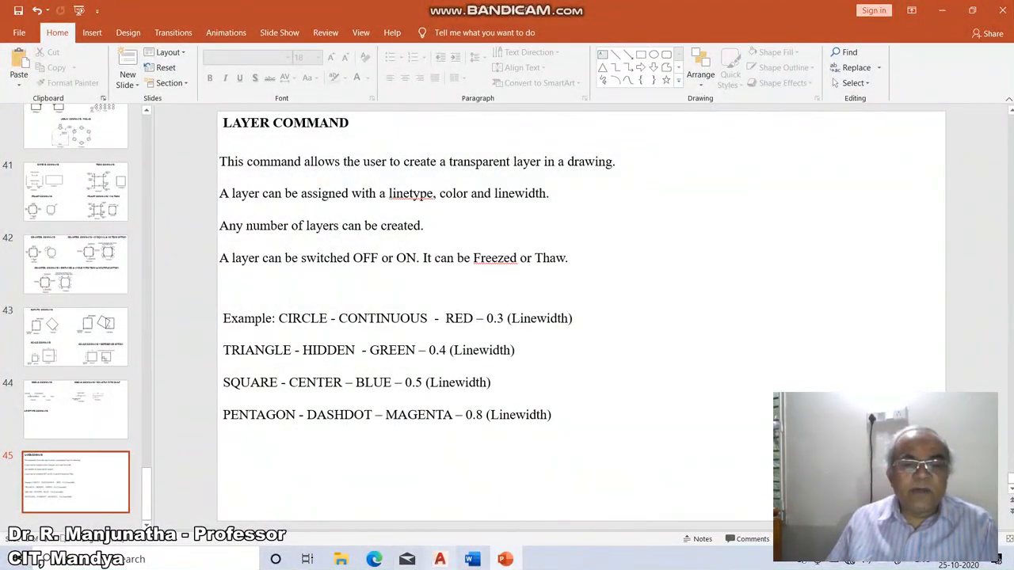
{"action": "left_click", "coordinate": [440, 559]}
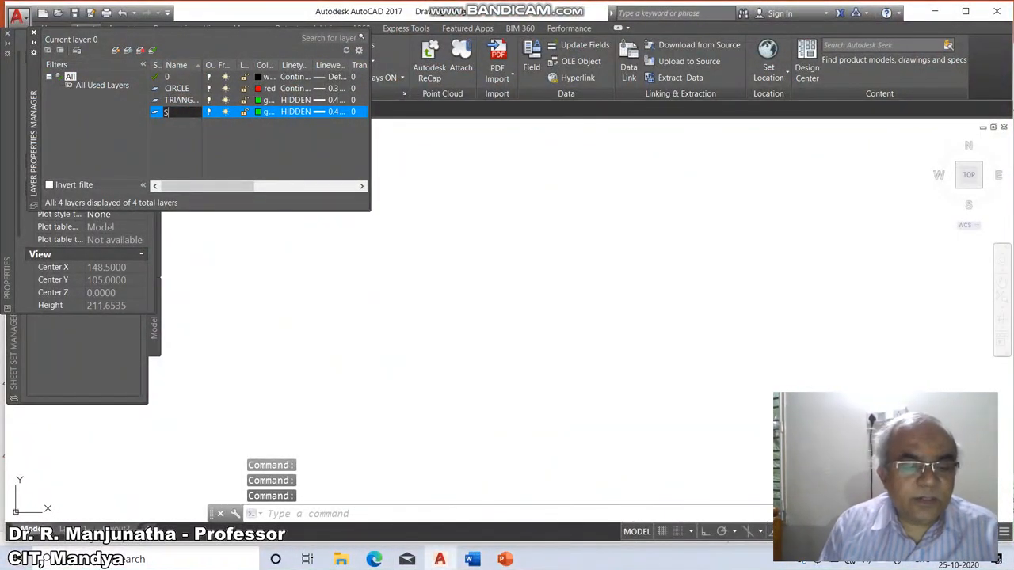
{"action": "type", "text": "RE"}
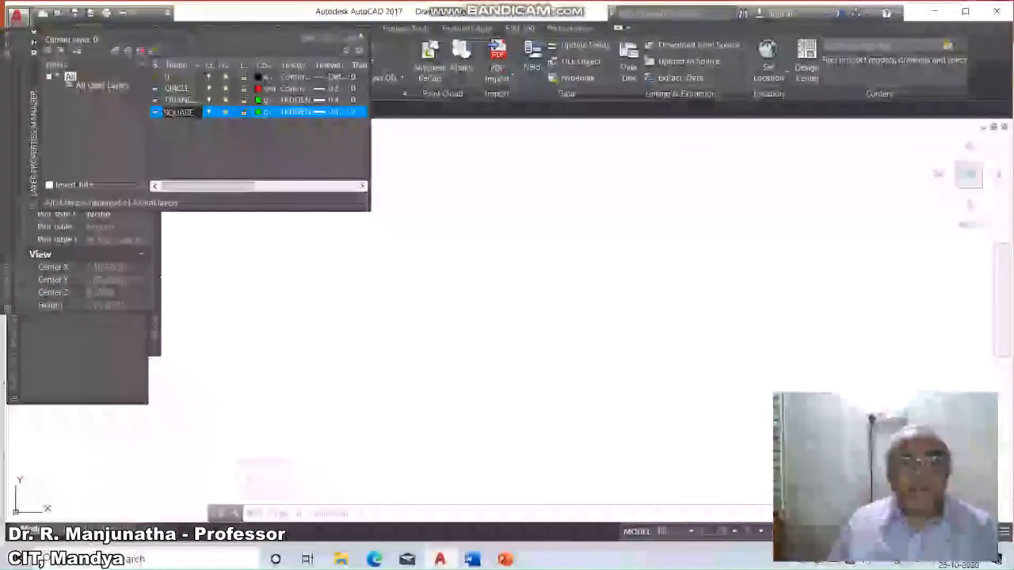
{"action": "left_click", "coordinate": [505, 559]}
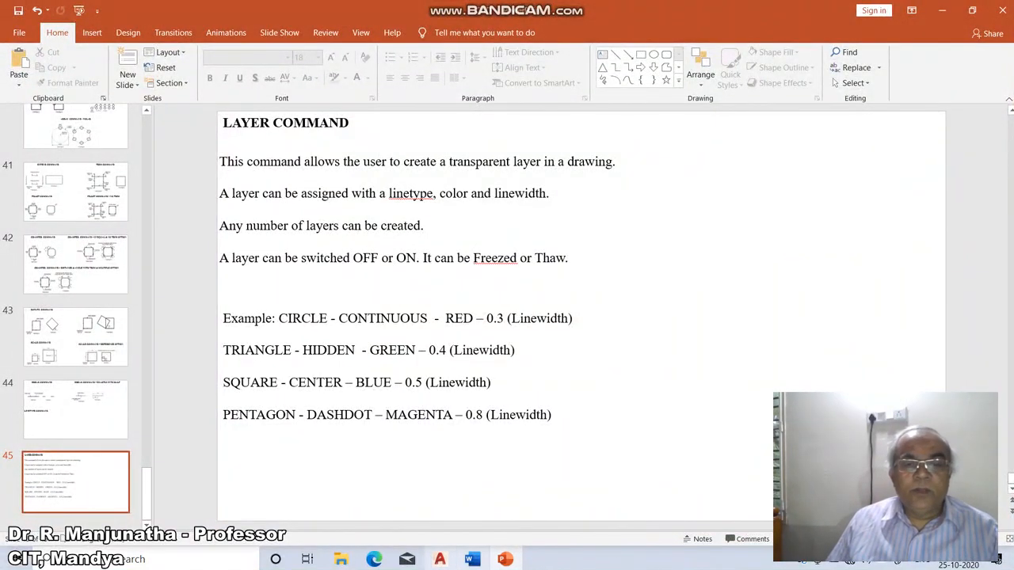
{"action": "left_click", "coordinate": [439, 559]}
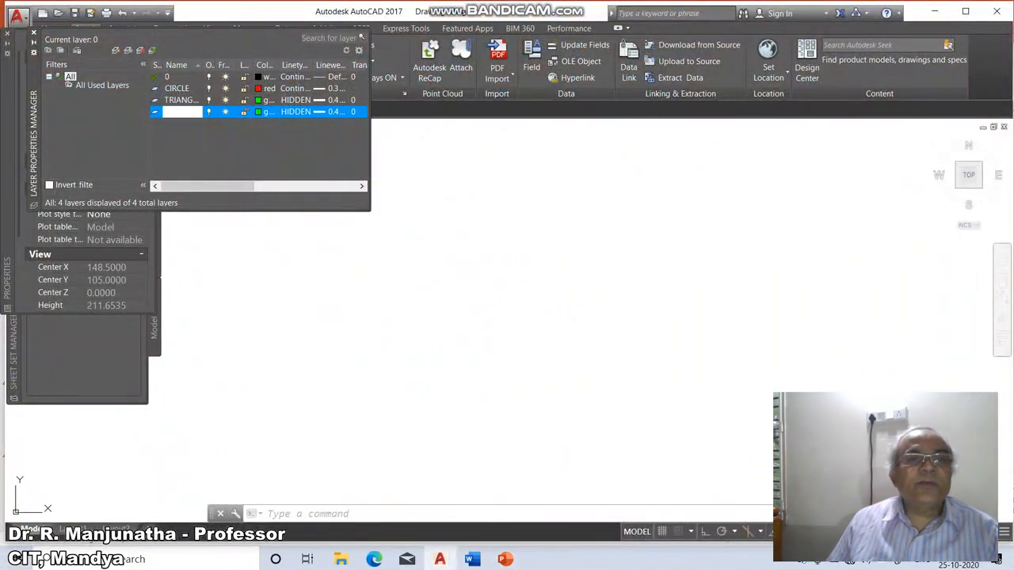
Set the SQUARE layer's colour to blue.
{"action": "left_click", "coordinate": [259, 112]}
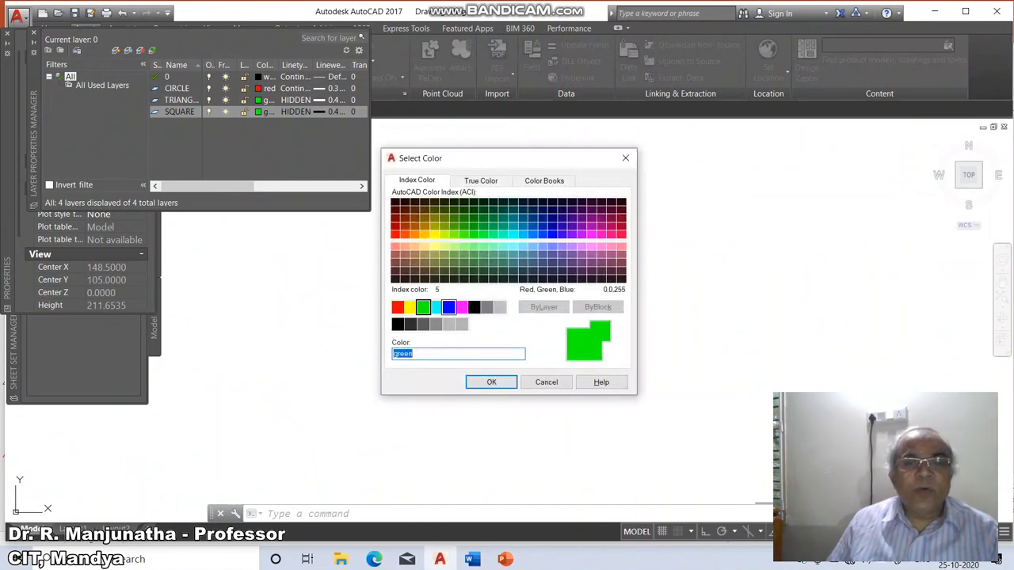
{"action": "left_click", "coordinate": [448, 306]}
{"action": "left_click", "coordinate": [488, 381]}
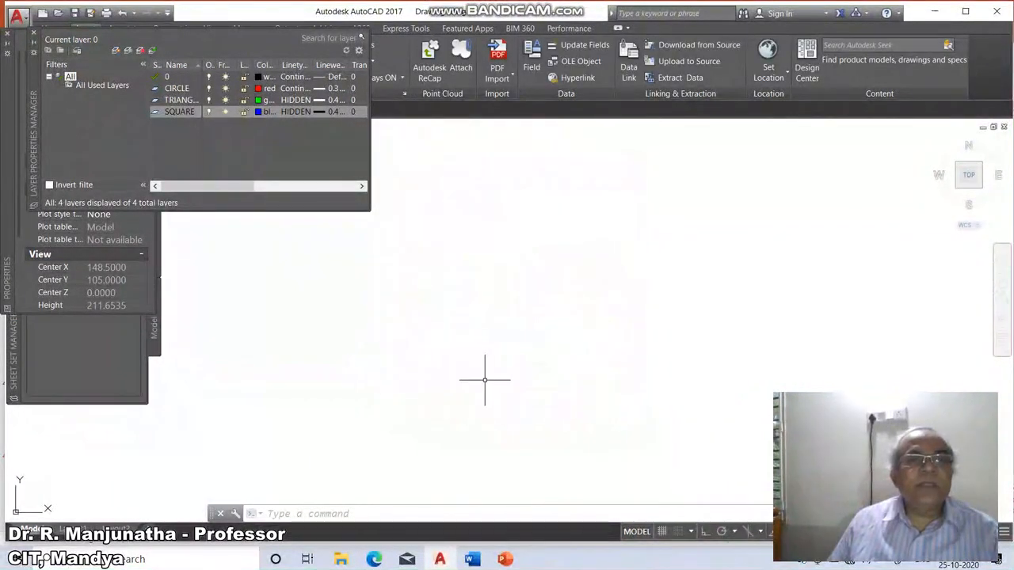
Set the SQUARE layer's linetype to CENTER.
{"action": "left_click", "coordinate": [504, 559]}
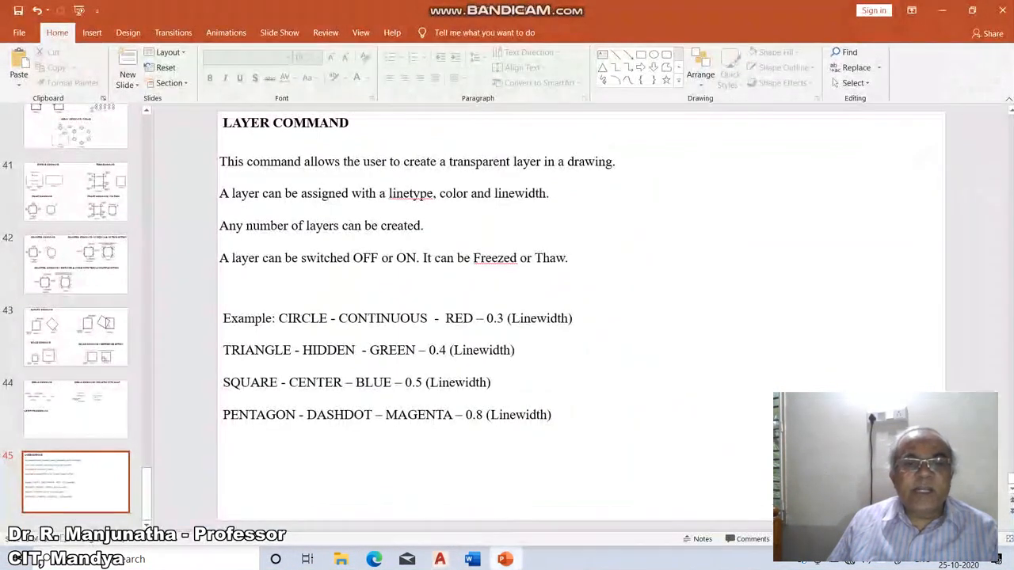
{"action": "left_click", "coordinate": [439, 559]}
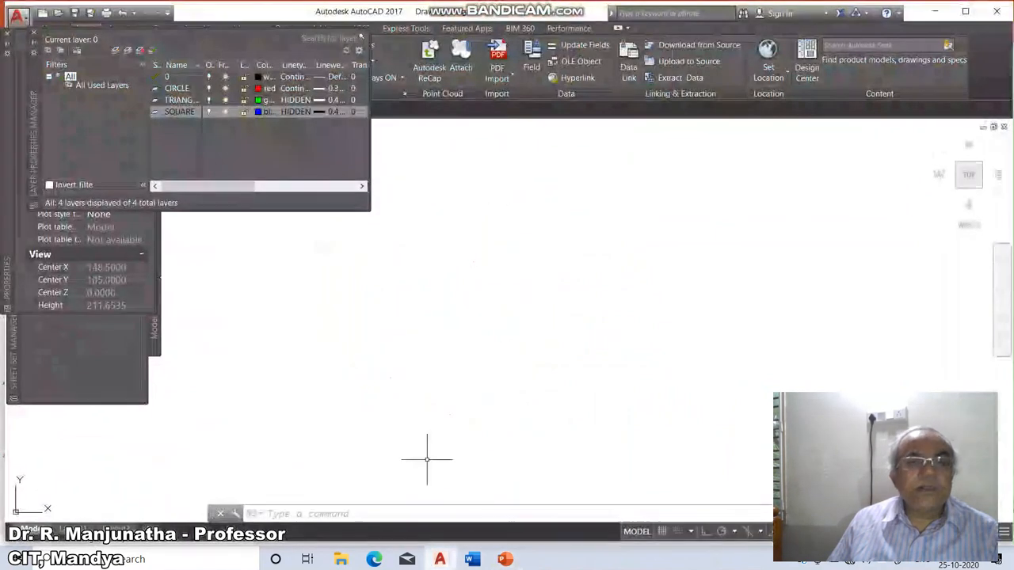
{"action": "left_click", "coordinate": [295, 111]}
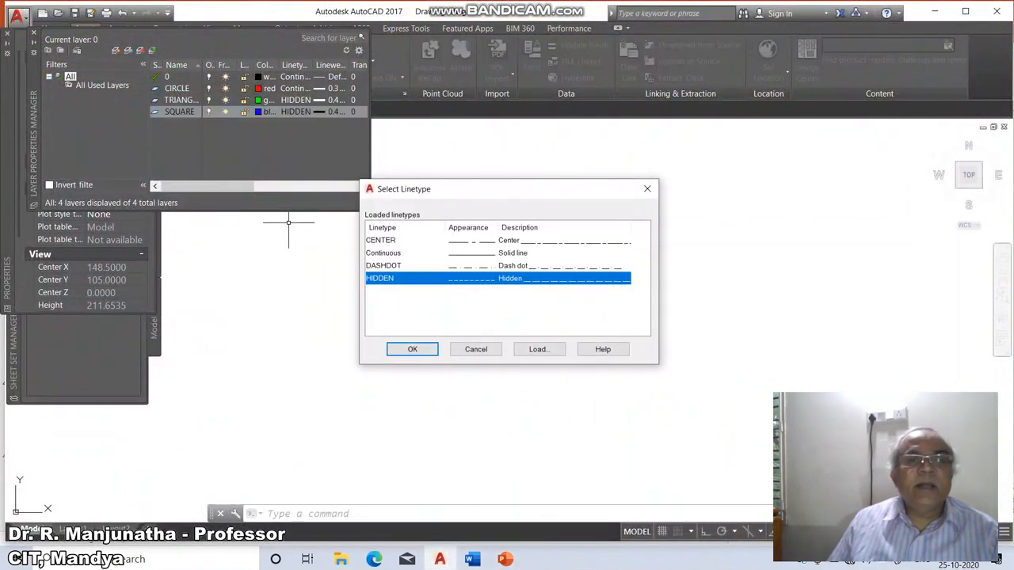
{"action": "left_click", "coordinate": [381, 240]}
{"action": "left_click", "coordinate": [413, 349]}
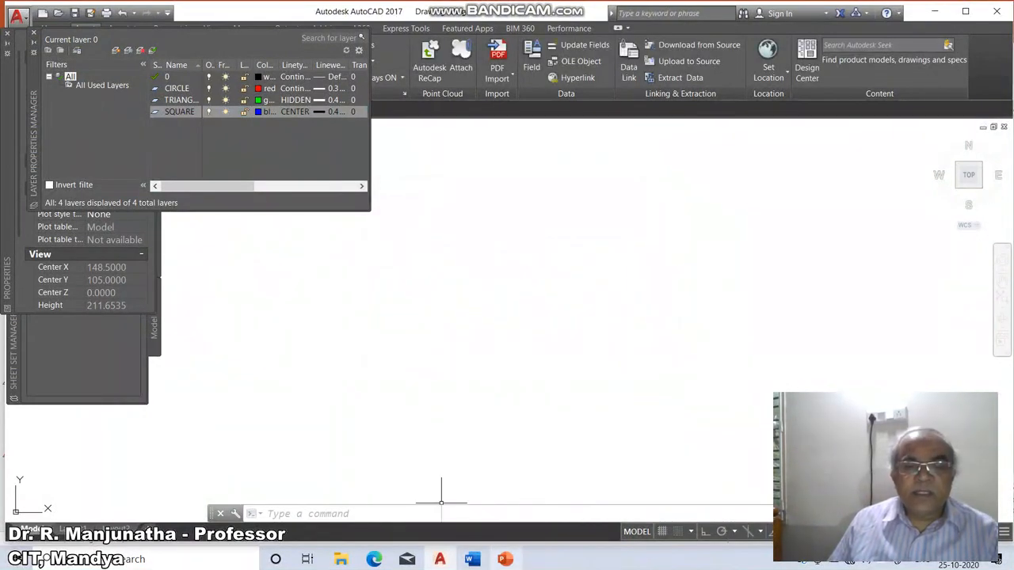
{"action": "left_click", "coordinate": [504, 559]}
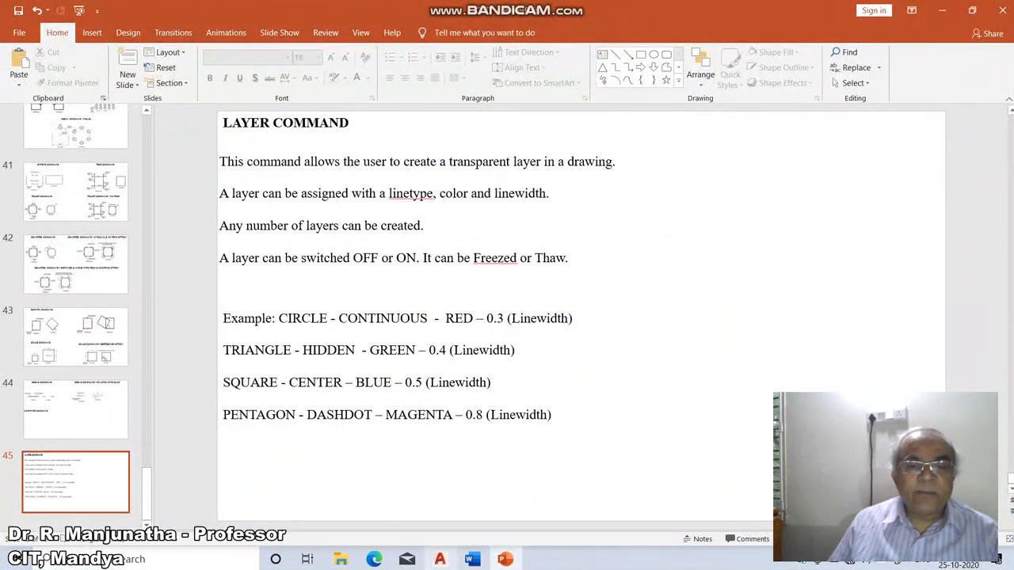
Set the SQUARE layer's lineweight to 0.50 mm.
{"action": "left_click", "coordinate": [440, 559]}
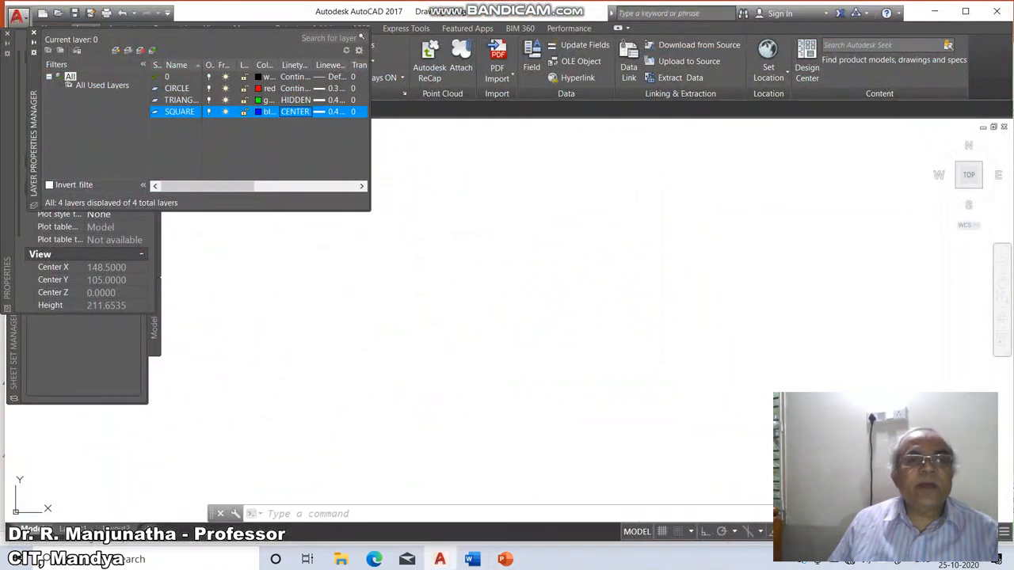
{"action": "left_click", "coordinate": [328, 112]}
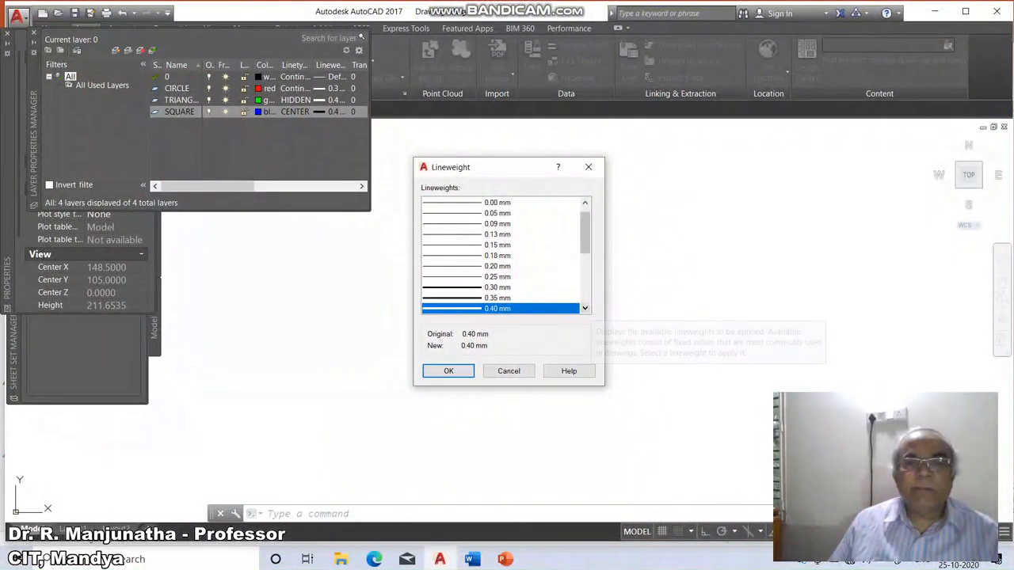
{"action": "left_click", "coordinate": [585, 308]}
{"action": "left_click", "coordinate": [585, 308]}
{"action": "left_click", "coordinate": [585, 308]}
{"action": "left_click", "coordinate": [491, 287]}
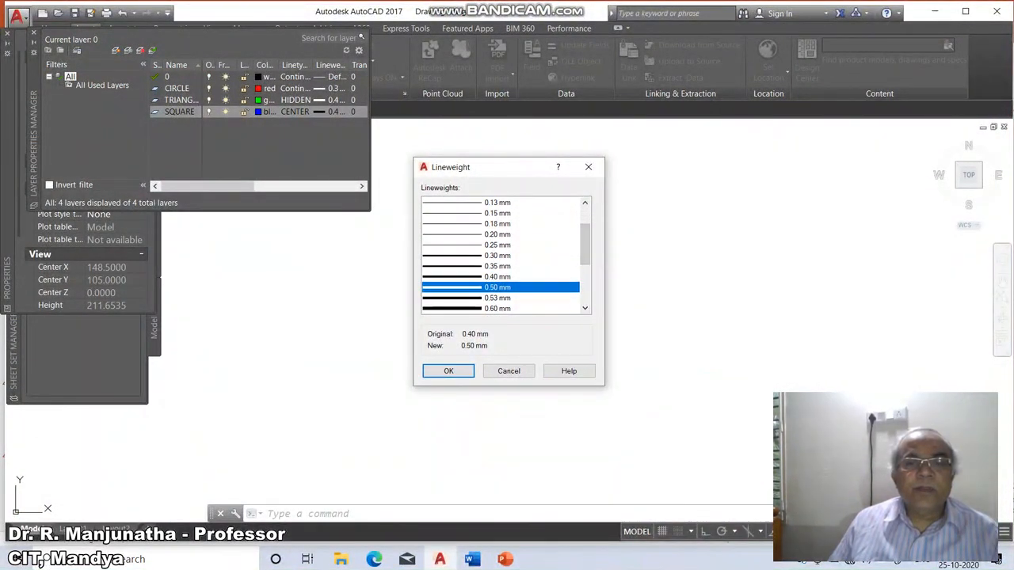
{"action": "left_click", "coordinate": [448, 370]}
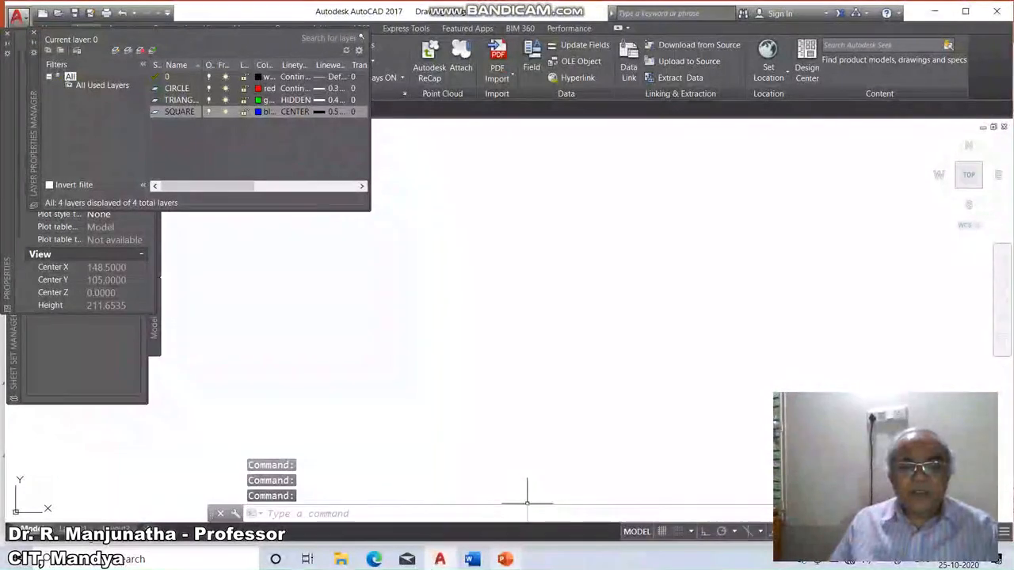
Check the Layer Command slide, then create a new layer named PENTAGON.
{"action": "key", "text": "alt+Tab"}
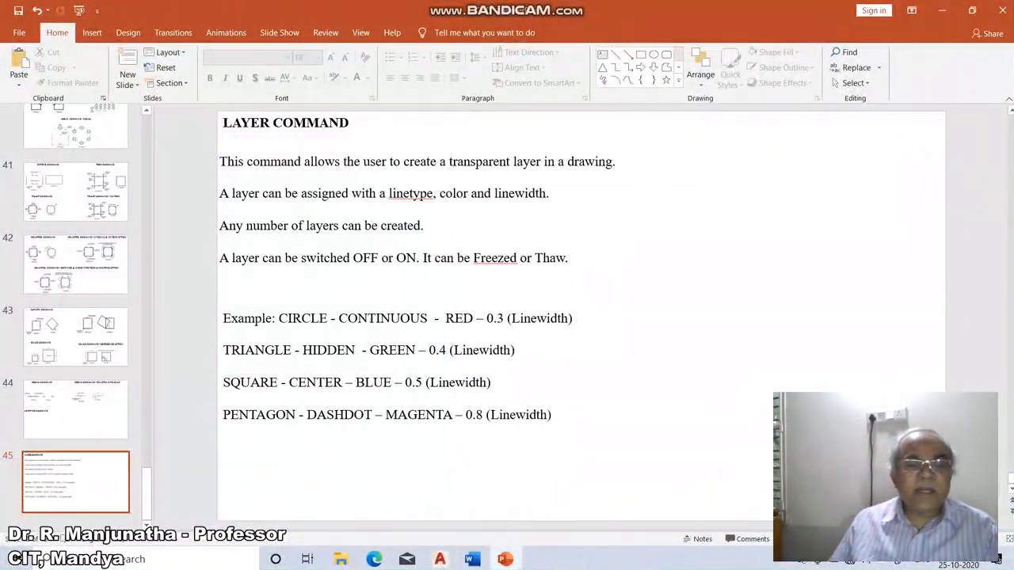
{"action": "key", "text": "alt+Tab"}
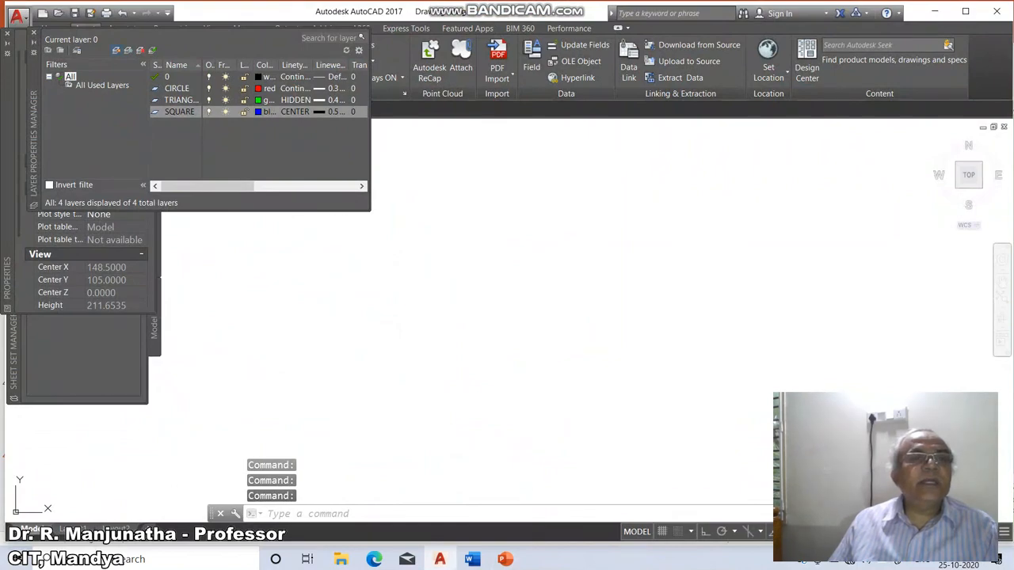
{"action": "left_click", "coordinate": [116, 50]}
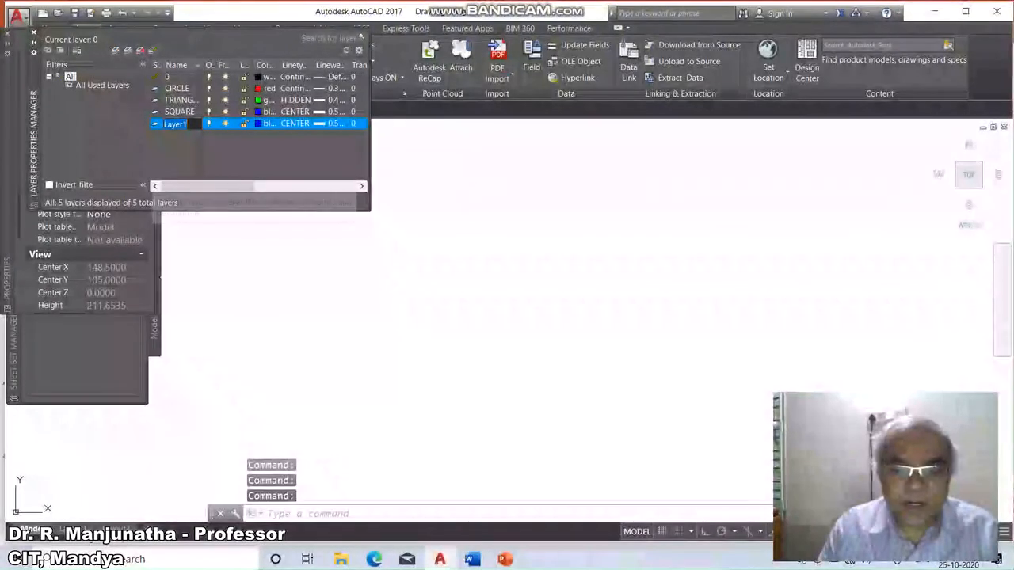
{"action": "type", "text": "PENTAG"}
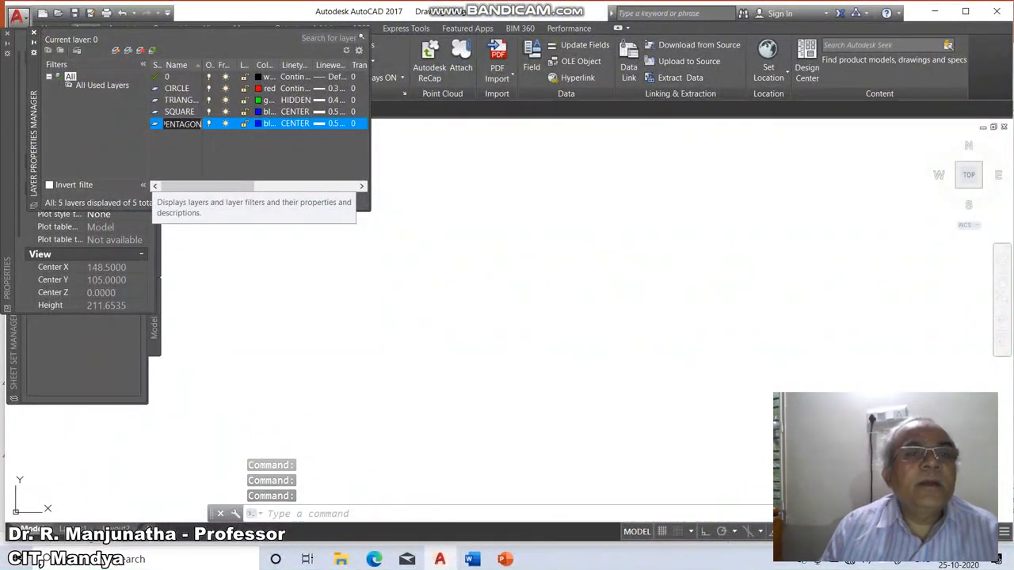
{"action": "type", "text": "ON"}
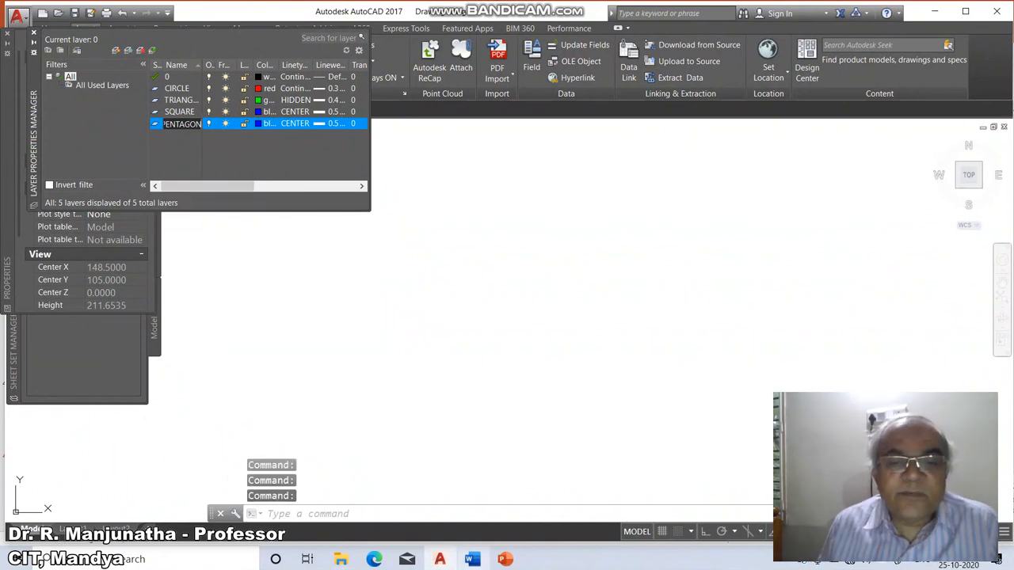
Check the slide again and set the PENTAGON layer's colour to magenta.
{"action": "left_click", "coordinate": [505, 559]}
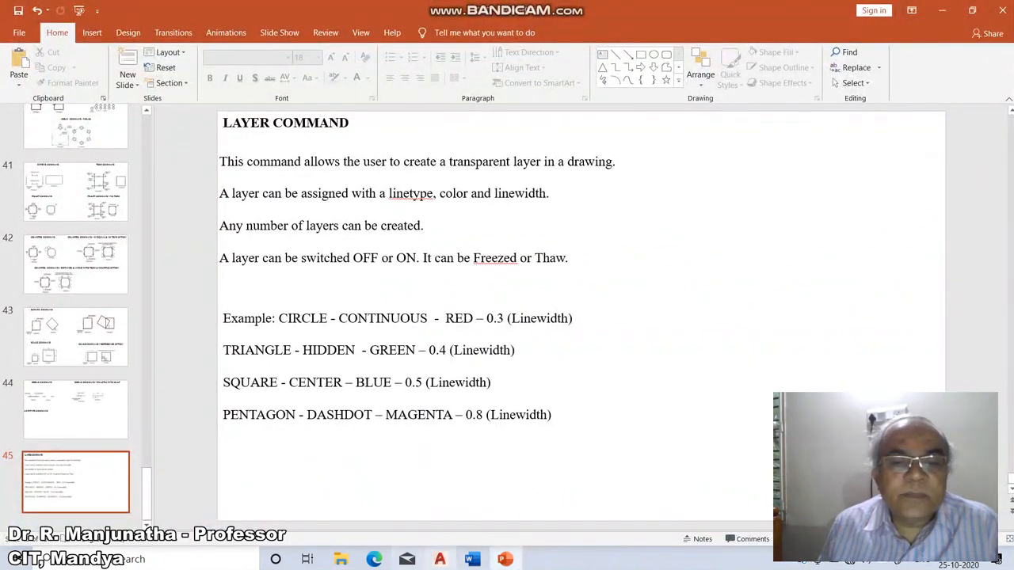
{"action": "left_click", "coordinate": [440, 559]}
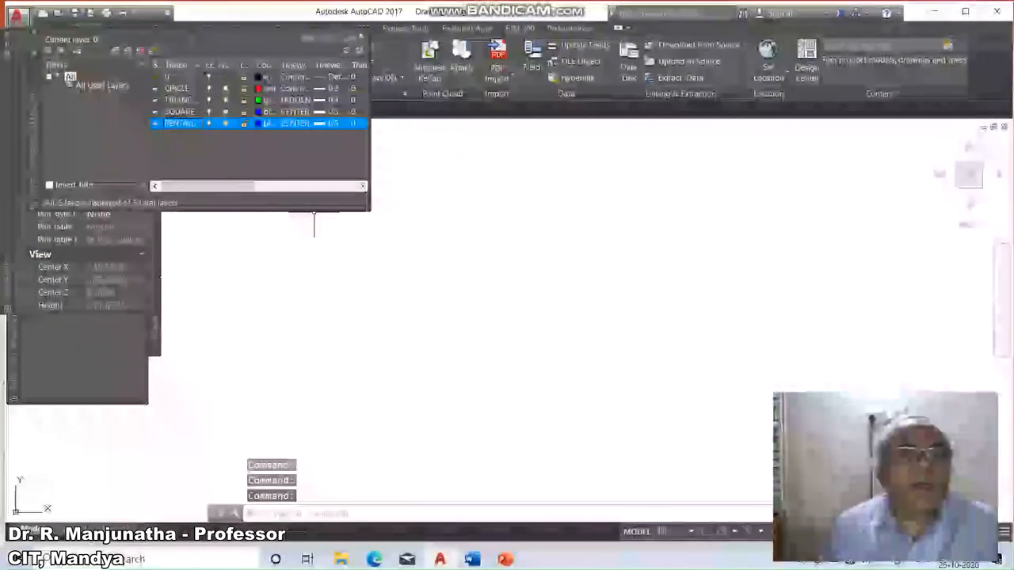
{"action": "left_click", "coordinate": [267, 124]}
{"action": "left_click", "coordinate": [461, 307]}
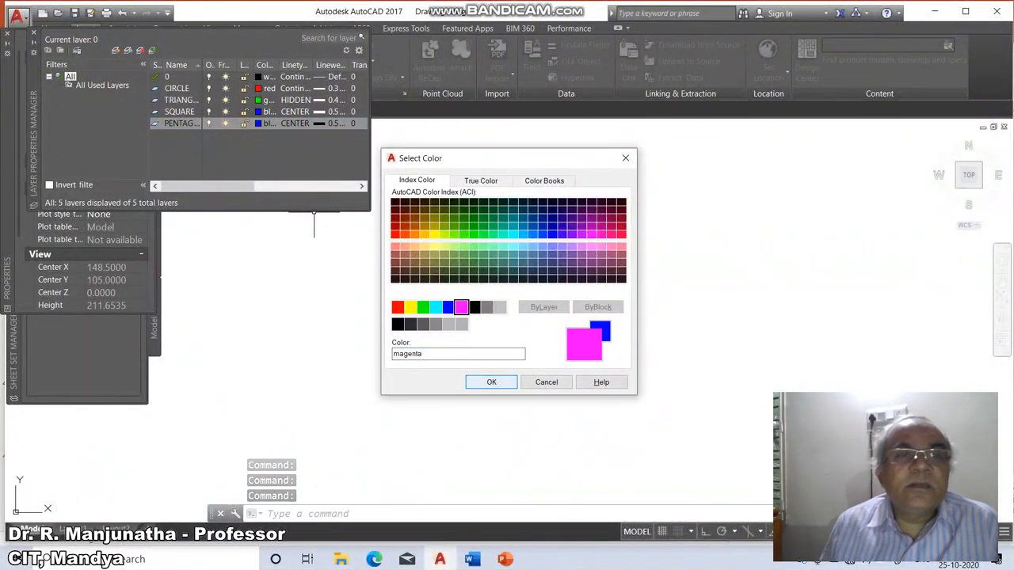
{"action": "left_click", "coordinate": [491, 382]}
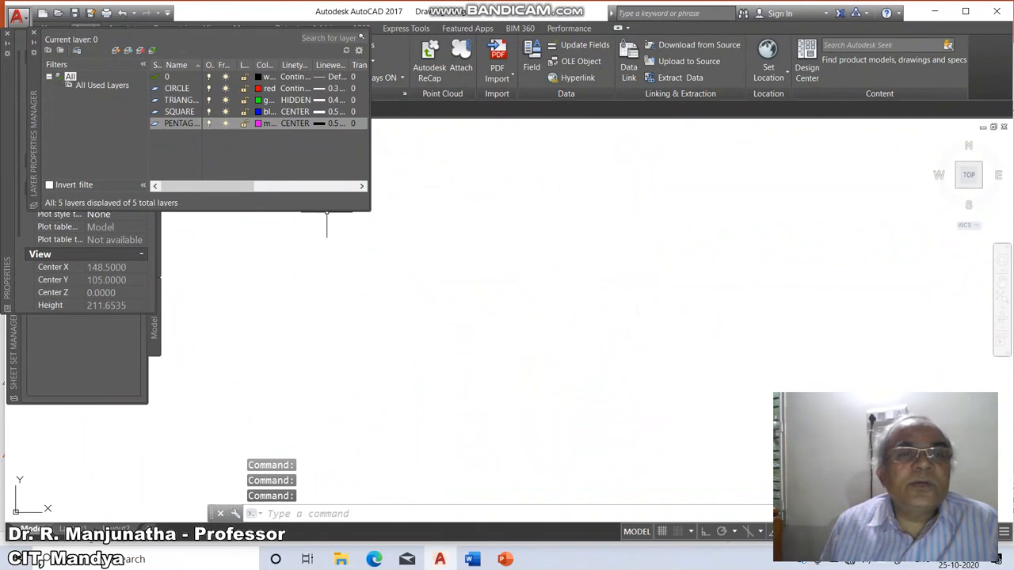
Set the PENTAGON layer's linetype to DASHDOT.
{"action": "left_click", "coordinate": [295, 124]}
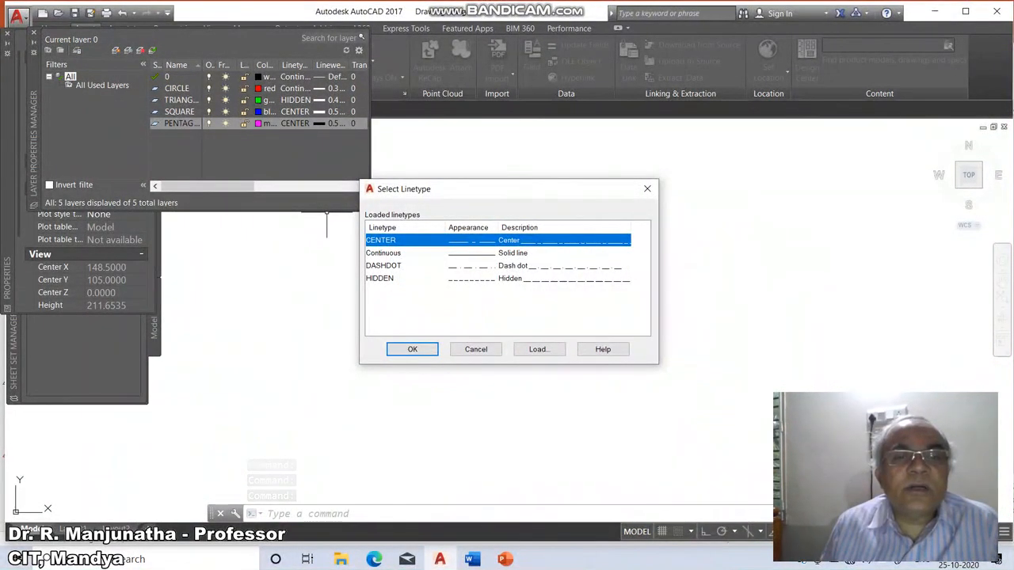
{"action": "left_click", "coordinate": [384, 266]}
{"action": "left_click", "coordinate": [411, 349]}
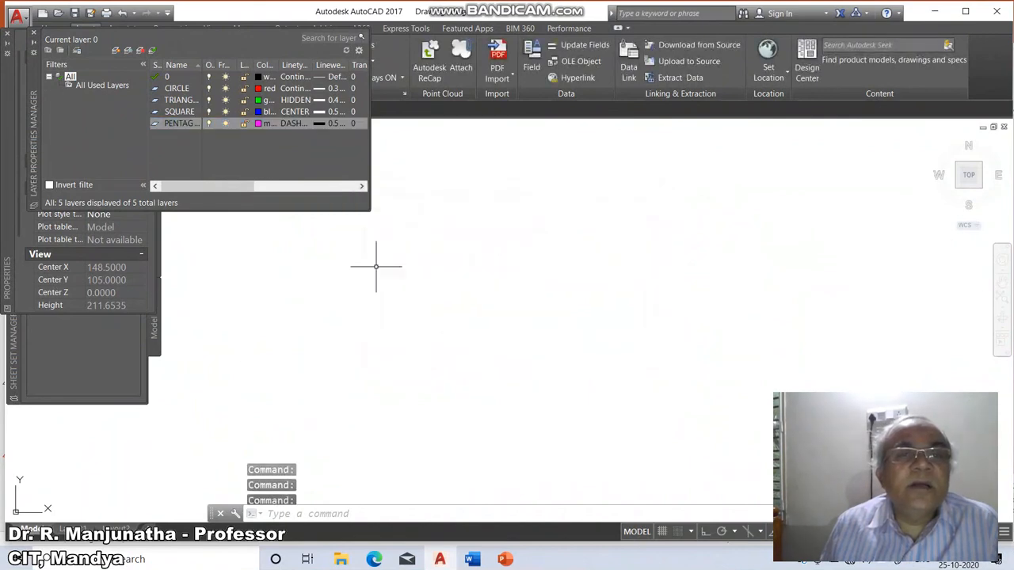
Set the PENTAGON layer's lineweight to 0.80 mm.
{"action": "left_click", "coordinate": [329, 124]}
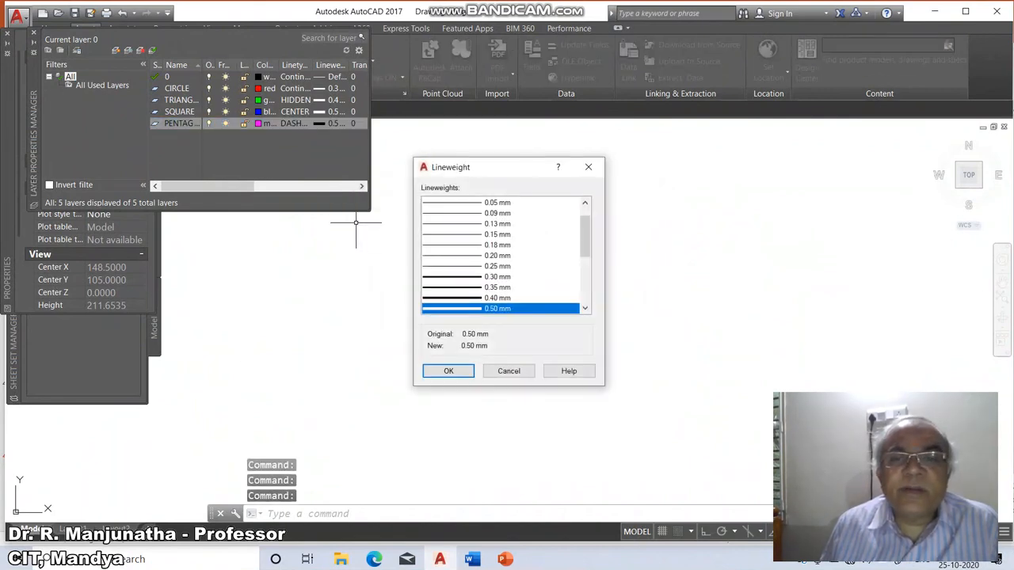
{"action": "left_click", "coordinate": [584, 308]}
{"action": "left_click", "coordinate": [584, 308]}
{"action": "left_click", "coordinate": [585, 308]}
{"action": "left_click", "coordinate": [584, 308]}
{"action": "left_click", "coordinate": [584, 308]}
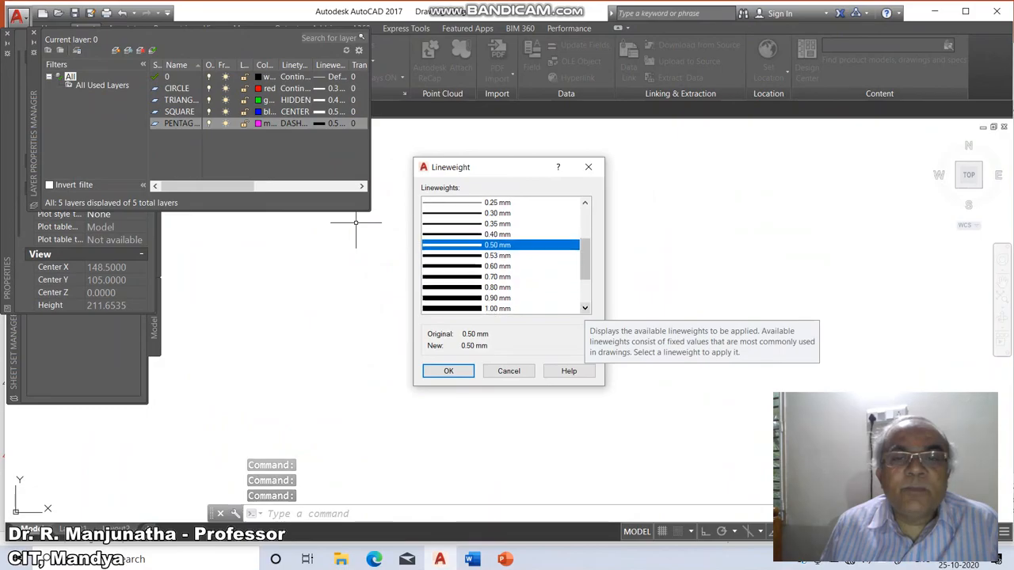
{"action": "left_click", "coordinate": [497, 287]}
{"action": "key", "text": "Return"}
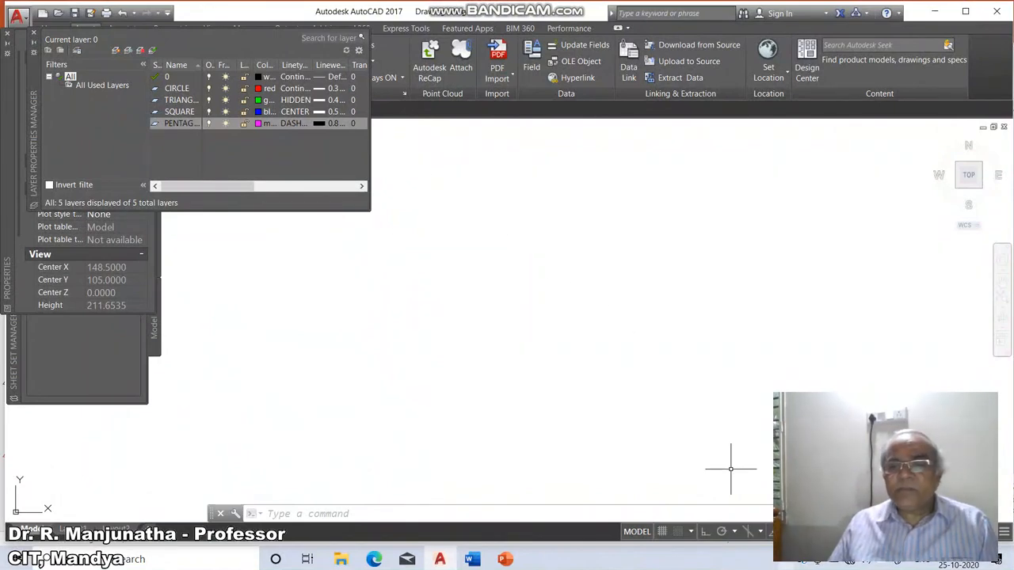
{"action": "left_click", "coordinate": [785, 559]}
{"action": "left_click", "coordinate": [759, 532]}
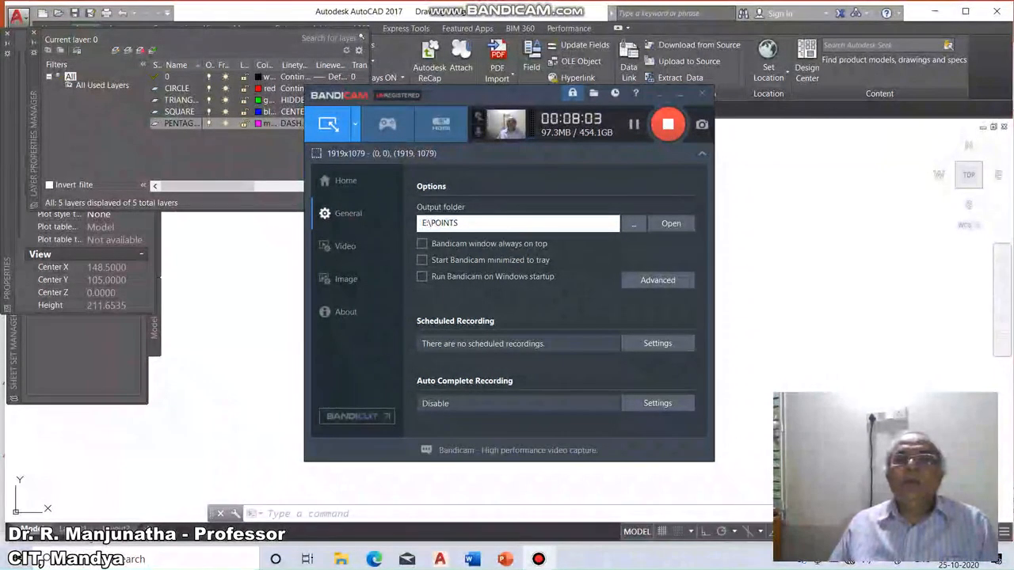
{"action": "left_click", "coordinate": [658, 93]}
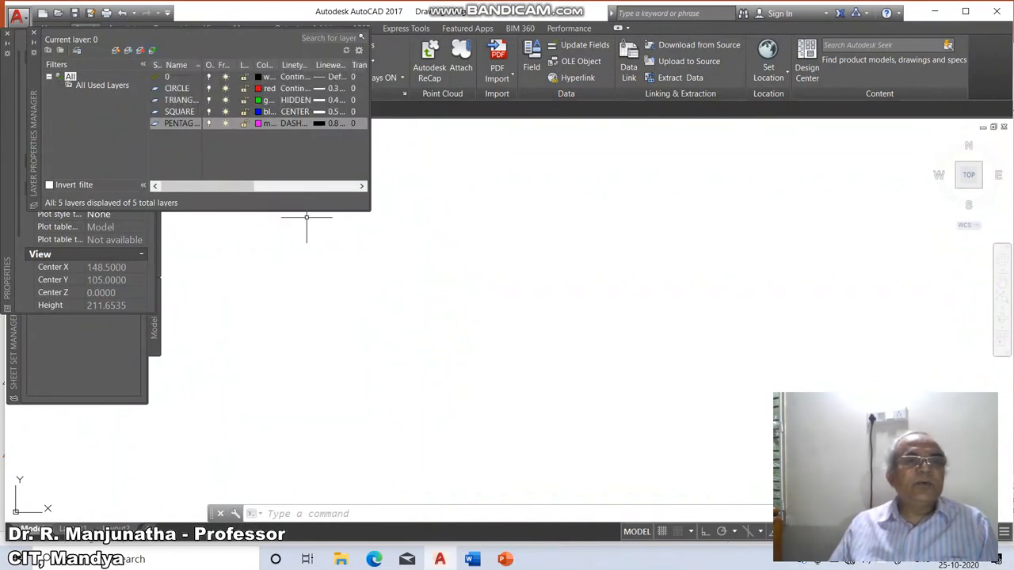
Make CIRCLE the current layer and draw a circle in the drawing area with the Circle command.
{"action": "left_click", "coordinate": [177, 89]}
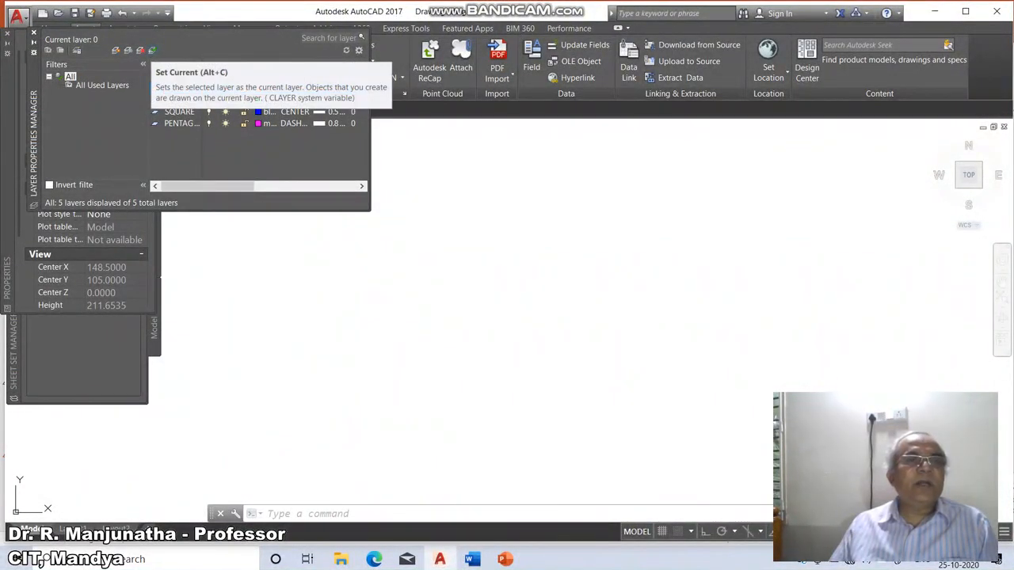
{"action": "left_click", "coordinate": [153, 50]}
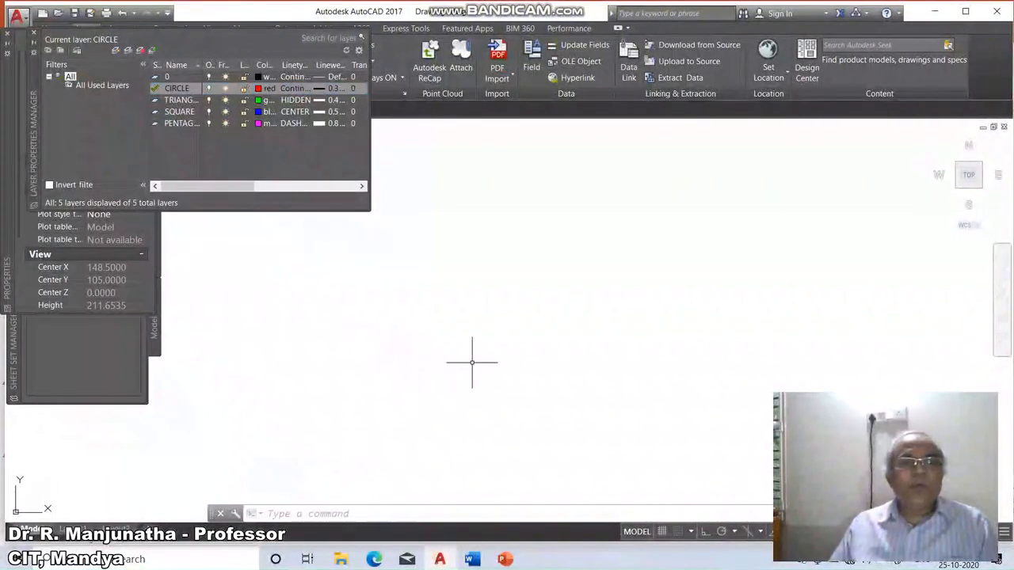
{"action": "type", "text": "c"}
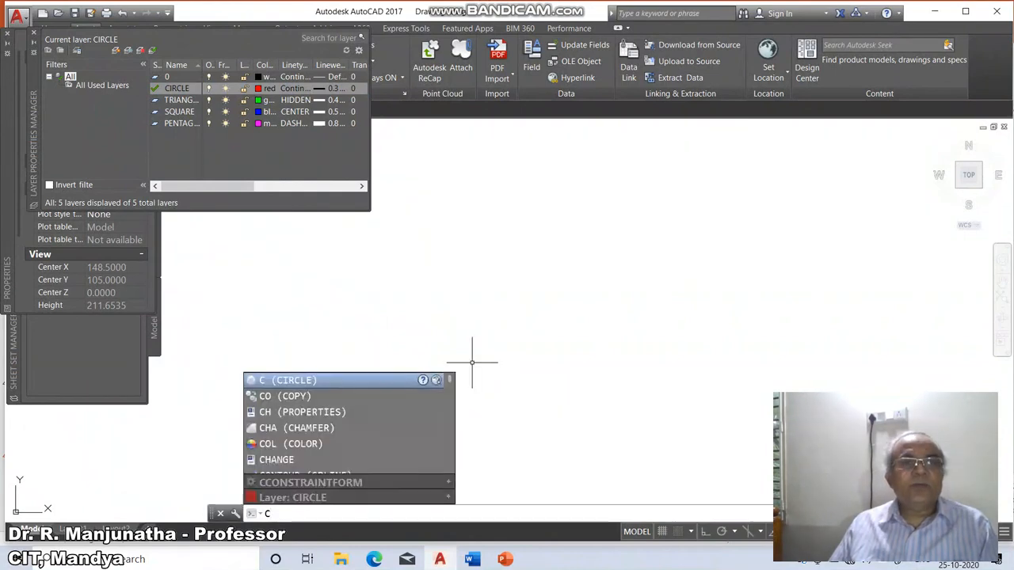
{"action": "key", "text": "Return"}
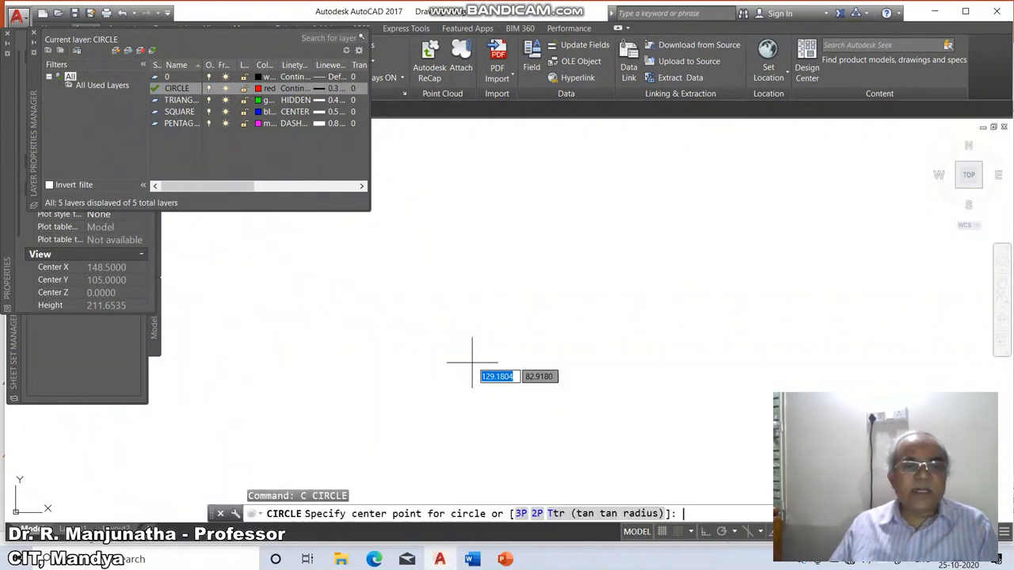
{"action": "left_click", "coordinate": [447, 282]}
{"action": "left_click", "coordinate": [420, 310]}
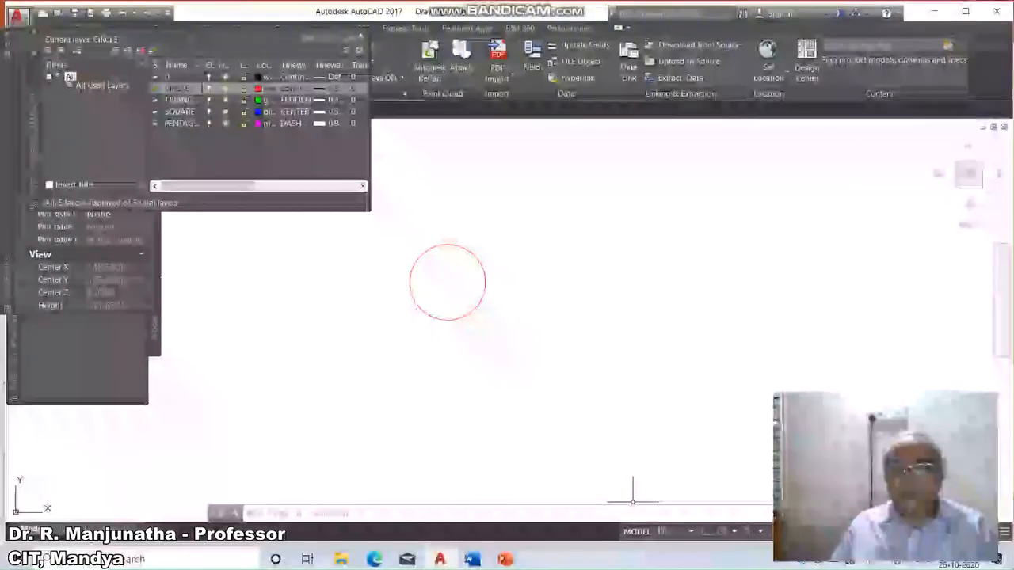
Turn on the lineweight display in the status bar.
{"action": "left_click", "coordinate": [799, 531]}
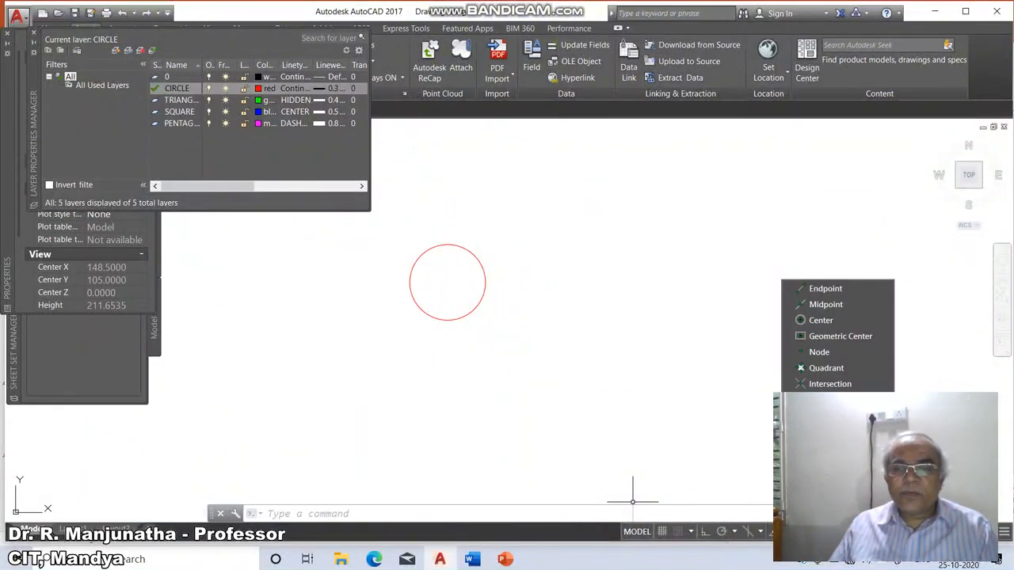
{"action": "left_click", "coordinate": [691, 531]}
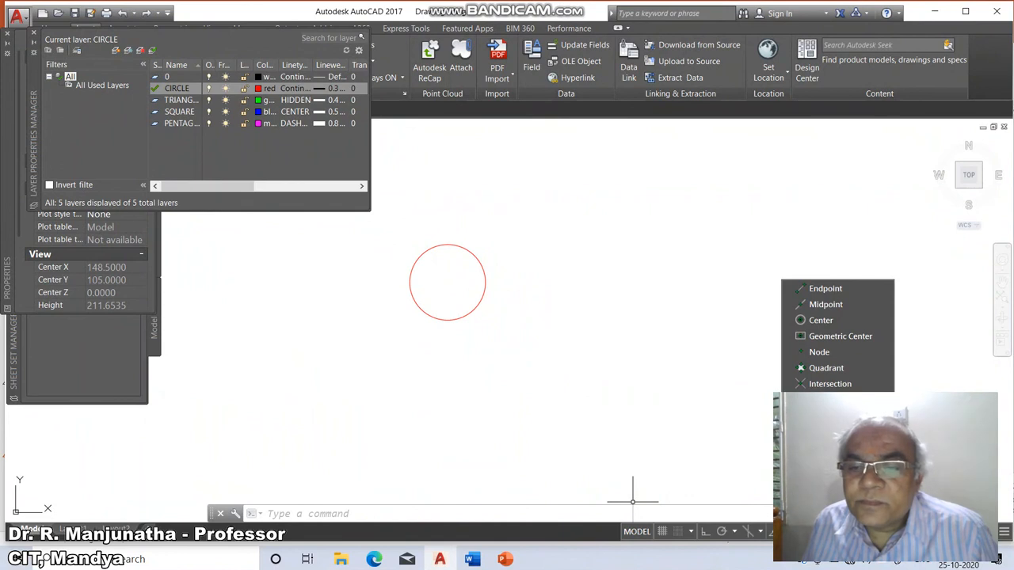
{"action": "left_click", "coordinate": [760, 532]}
{"action": "left_click", "coordinate": [734, 531]}
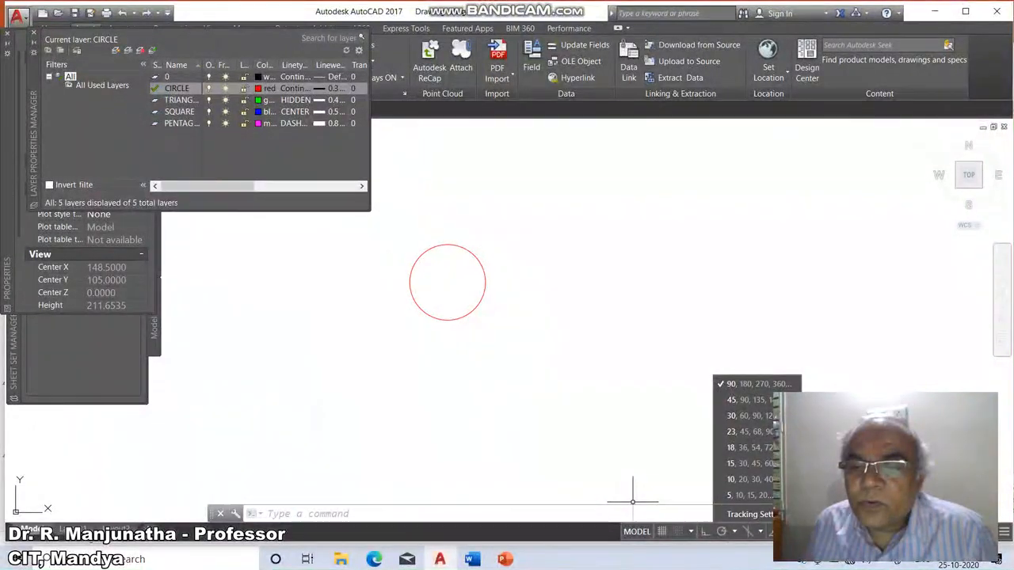
{"action": "left_click", "coordinate": [813, 531]}
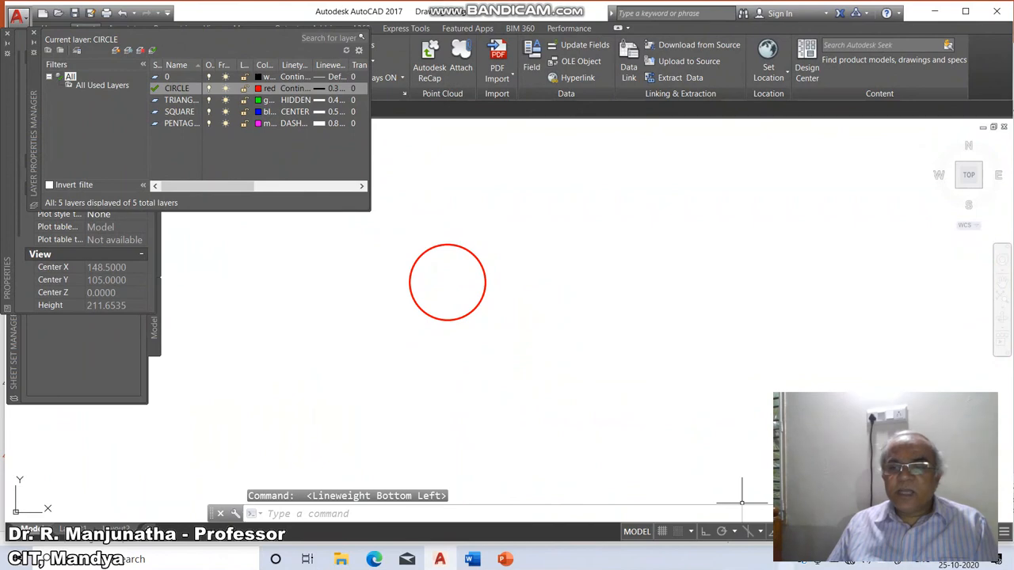
{"action": "left_click", "coordinate": [759, 532]}
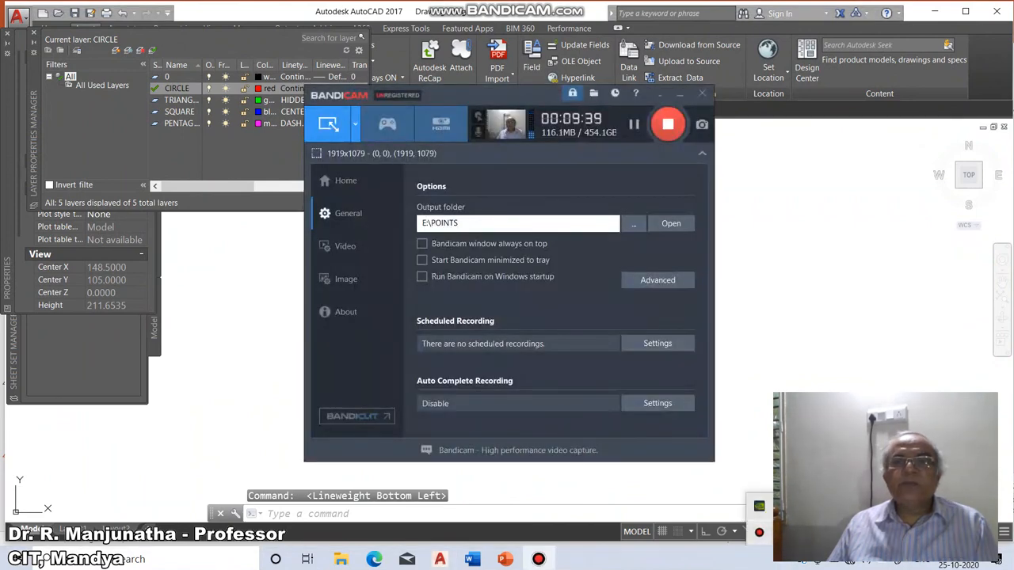
{"action": "left_click", "coordinate": [660, 93]}
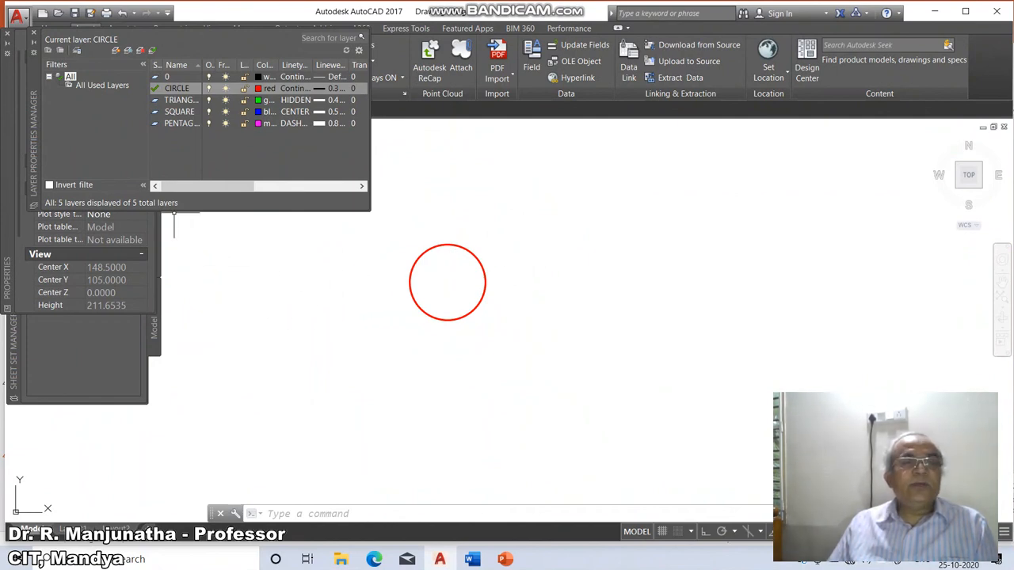
Make TRIANGLE the current layer and draw an inscribed three-sided polygon with a radius of about 25 beside the circle.
{"action": "left_click", "coordinate": [180, 101]}
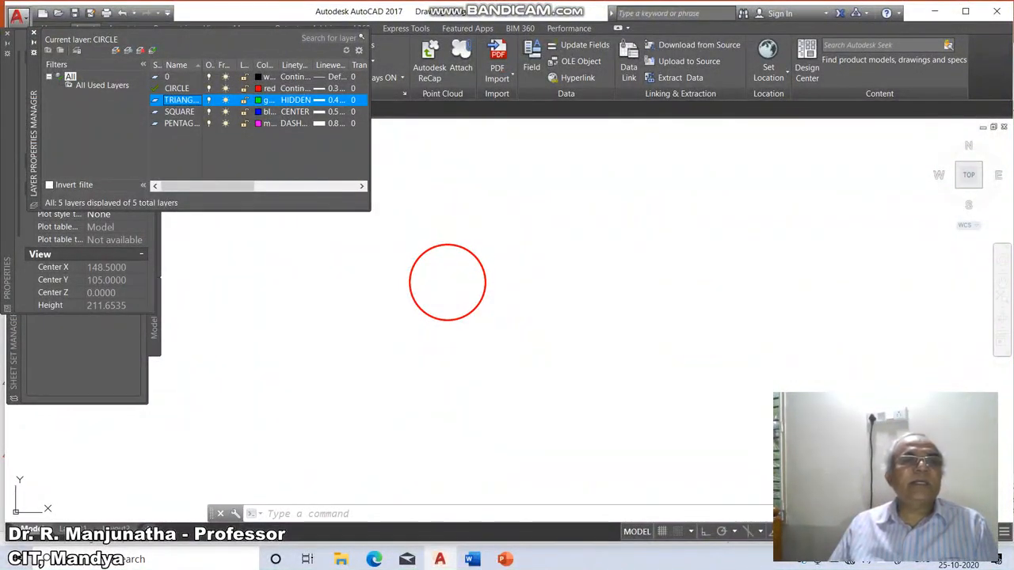
{"action": "left_click", "coordinate": [153, 50]}
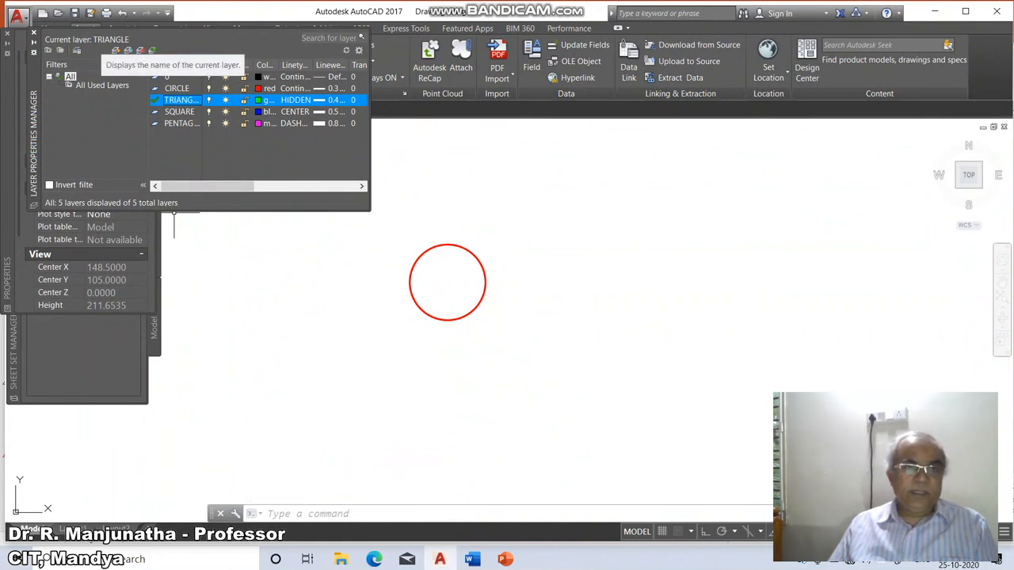
{"action": "type", "text": "POL"}
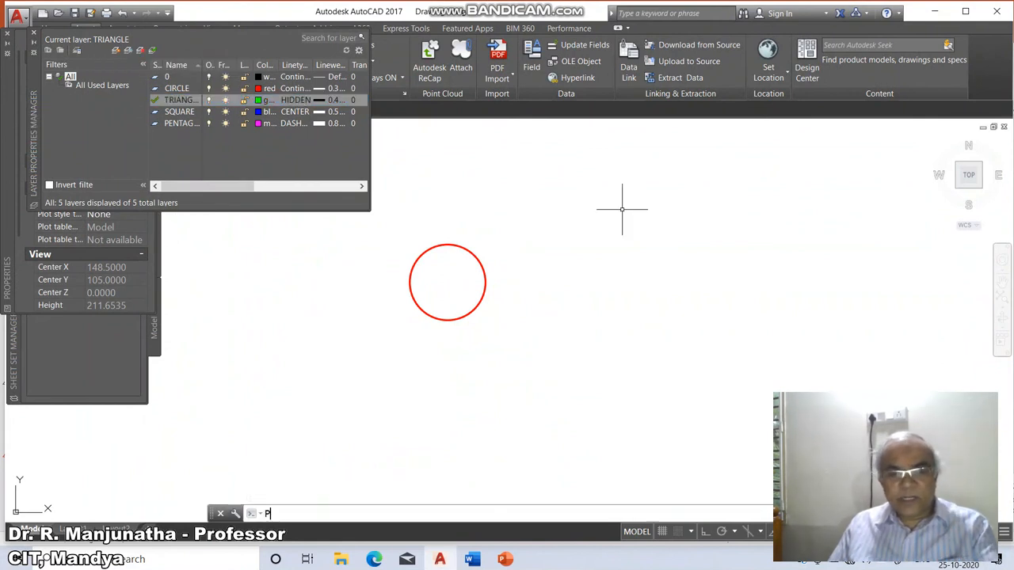
{"action": "key", "text": "Return"}
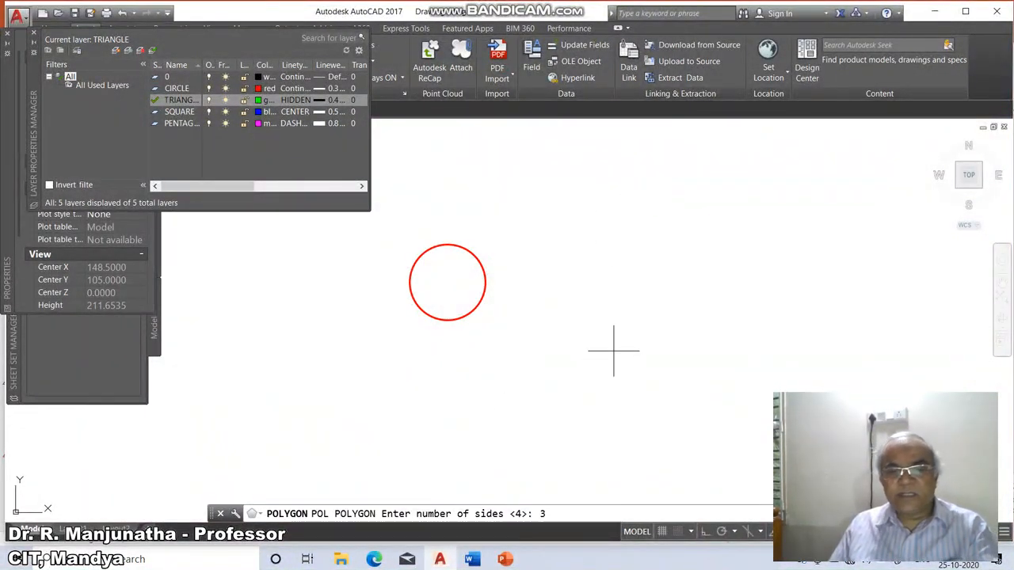
{"action": "type", "text": "3"}
{"action": "key", "text": "Return"}
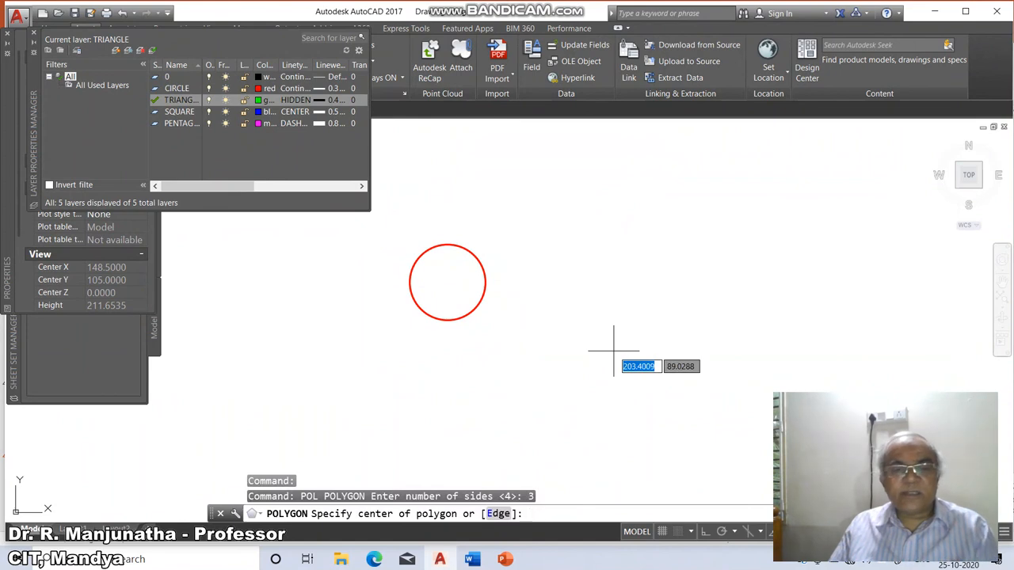
{"action": "left_click", "coordinate": [586, 290]}
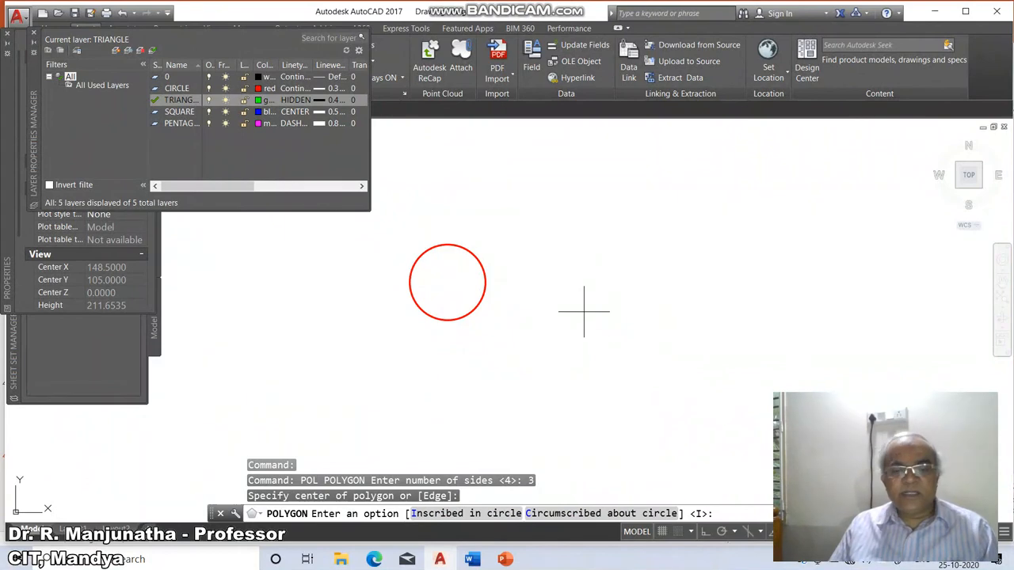
{"action": "key", "text": "Return"}
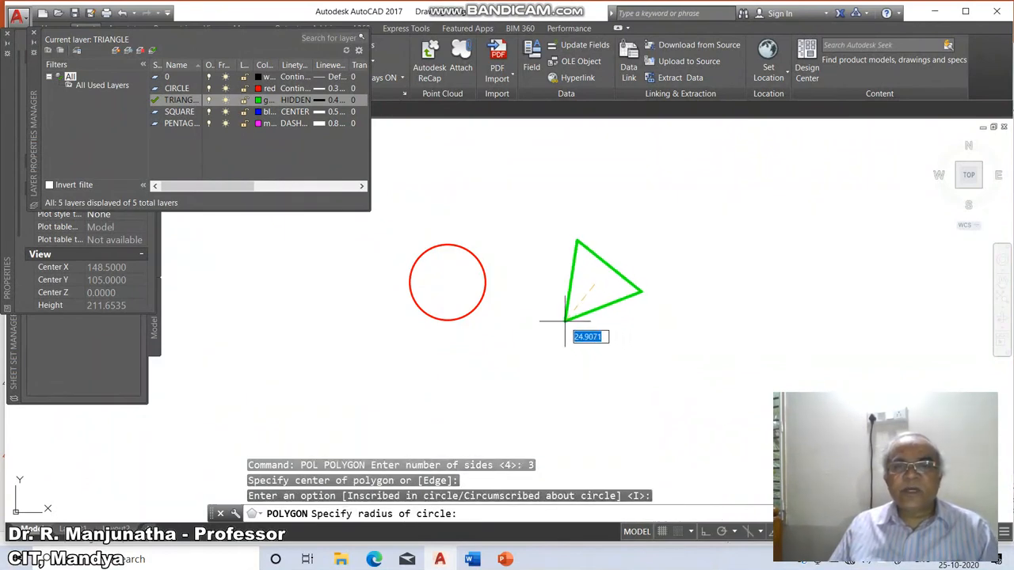
{"action": "left_click", "coordinate": [565, 321]}
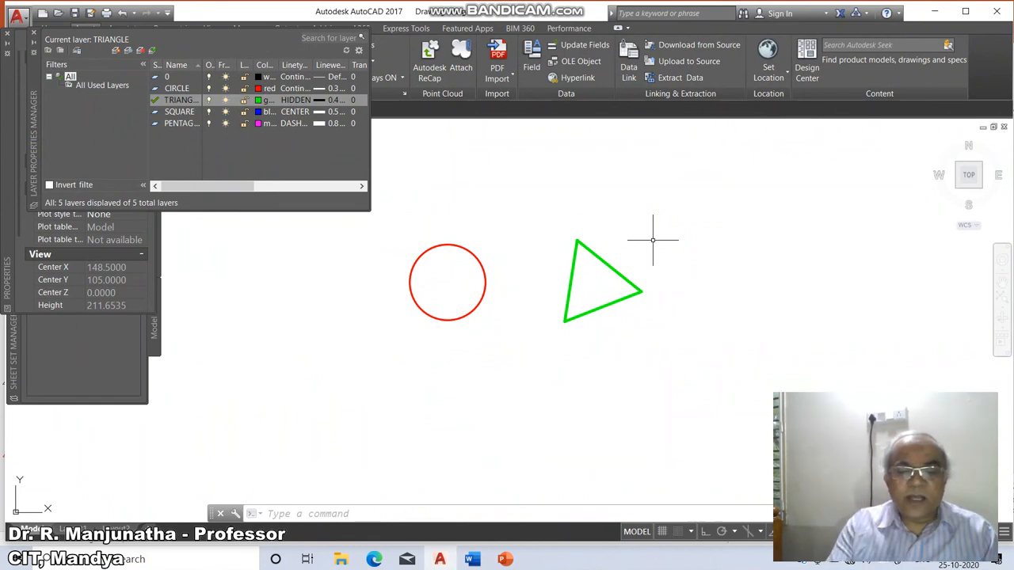
Set the global linetype scale (LTSCALE) to 10.
{"action": "type", "text": "LTSCALE"}
{"action": "key", "text": "Return"}
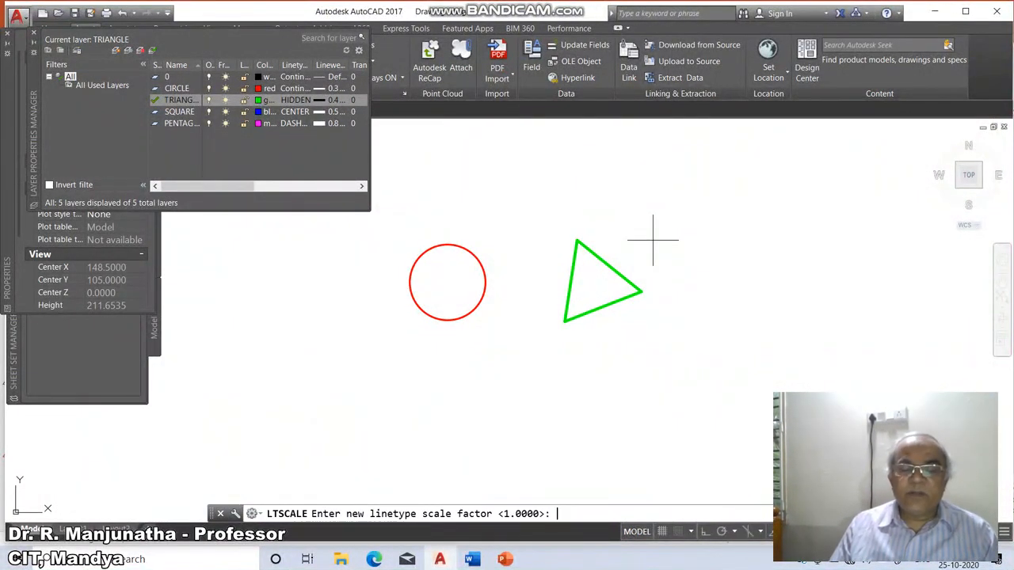
{"action": "type", "text": "10"}
{"action": "key", "text": "Return"}
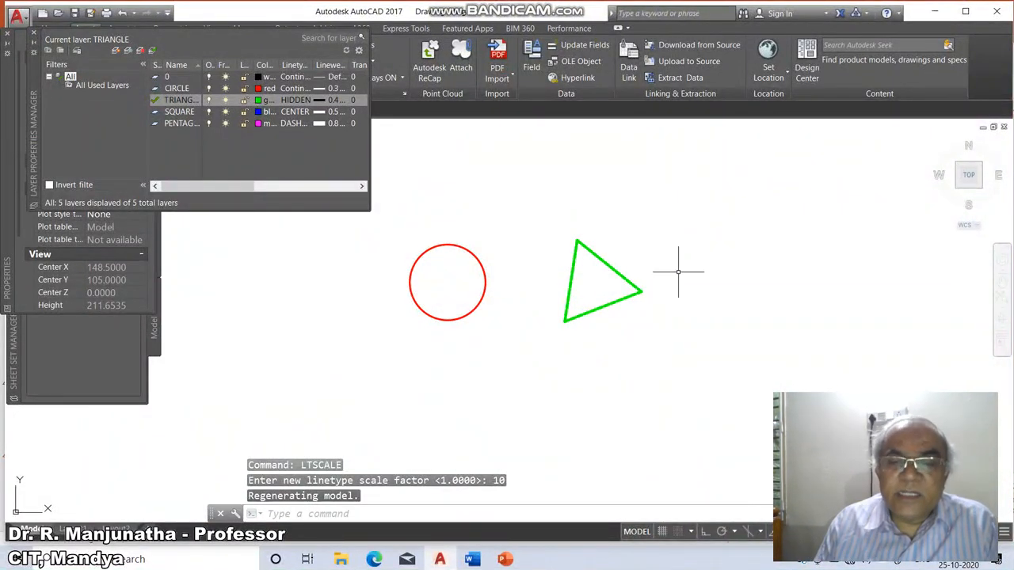
Raise the global linetype scale successively to 20 and 30.
{"action": "key", "text": "Return"}
{"action": "type", "text": "20"}
{"action": "key", "text": "Return"}
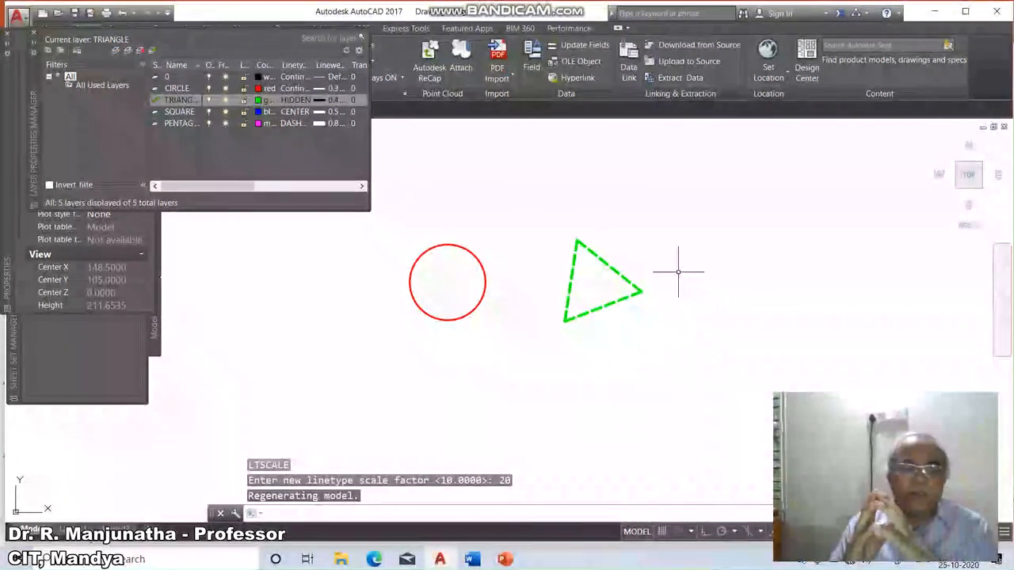
{"action": "key", "text": "Return"}
{"action": "type", "text": "30"}
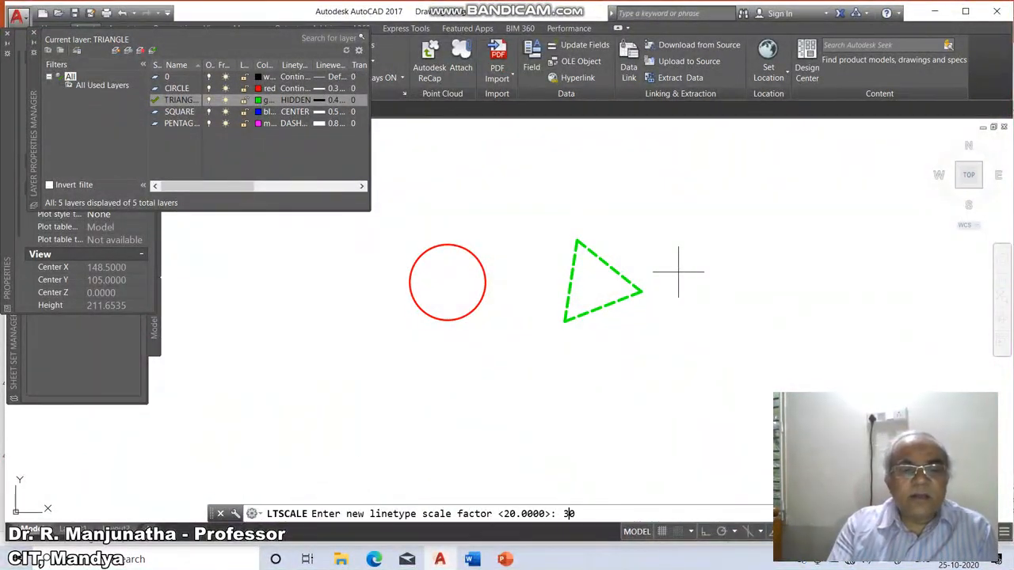
{"action": "key", "text": "Return"}
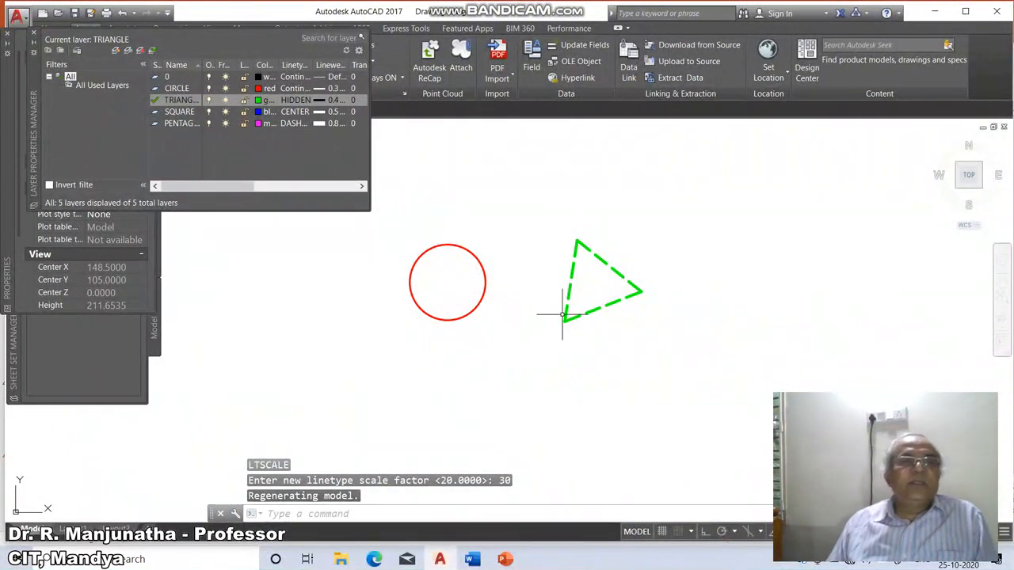
Make SQUARE the current layer and draw an inscribed four-sided polygon with a radius of about 29 right of the triangle.
{"action": "left_click", "coordinate": [179, 111]}
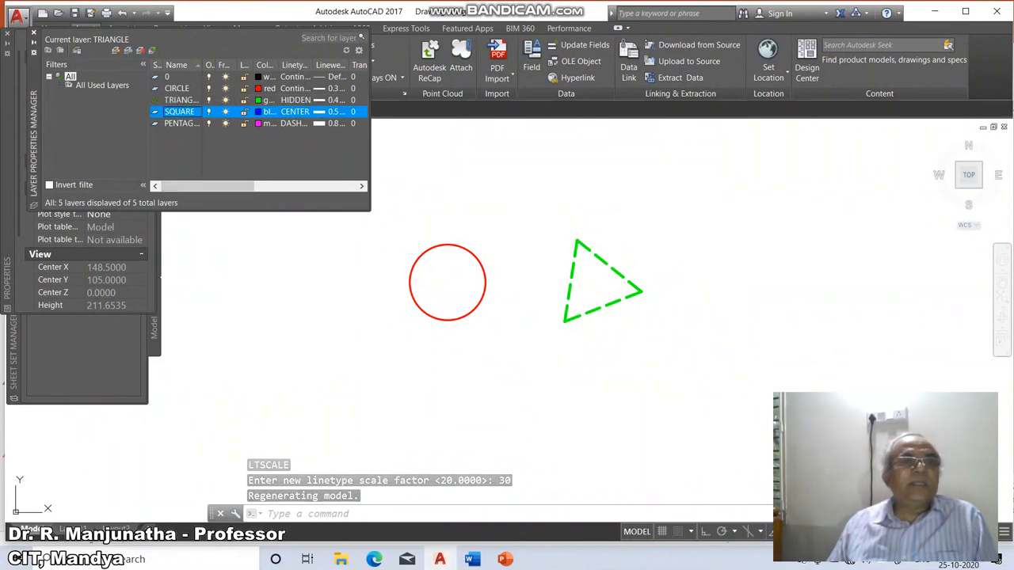
{"action": "left_click", "coordinate": [152, 49]}
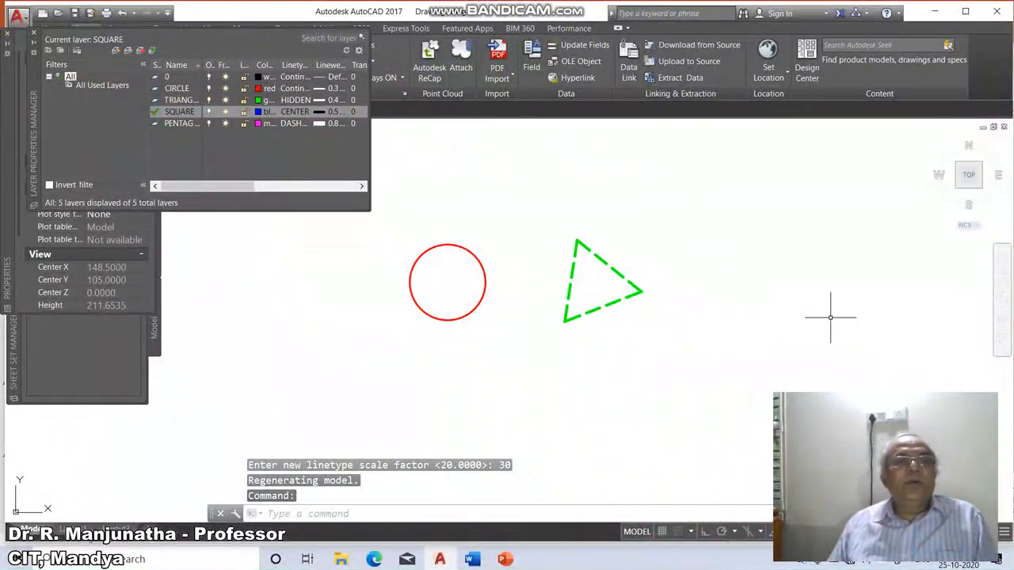
{"action": "type", "text": "pol"}
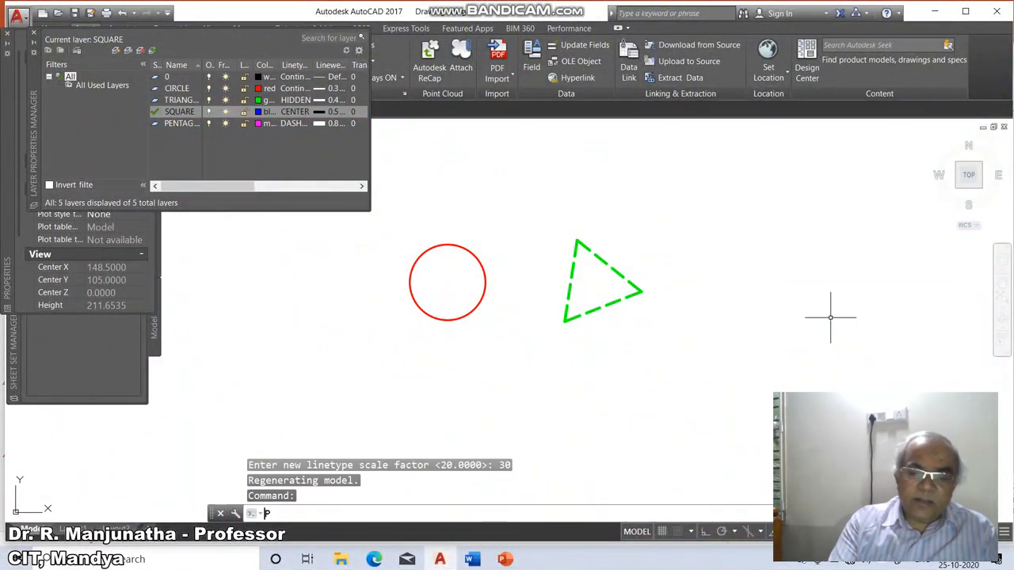
{"action": "key", "text": "Return"}
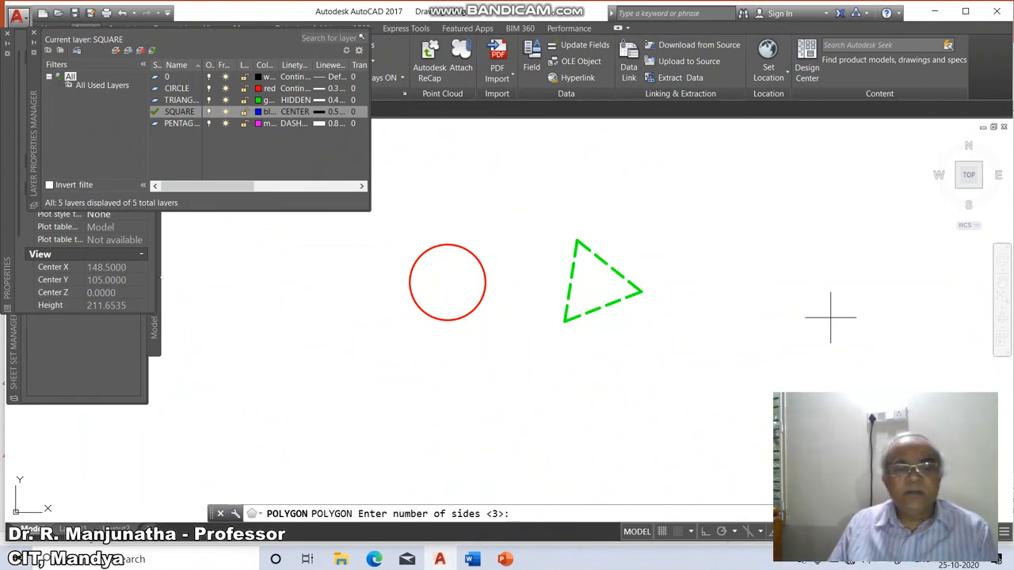
{"action": "type", "text": "4"}
{"action": "key", "text": "Return"}
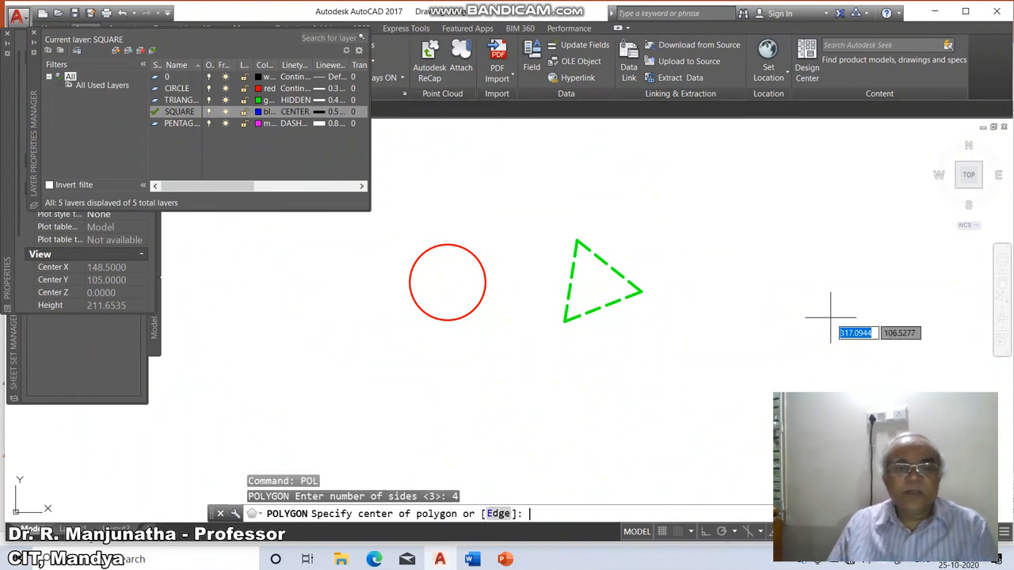
{"action": "left_click", "coordinate": [748, 286]}
{"action": "key", "text": "Return"}
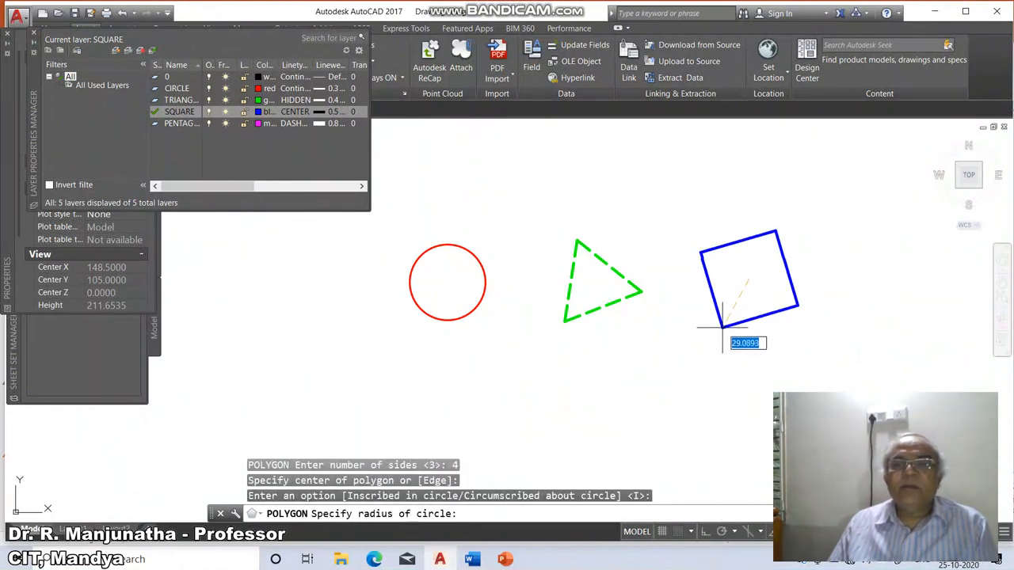
{"action": "left_click", "coordinate": [725, 323]}
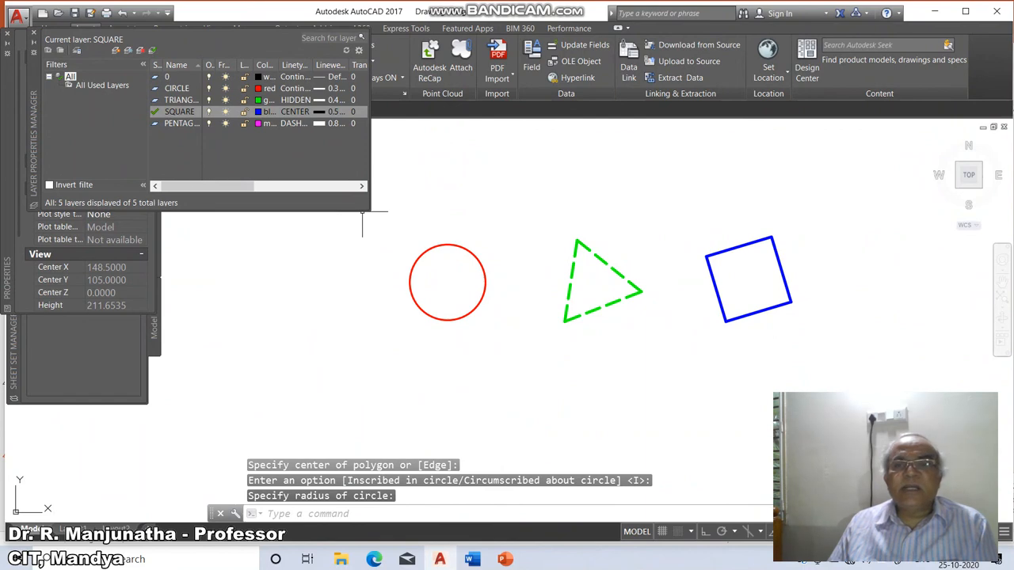
Set the global linetype scale to 20 and regenerate the drawing.
{"action": "type", "text": "LTS"}
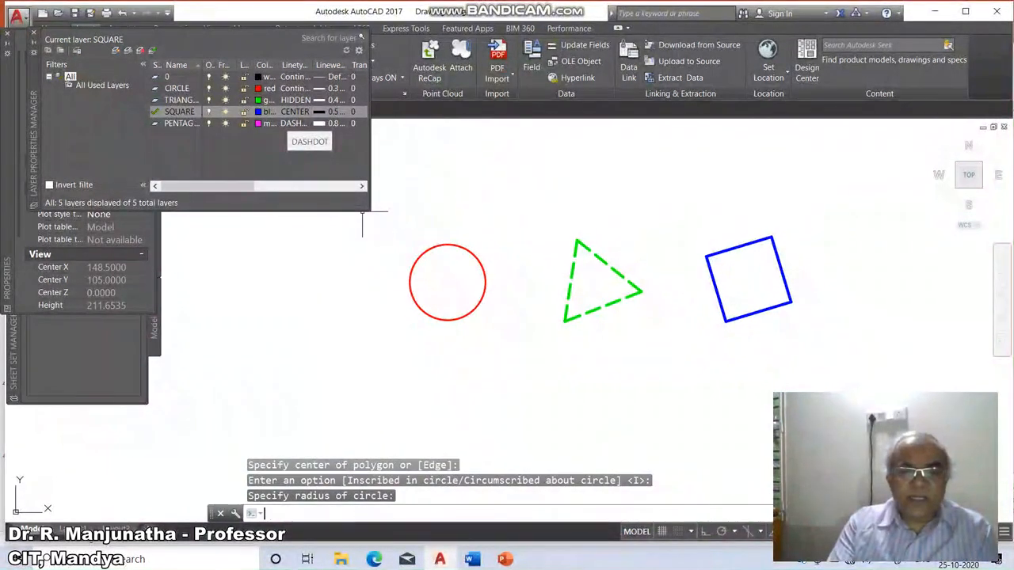
{"action": "type", "text": "CALE"}
{"action": "key", "text": "Return"}
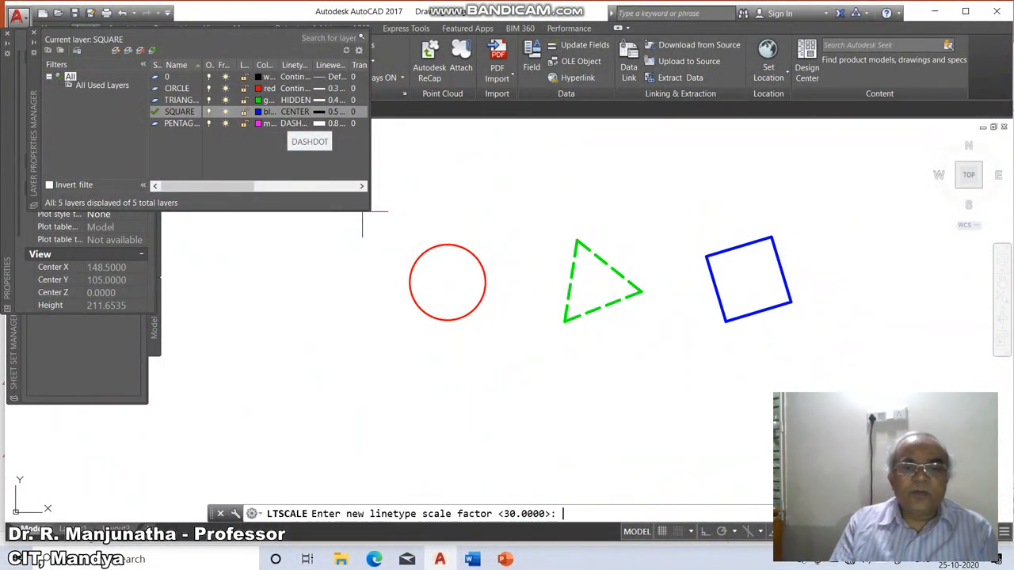
{"action": "type", "text": "20"}
{"action": "key", "text": "Return"}
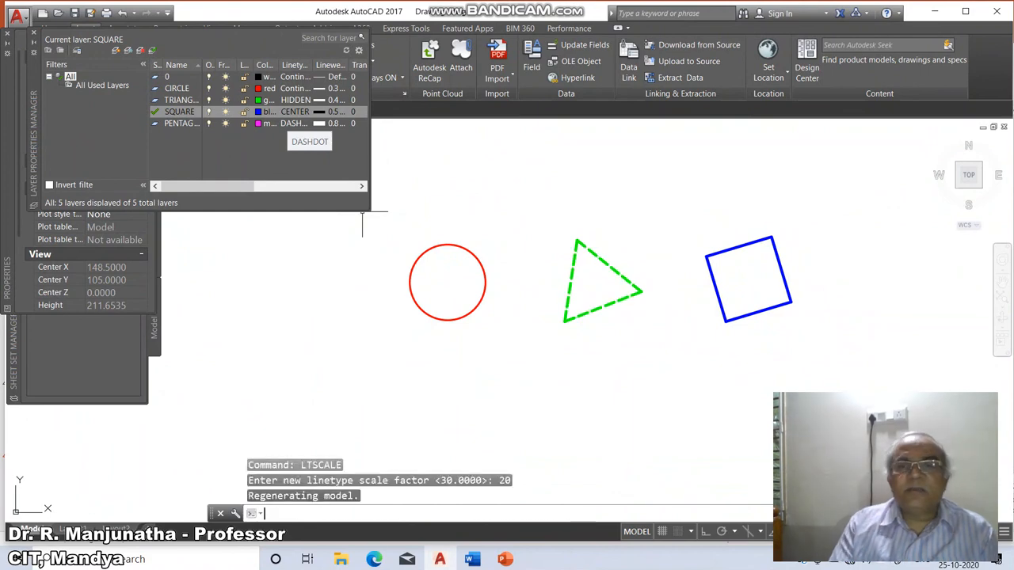
{"action": "type", "text": "RE"}
{"action": "key", "text": "Return"}
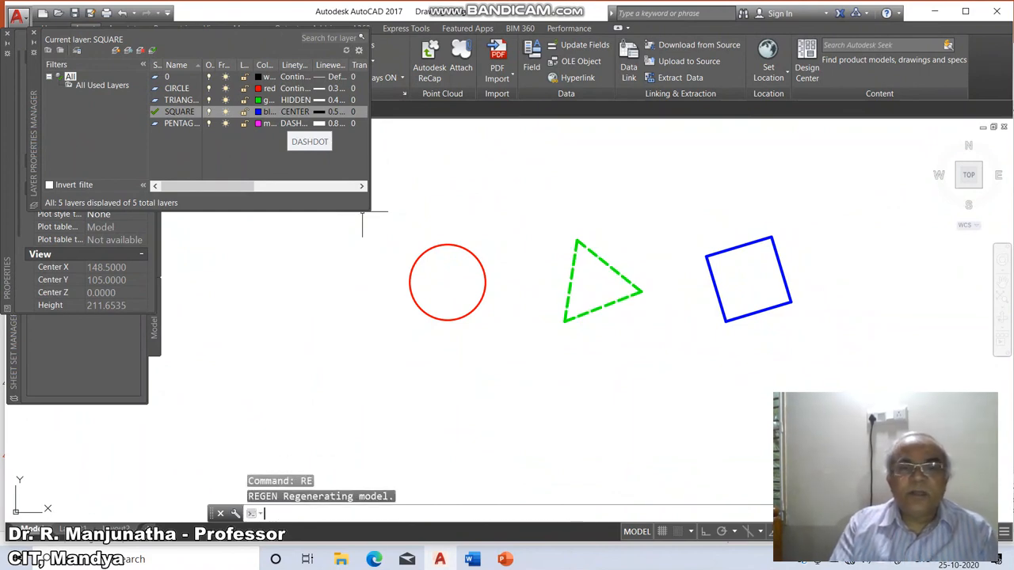
Set the global linetype scale to 50 and check the square's linetype by selecting it.
{"action": "type", "text": "LTSCALE"}
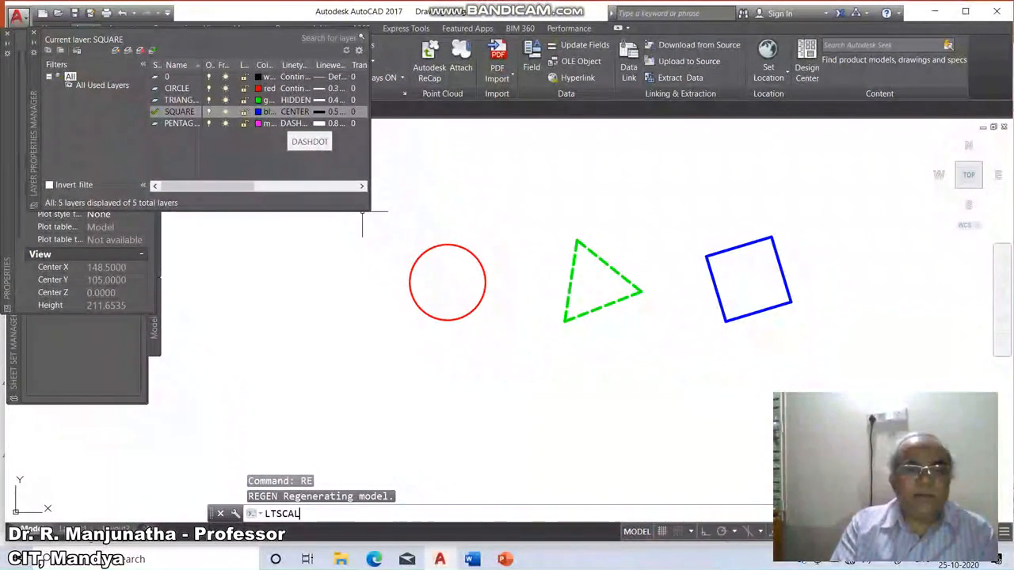
{"action": "key", "text": "Return"}
{"action": "type", "text": "50"}
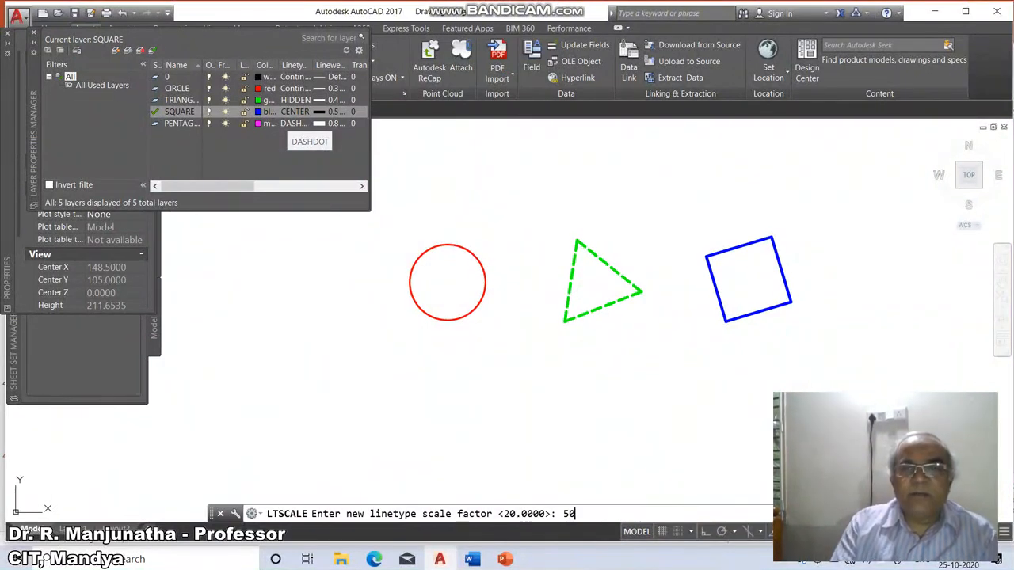
{"action": "key", "text": "Return"}
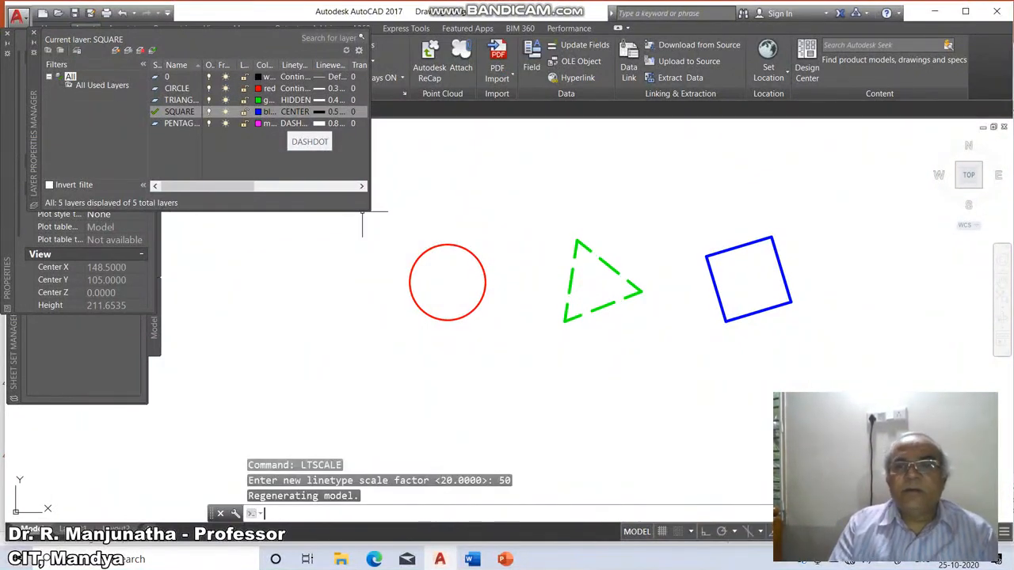
{"action": "left_click", "coordinate": [747, 244]}
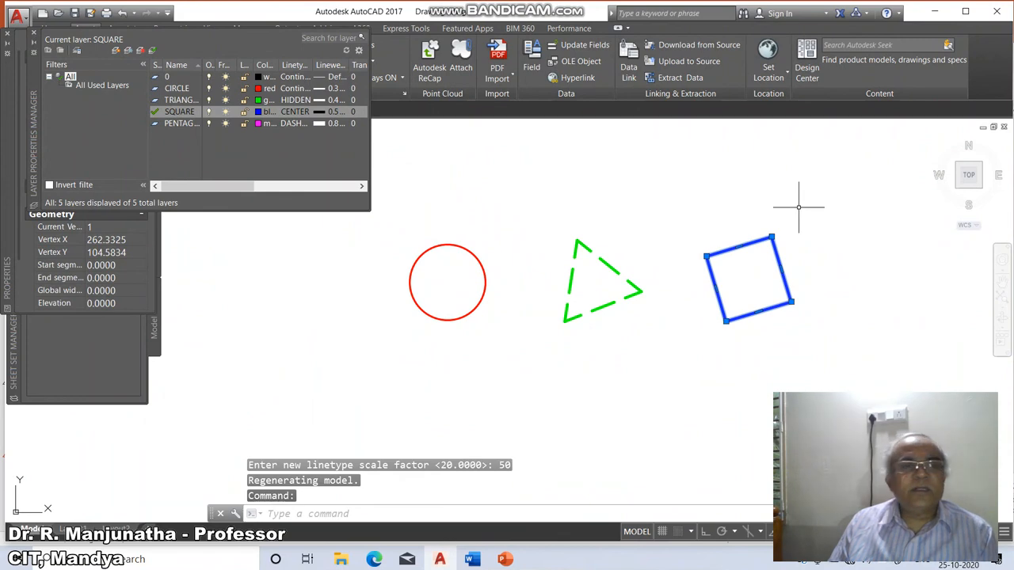
{"action": "key", "text": "Escape"}
{"action": "key", "text": "Escape"}
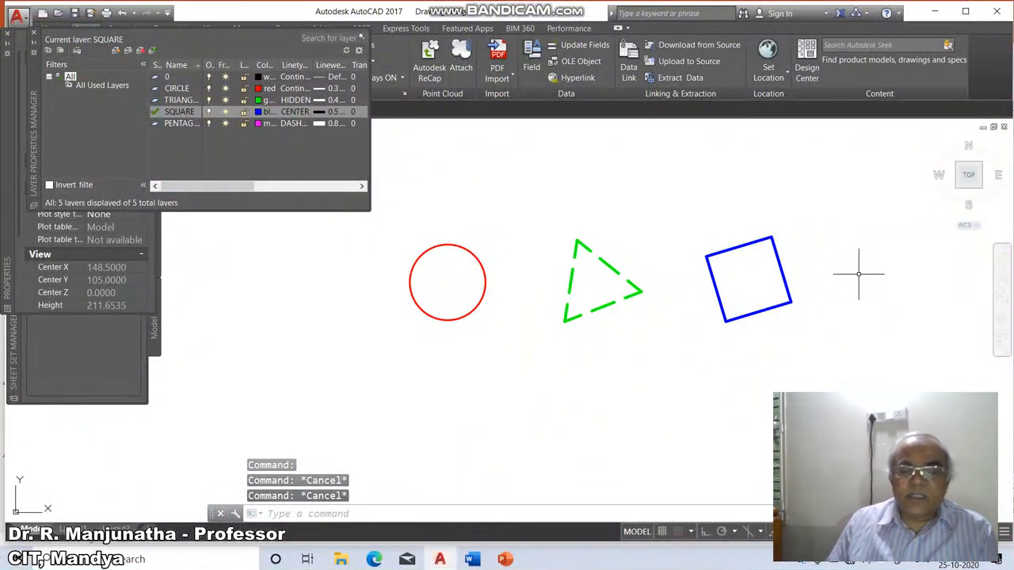
Measure the length of the square's bottom side between its corner intersections with DIST.
{"action": "type", "text": "DI"}
{"action": "key", "text": "Return"}
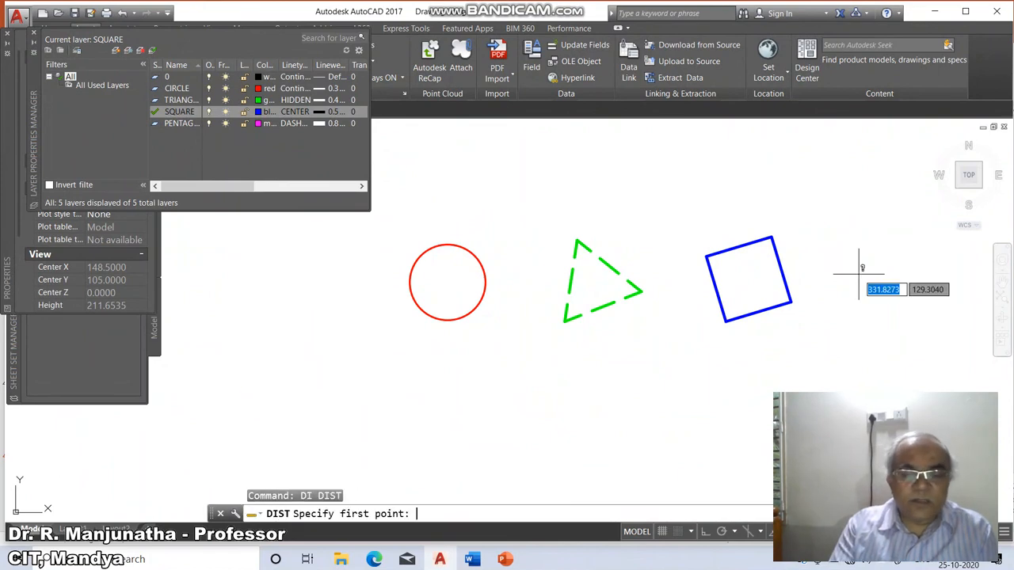
{"action": "type", "text": "INT"}
{"action": "key", "text": "Return"}
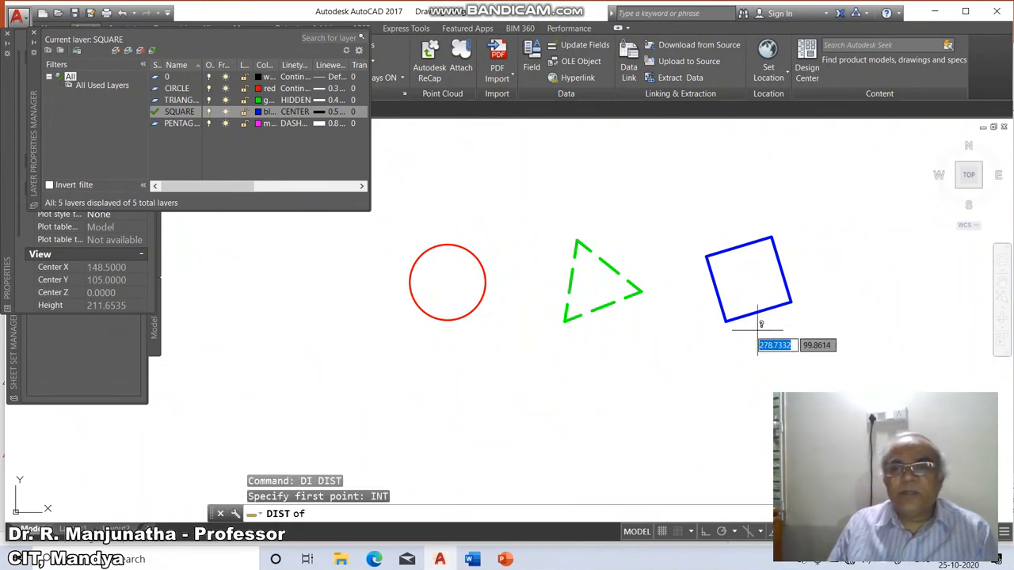
{"action": "left_click", "coordinate": [729, 320]}
{"action": "type", "text": "INT"}
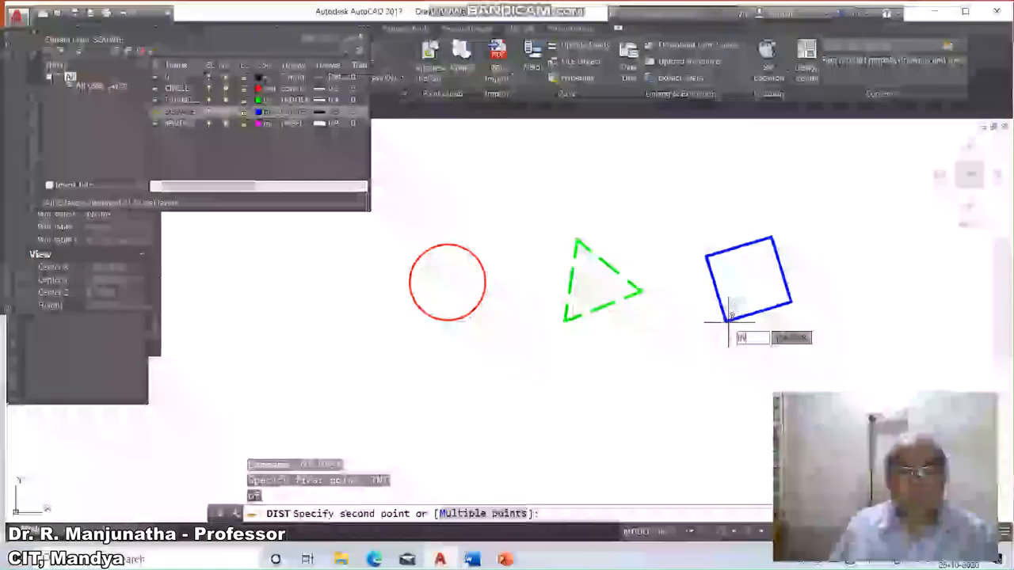
{"action": "key", "text": "Return"}
{"action": "left_click", "coordinate": [790, 302]}
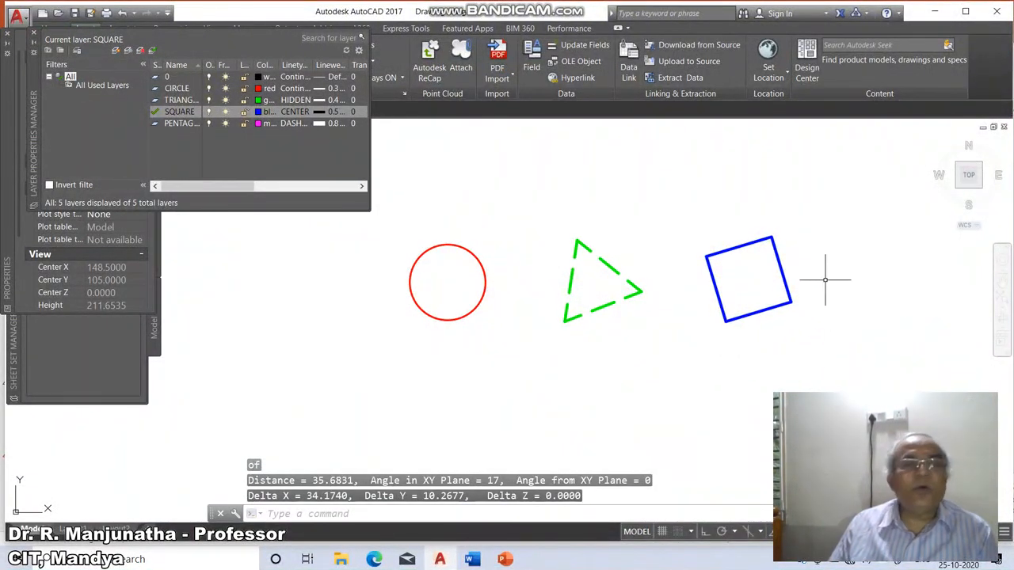
Set the global linetype scale to 10.
{"action": "type", "text": "LTSCALE"}
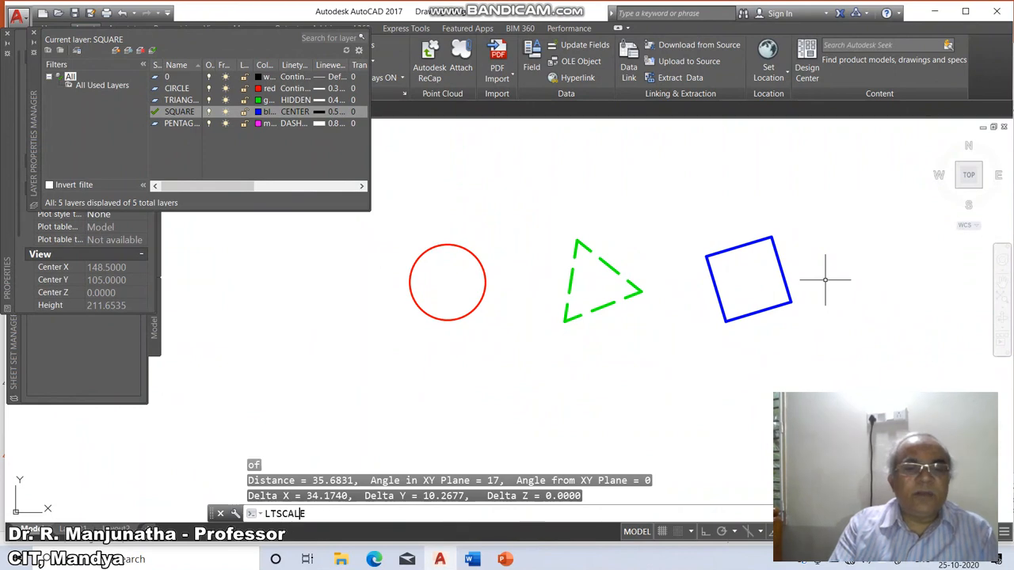
{"action": "key", "text": "Return"}
{"action": "type", "text": "10"}
{"action": "key", "text": "Return"}
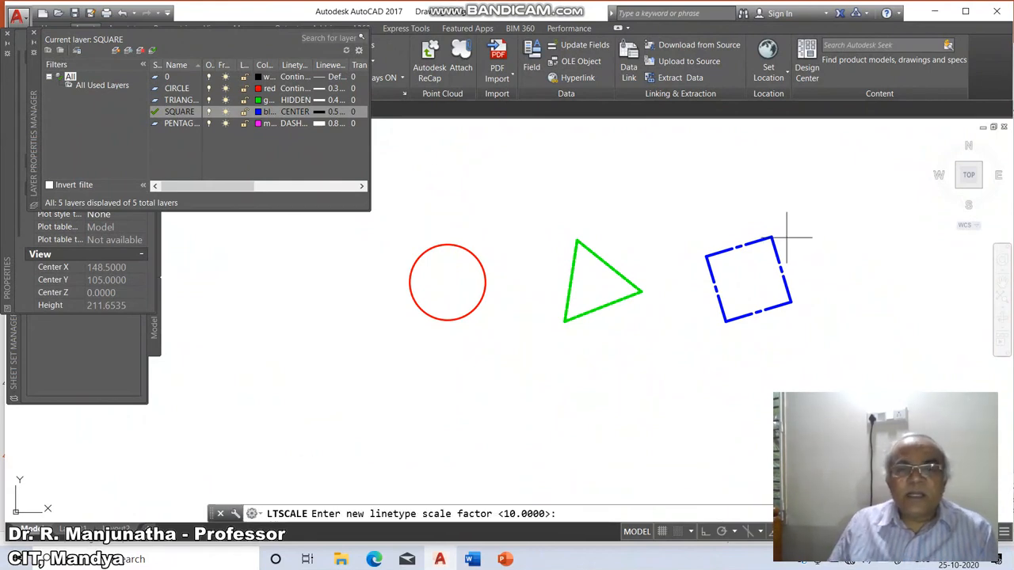
Try global linetype scales of 15 and 20, then set the linetype scale to 15.
{"action": "type", "text": "5"}
{"action": "key", "text": "Return"}
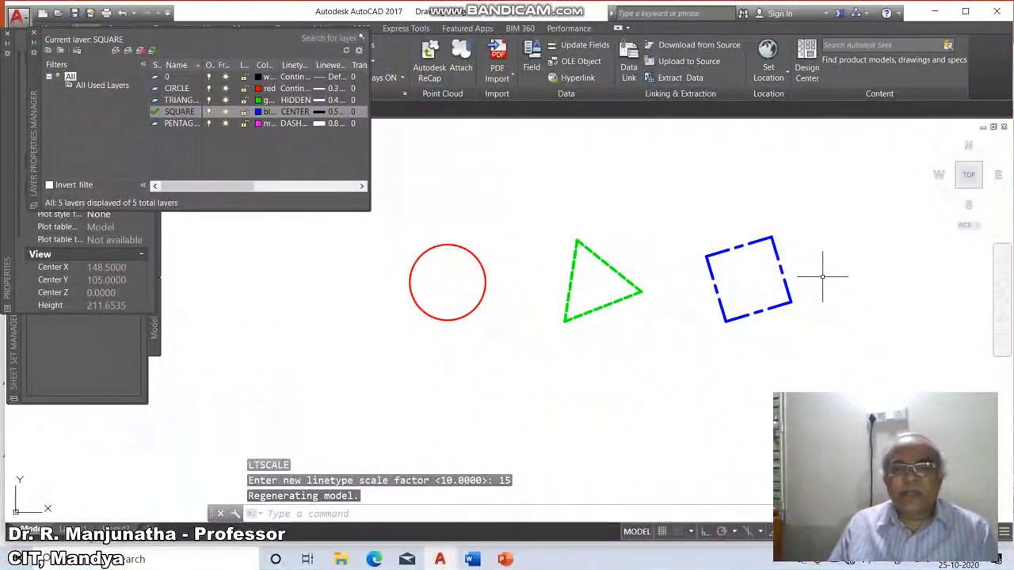
{"action": "key", "text": "Return"}
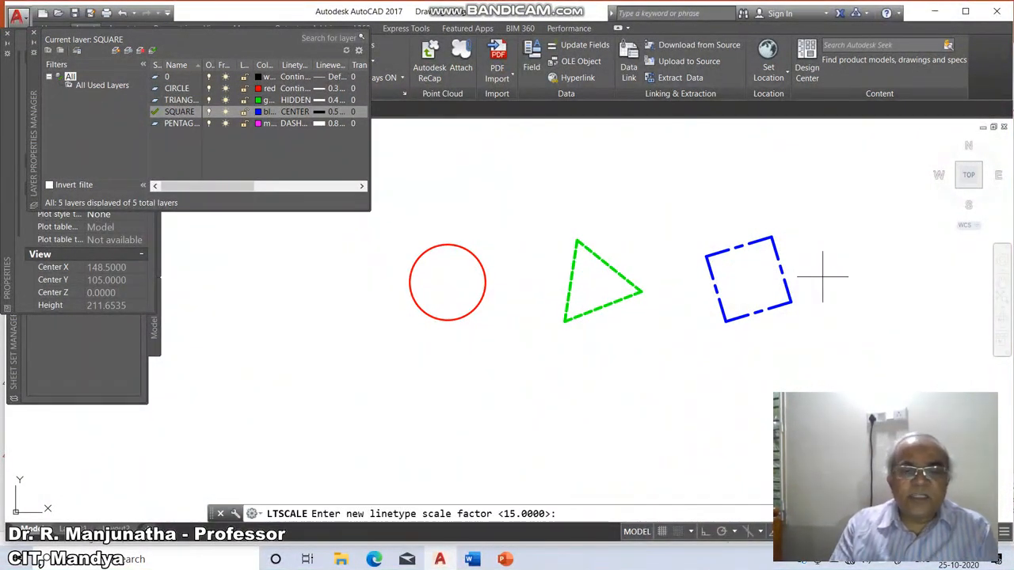
{"action": "type", "text": "20"}
{"action": "key", "text": "Return"}
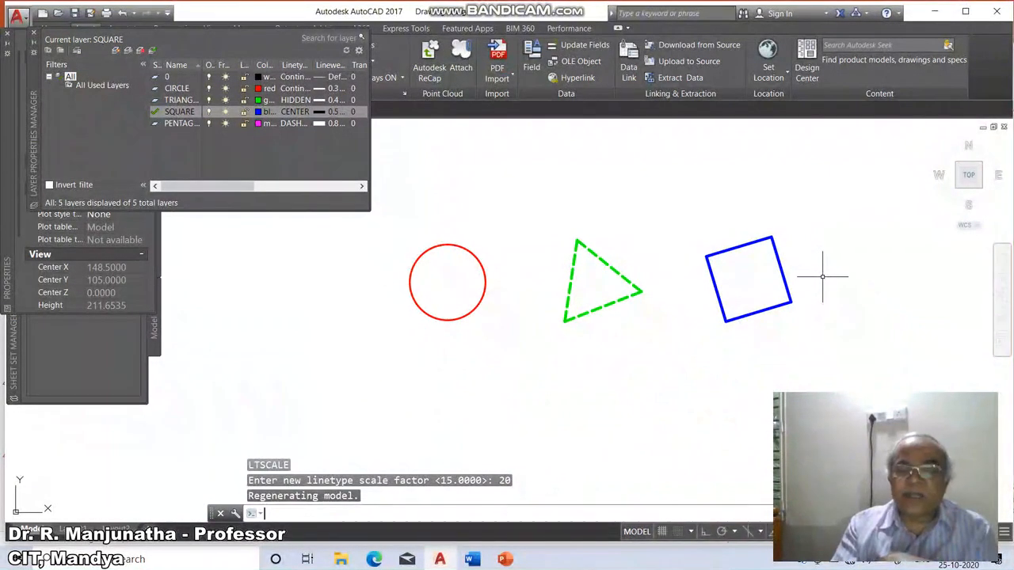
{"action": "key", "text": "Return"}
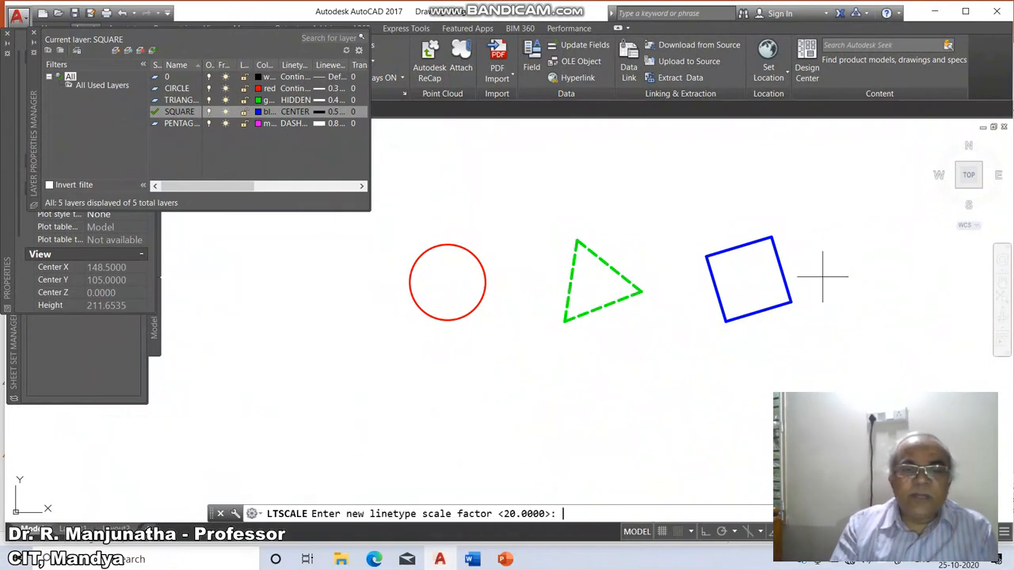
{"action": "type", "text": "15"}
{"action": "key", "text": "Return"}
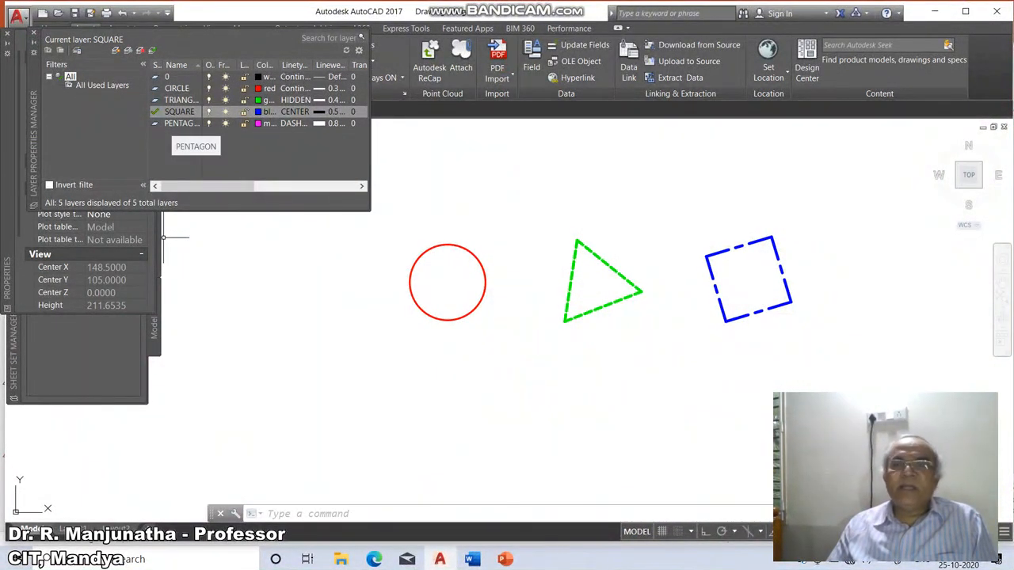
Make PENTAGON the current layer and draw a five-sided polygon inscribed in a circle of about 26 mm radius below the circle.
{"action": "left_click", "coordinate": [181, 123]}
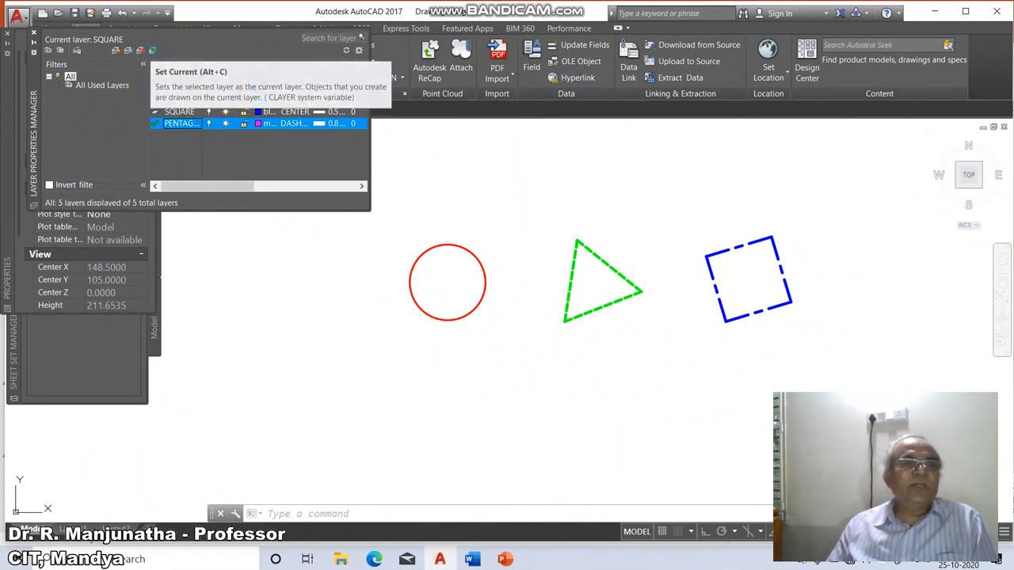
{"action": "left_click", "coordinate": [152, 50]}
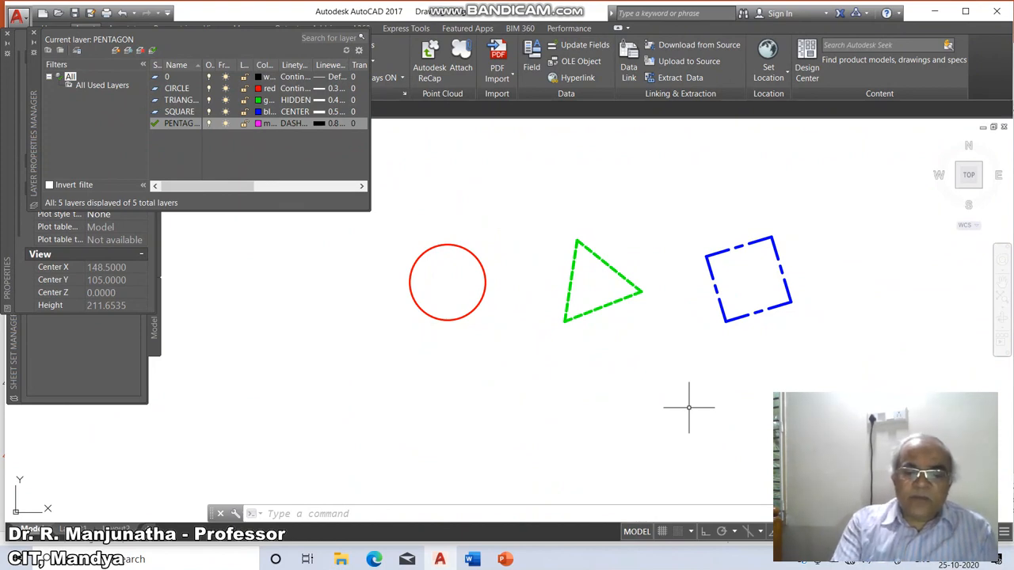
{"action": "type", "text": "polygon"}
{"action": "key", "text": "Return"}
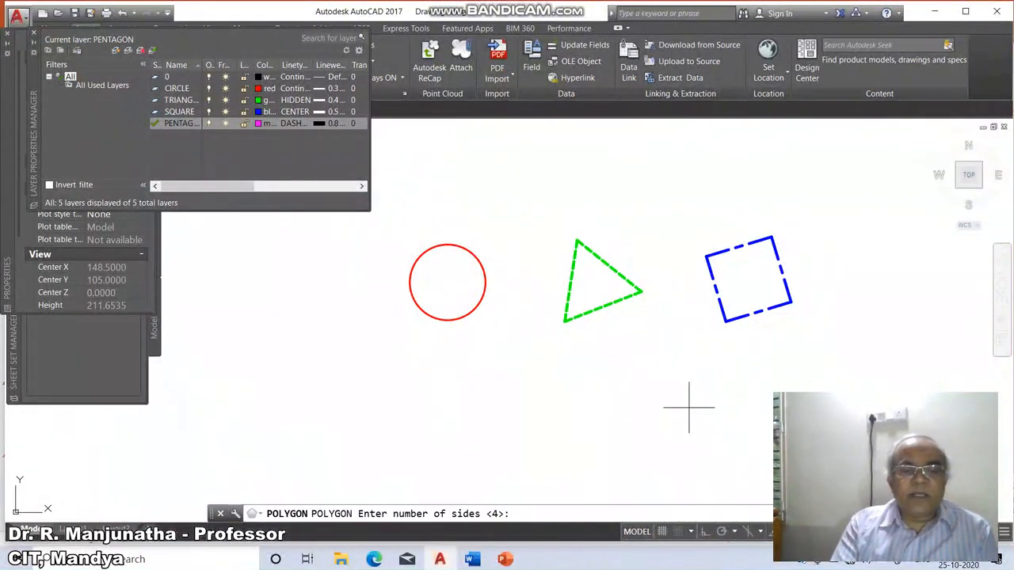
{"action": "type", "text": "5"}
{"action": "key", "text": "Return"}
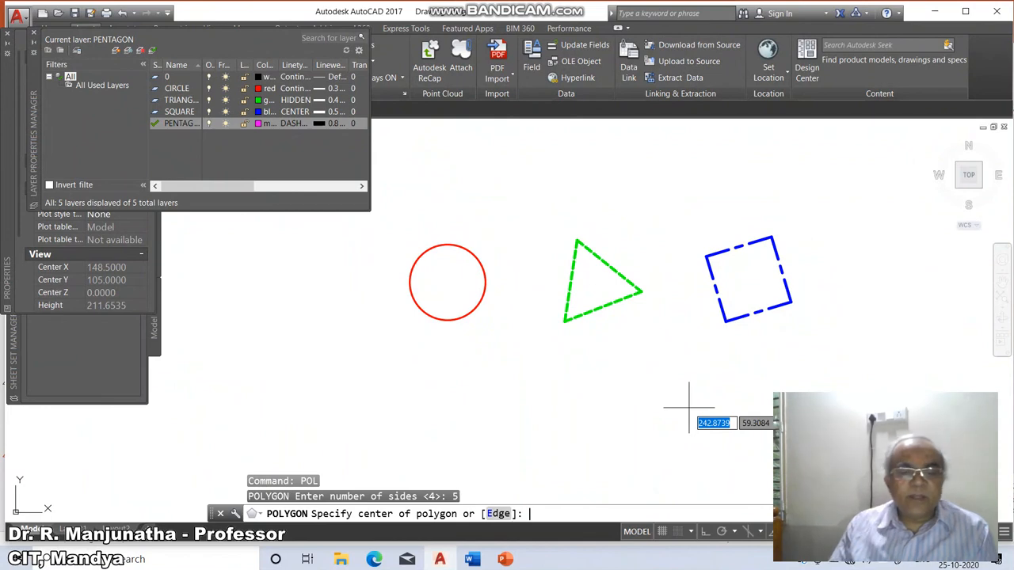
{"action": "left_click", "coordinate": [494, 419]}
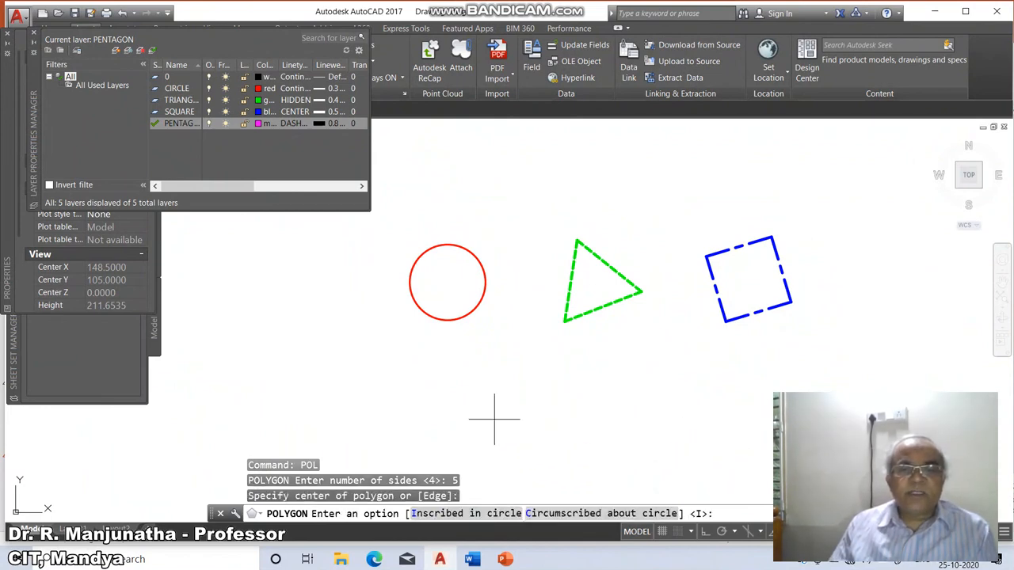
{"action": "key", "text": "Return"}
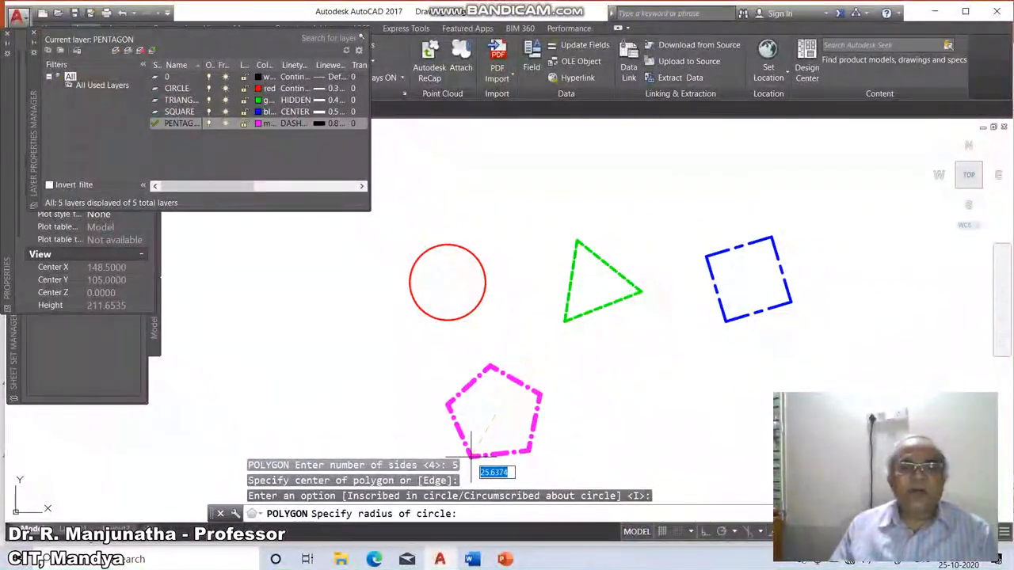
{"action": "left_click", "coordinate": [471, 453]}
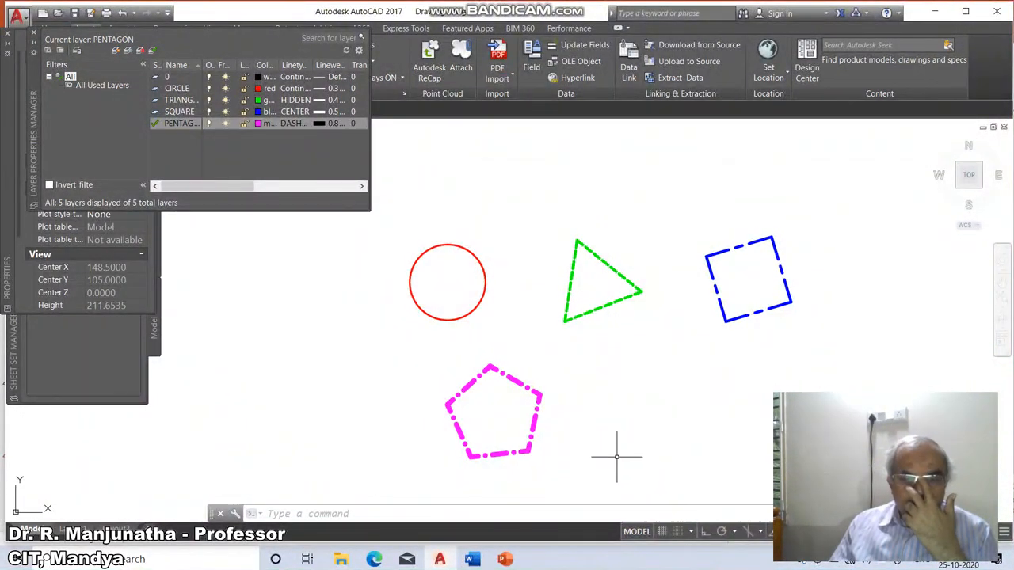
{"action": "left_click", "coordinate": [786, 560]}
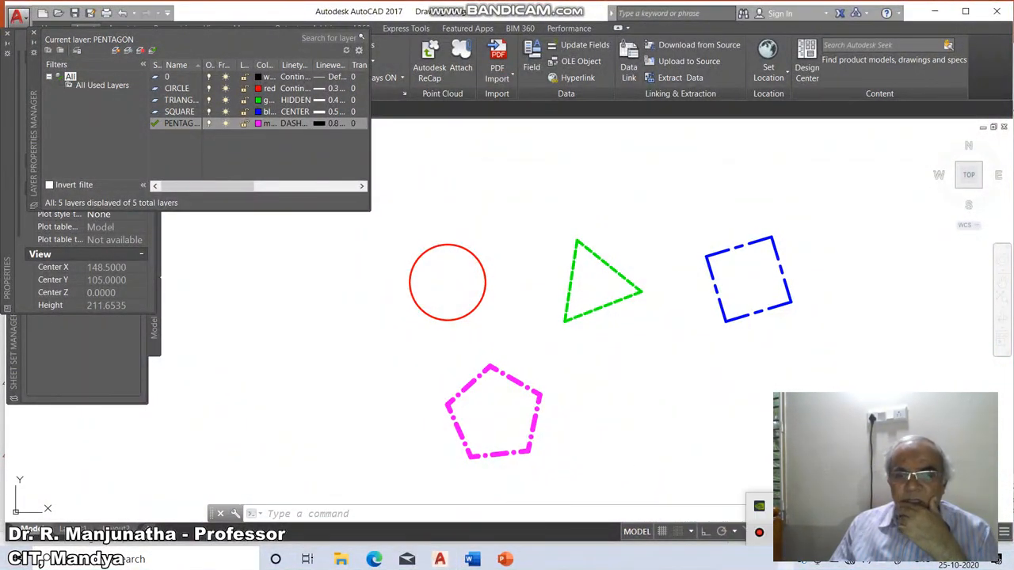
{"action": "left_click", "coordinate": [758, 532]}
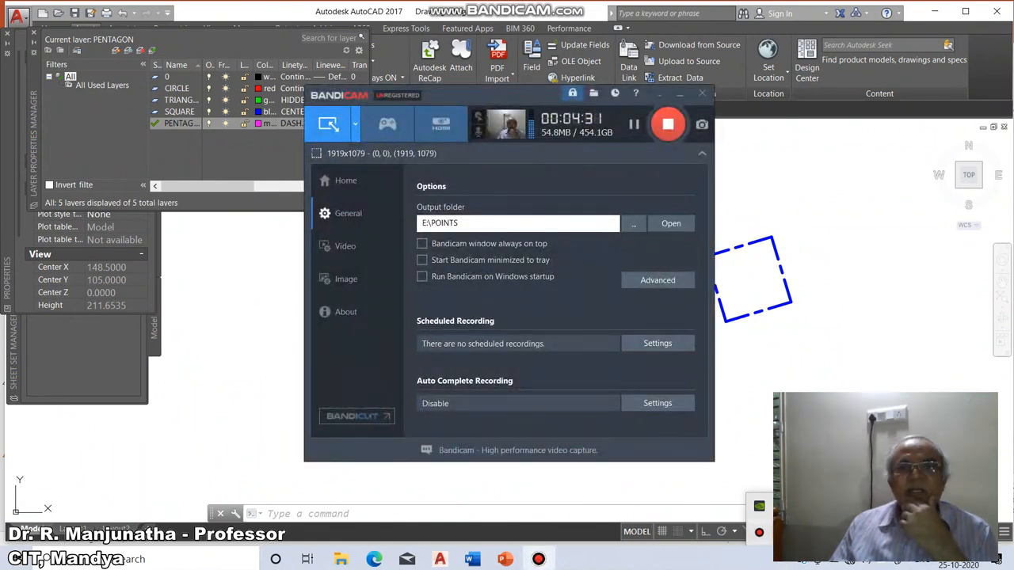
{"action": "left_click", "coordinate": [680, 94]}
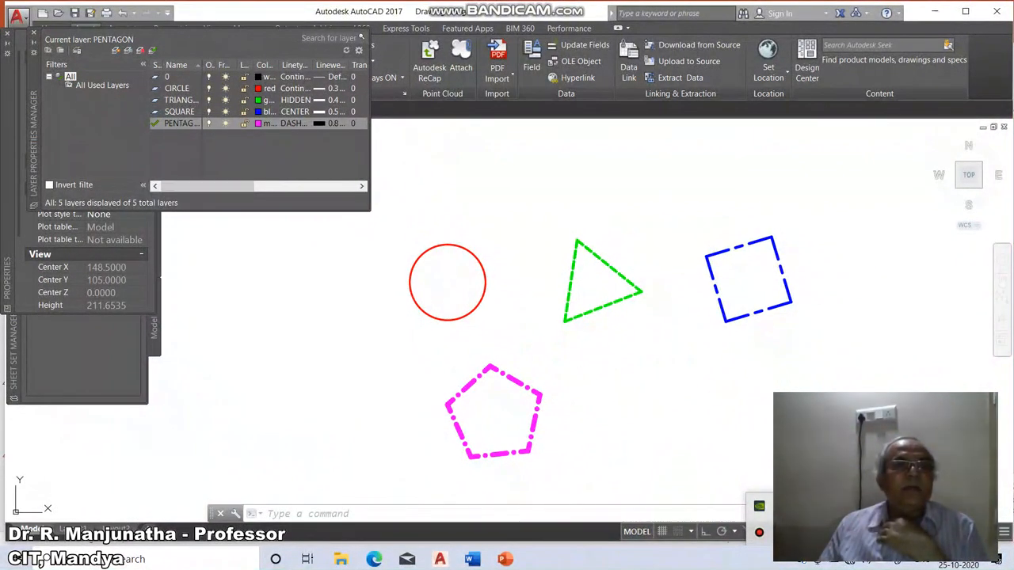
Turn off the CIRCLE, TRIANGLE, SQUARE and PENTAGON layers, choosing to turn the current layer off too.
{"action": "left_click", "coordinate": [209, 89]}
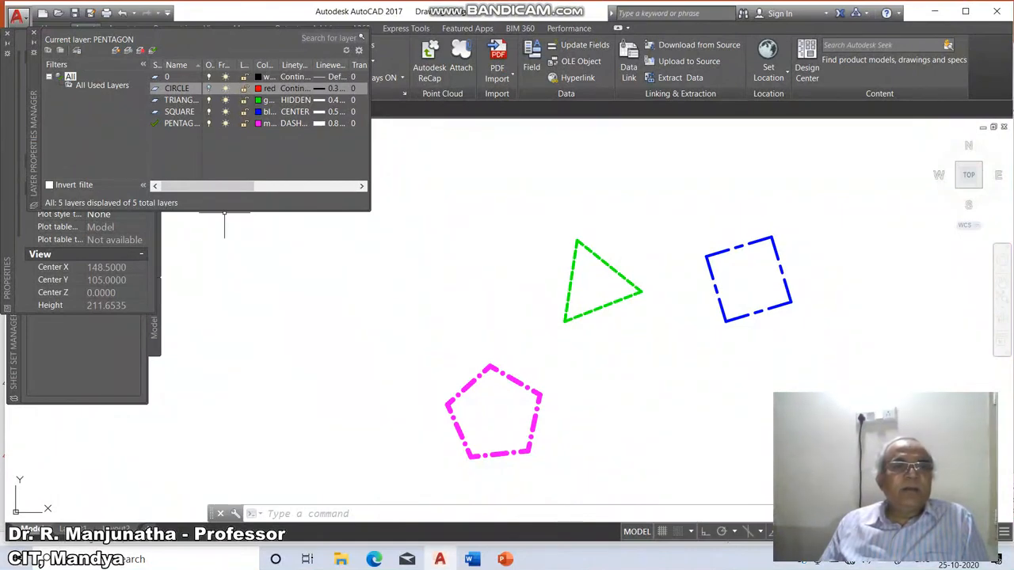
{"action": "left_click", "coordinate": [208, 100]}
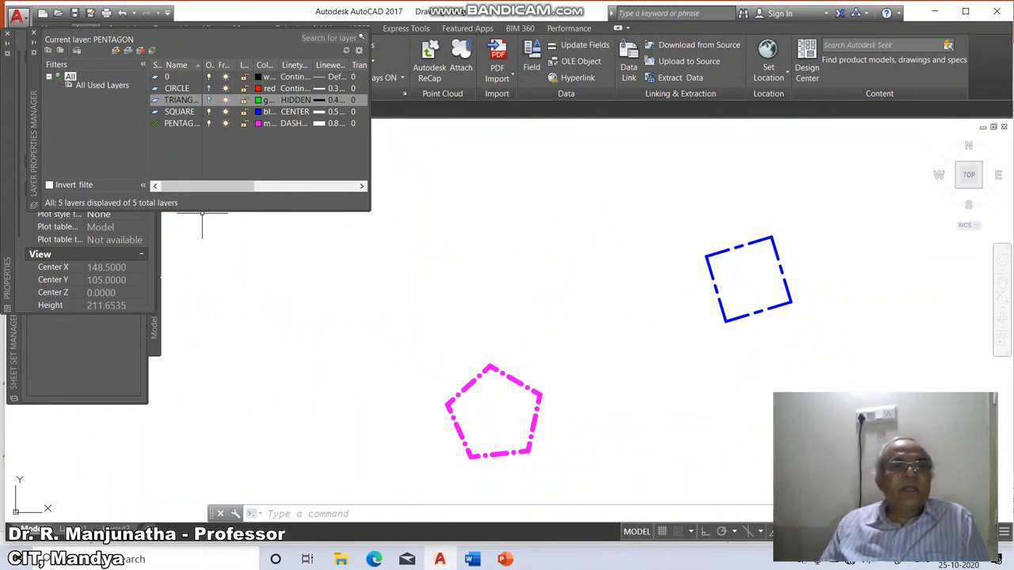
{"action": "left_click", "coordinate": [208, 112]}
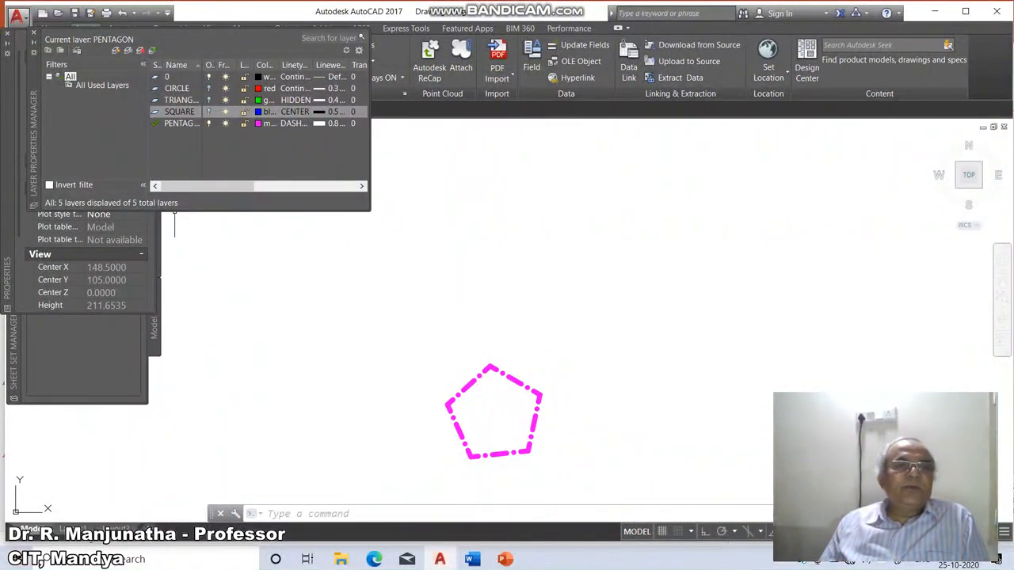
{"action": "left_click", "coordinate": [208, 123]}
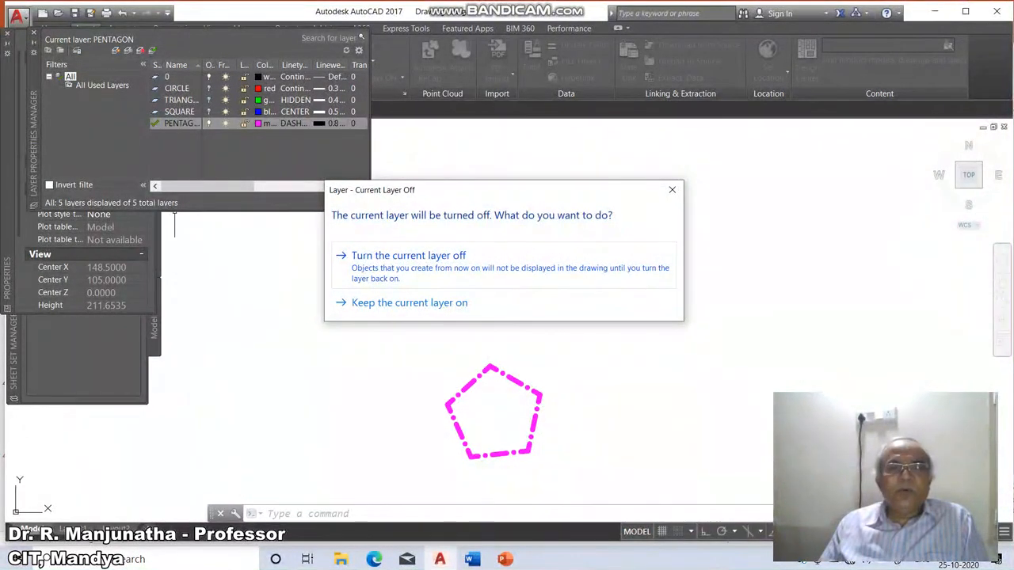
{"action": "left_click", "coordinate": [407, 256]}
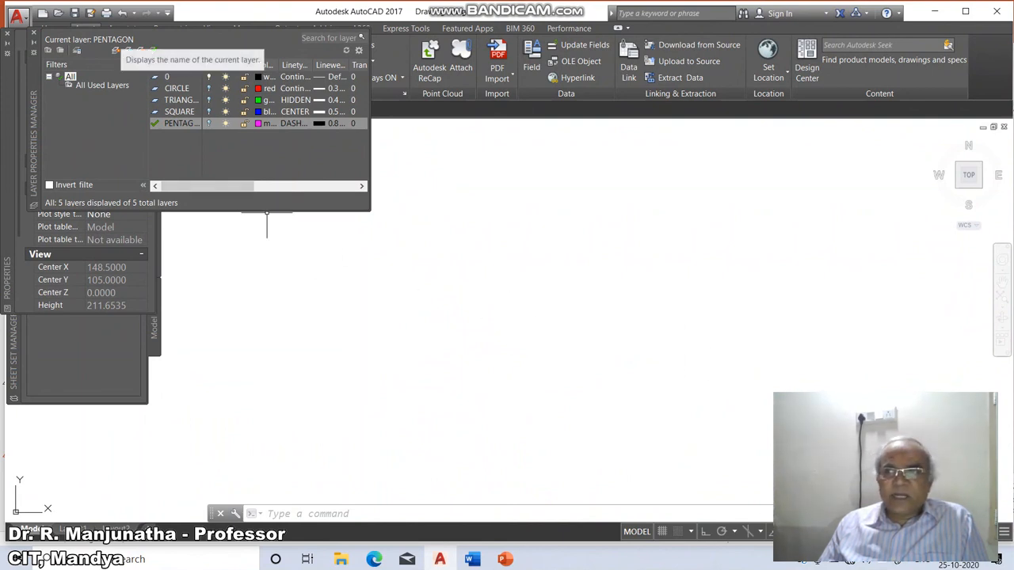
Draw a three-segment line towards the lower right while the current PENTAGON layer is turned off.
{"action": "type", "text": "L"}
{"action": "key", "text": "Return"}
{"action": "left_click", "coordinate": [646, 457]}
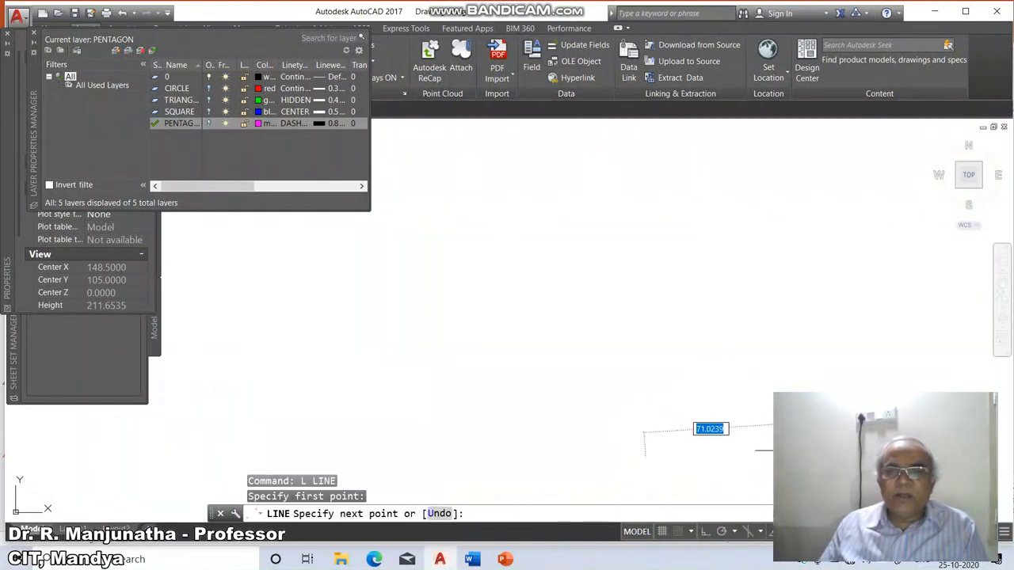
{"action": "left_click", "coordinate": [764, 386]}
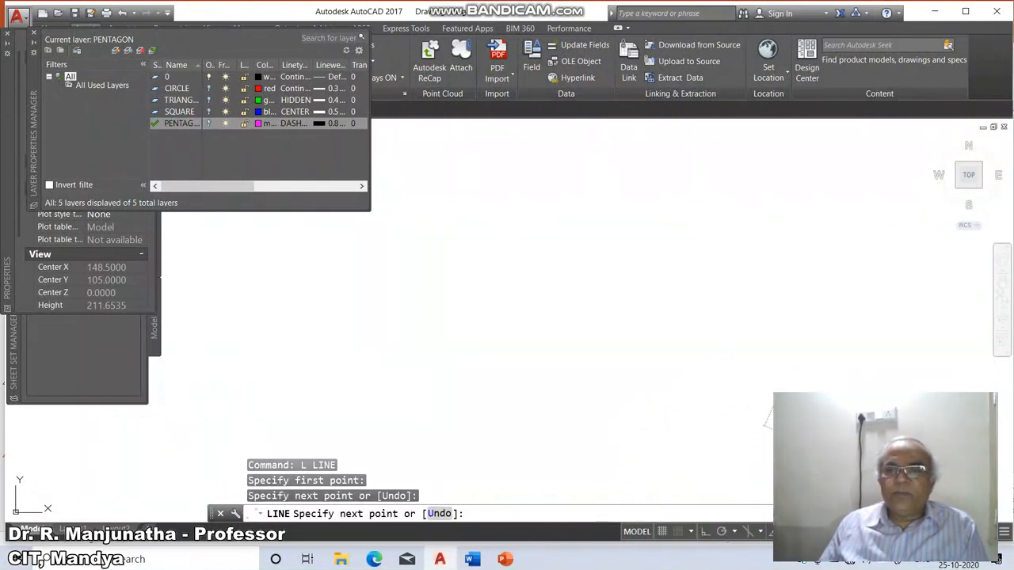
{"action": "left_click", "coordinate": [767, 421]}
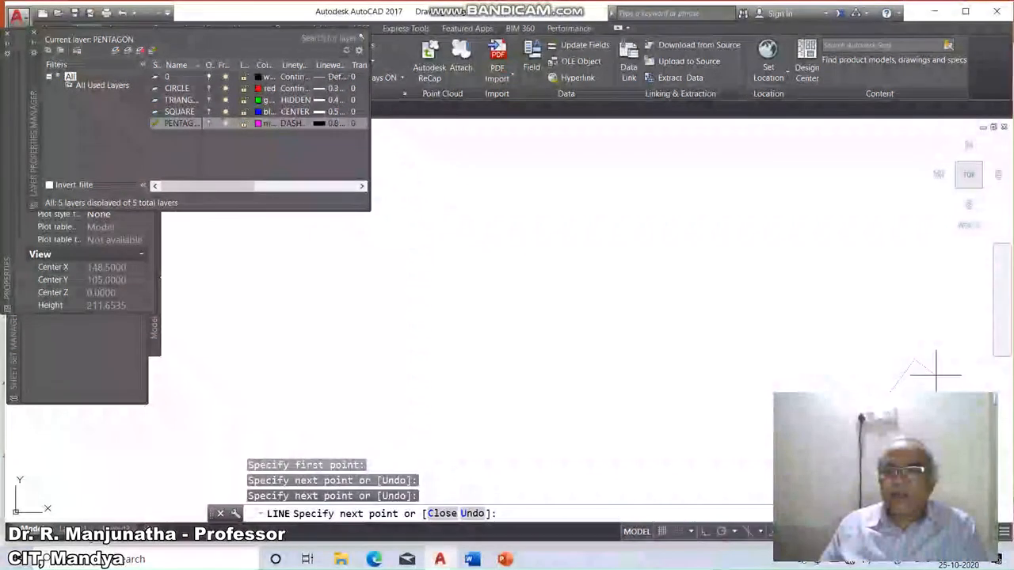
{"action": "left_click", "coordinate": [937, 364]}
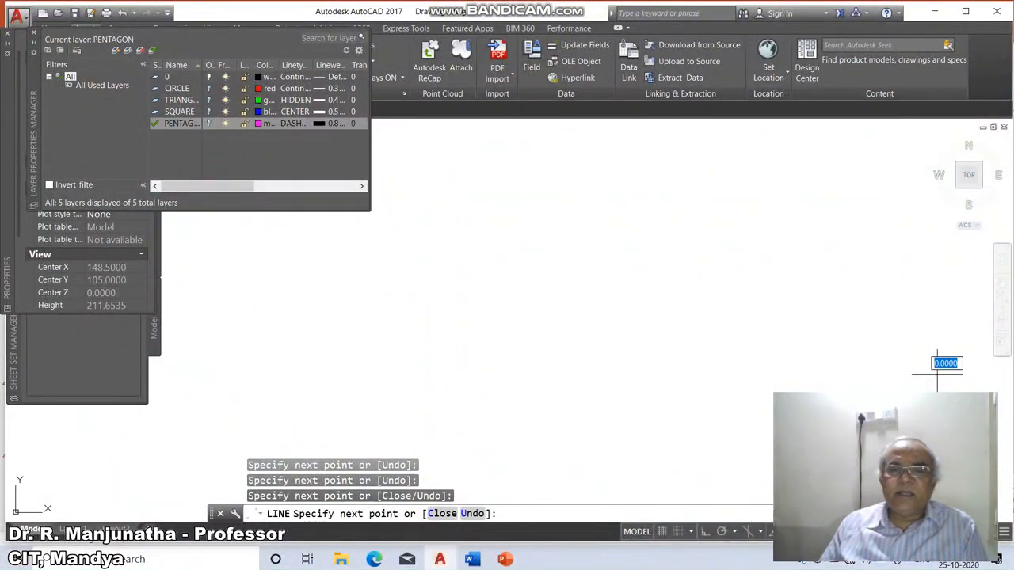
{"action": "key", "text": "Return"}
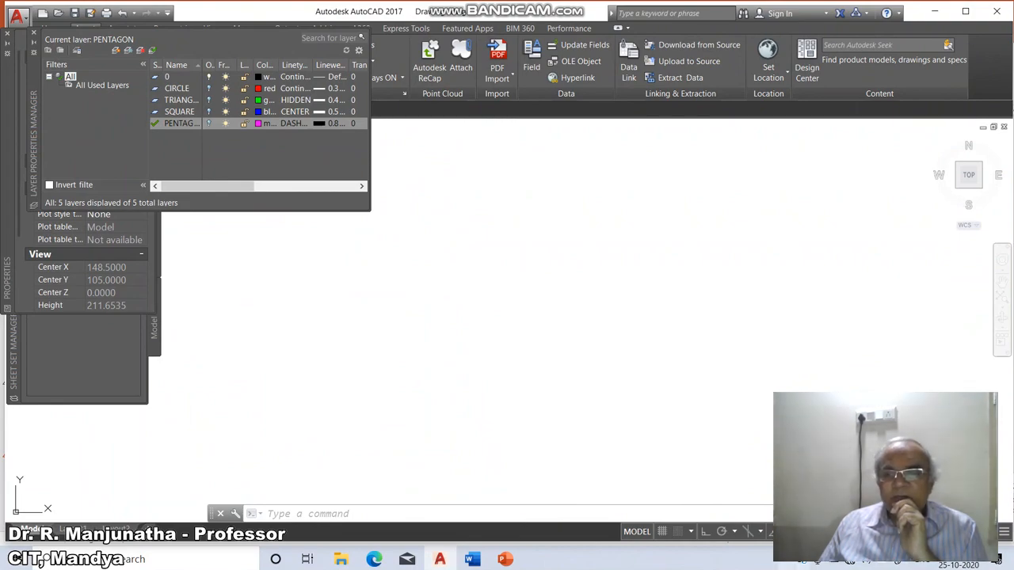
{"action": "left_click", "coordinate": [787, 559]}
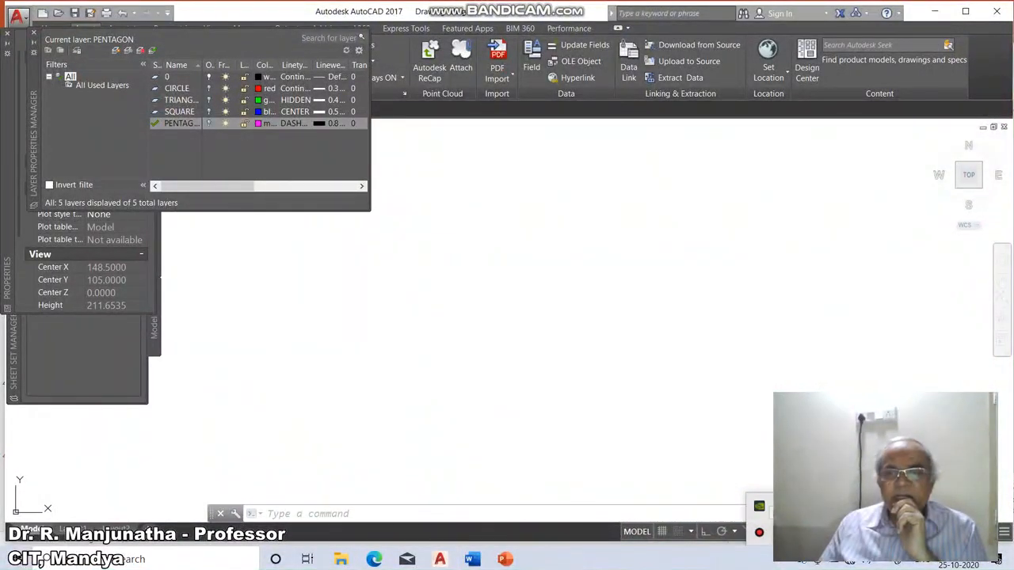
{"action": "left_click", "coordinate": [759, 532]}
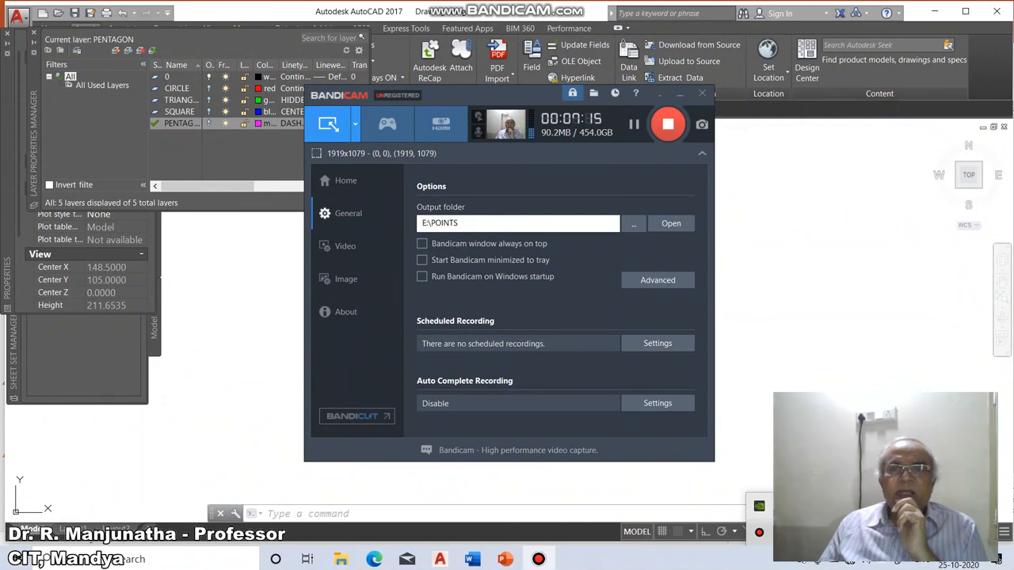
{"action": "left_click", "coordinate": [659, 94]}
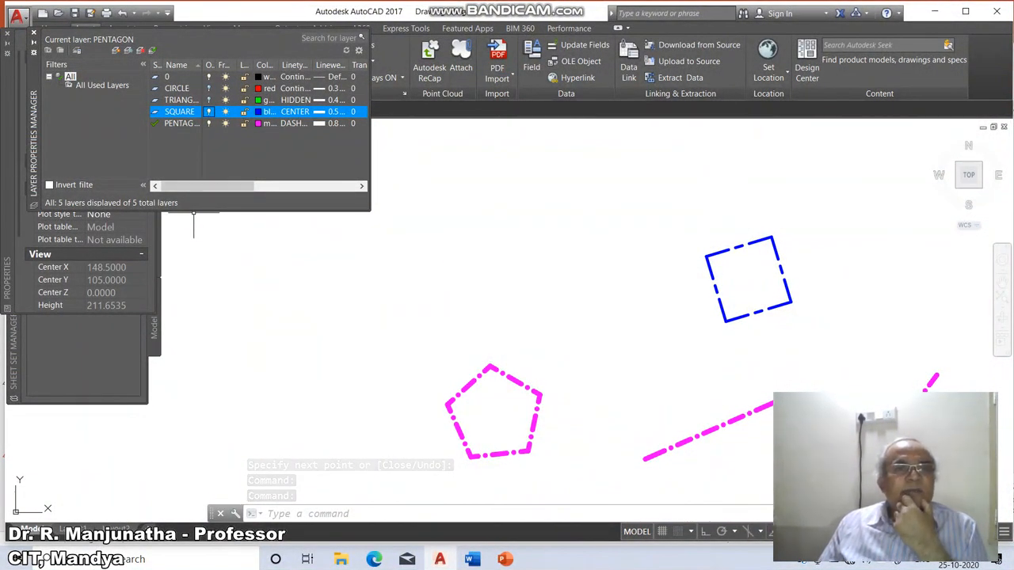
Turn all the layers back on.
{"action": "left_click", "coordinate": [209, 100]}
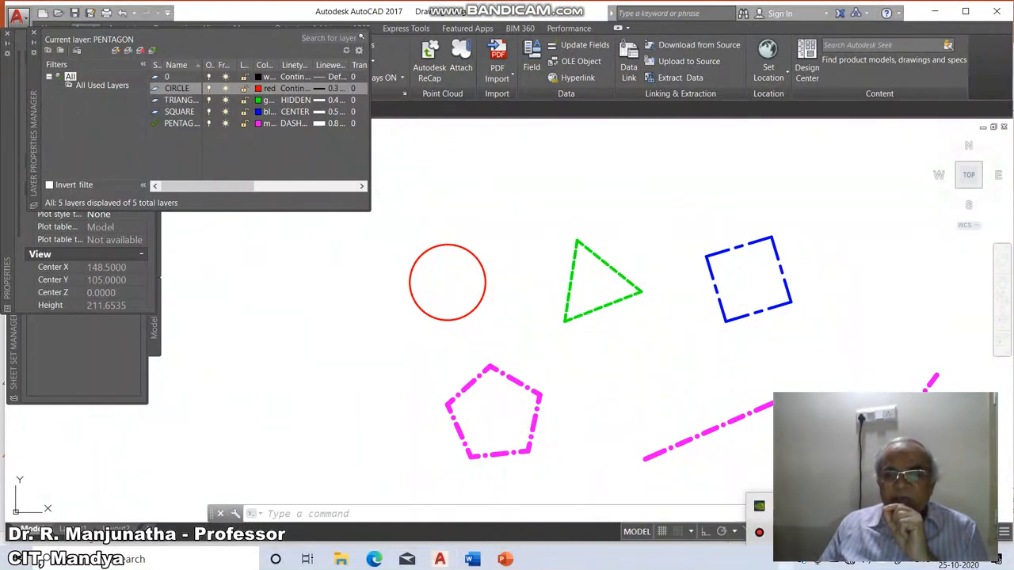
{"action": "left_click", "coordinate": [786, 560]}
{"action": "left_click", "coordinate": [759, 532]}
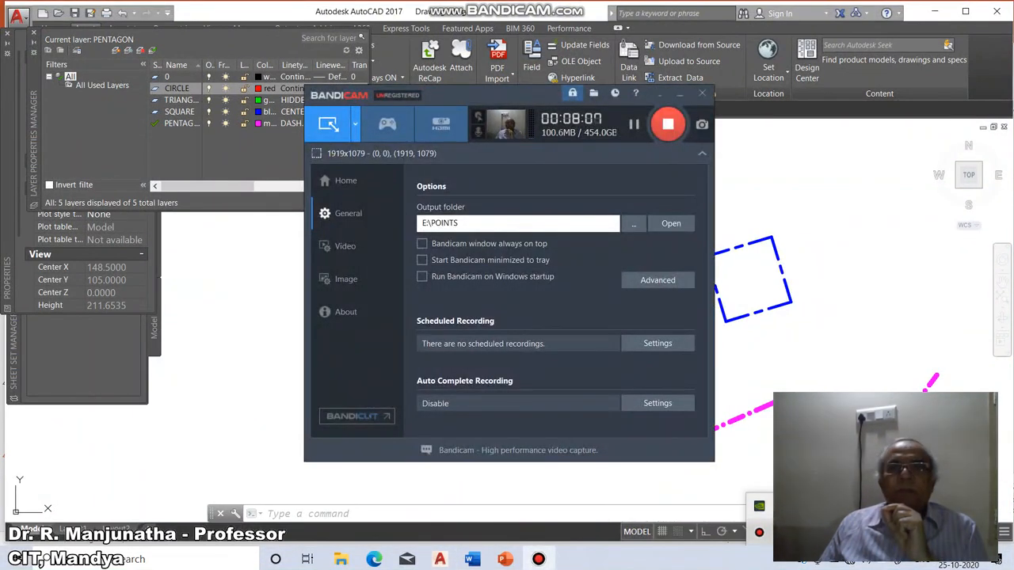
{"action": "left_click", "coordinate": [660, 93]}
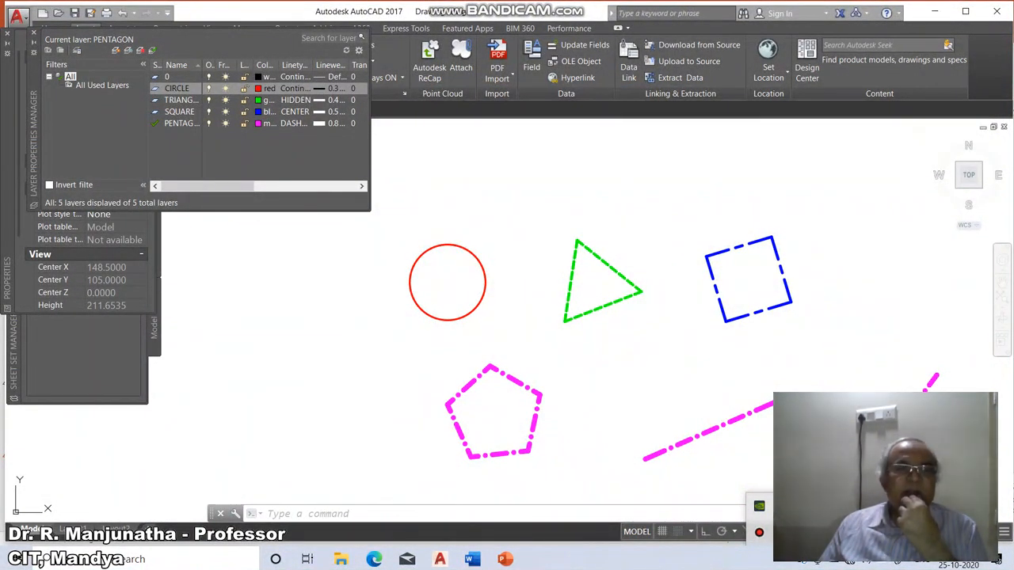
Freeze the CIRCLE, TRIANGLE and SQUARE layers and try to freeze the current PENTAGON layer.
{"action": "left_click", "coordinate": [224, 87]}
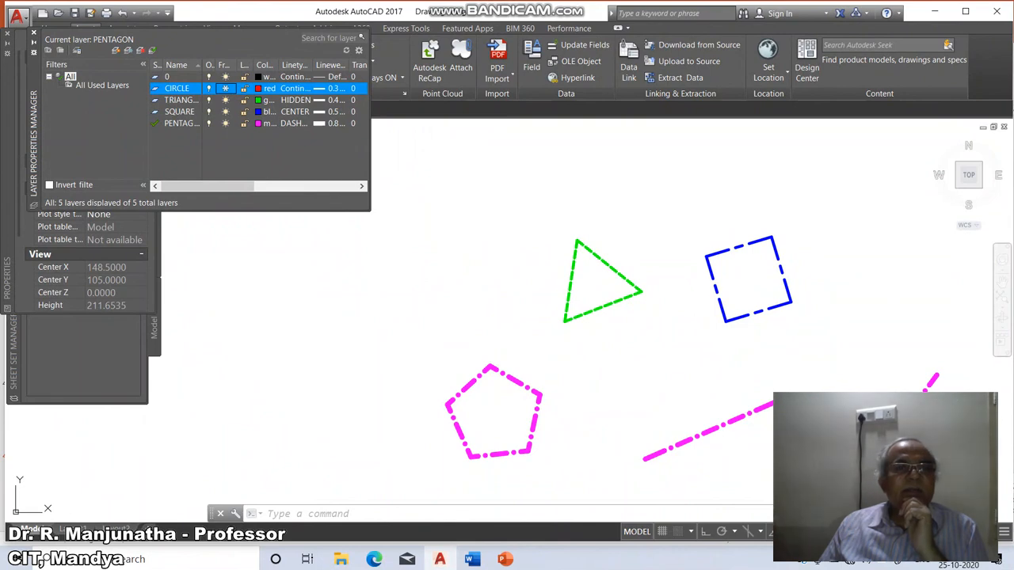
{"action": "left_click", "coordinate": [226, 100]}
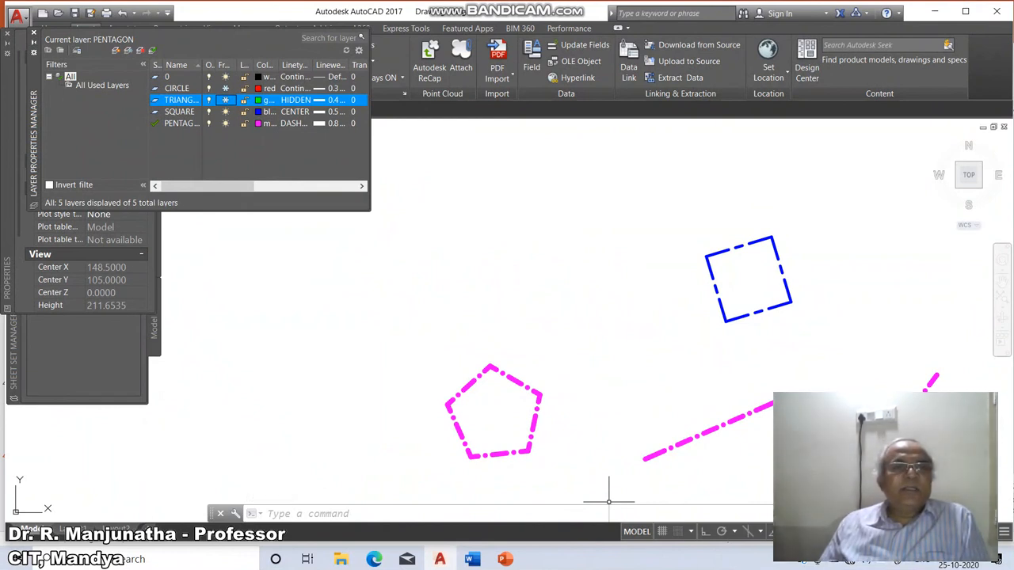
{"action": "left_click", "coordinate": [225, 111]}
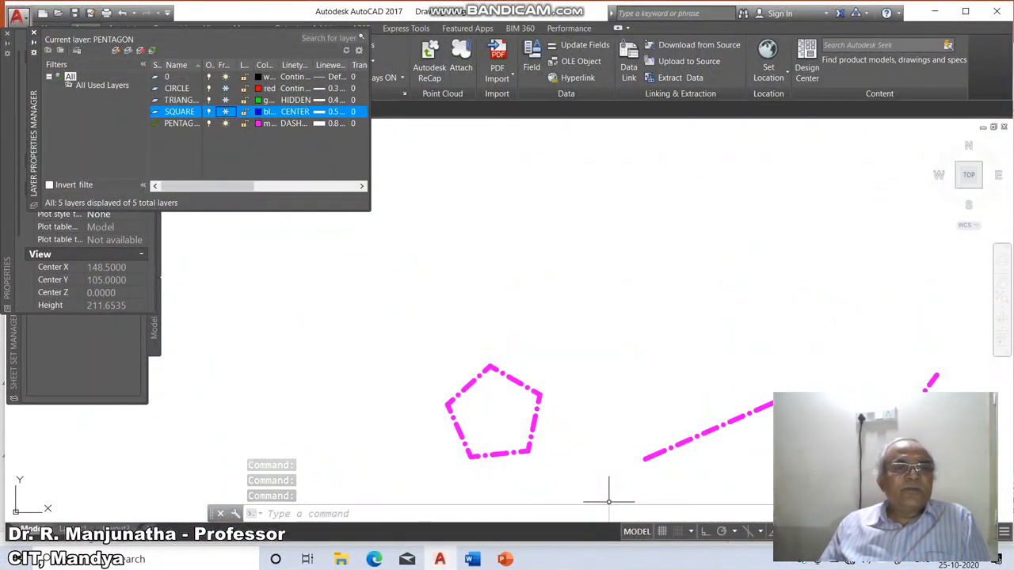
{"action": "left_click", "coordinate": [225, 123]}
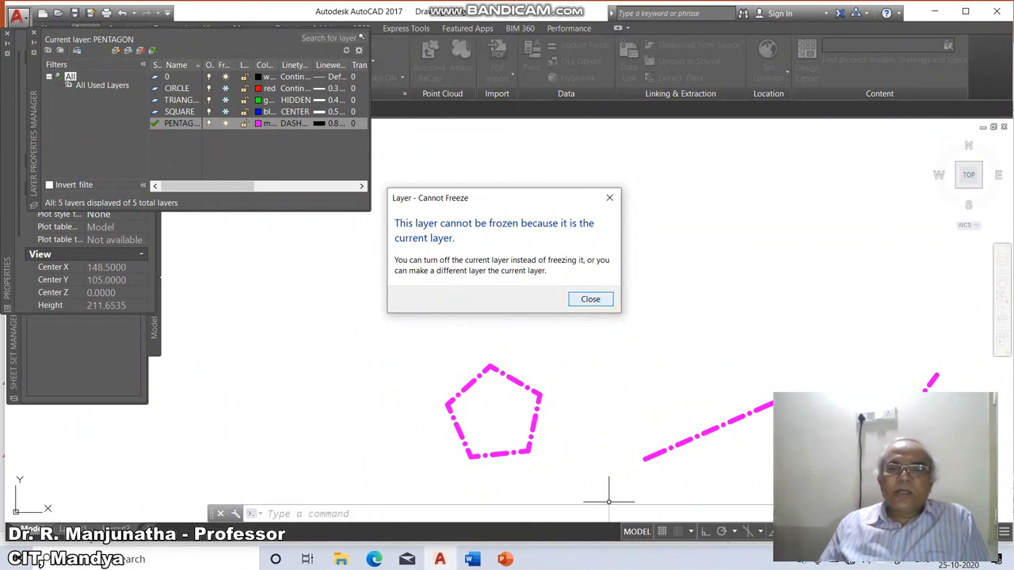
{"action": "left_click", "coordinate": [590, 299]}
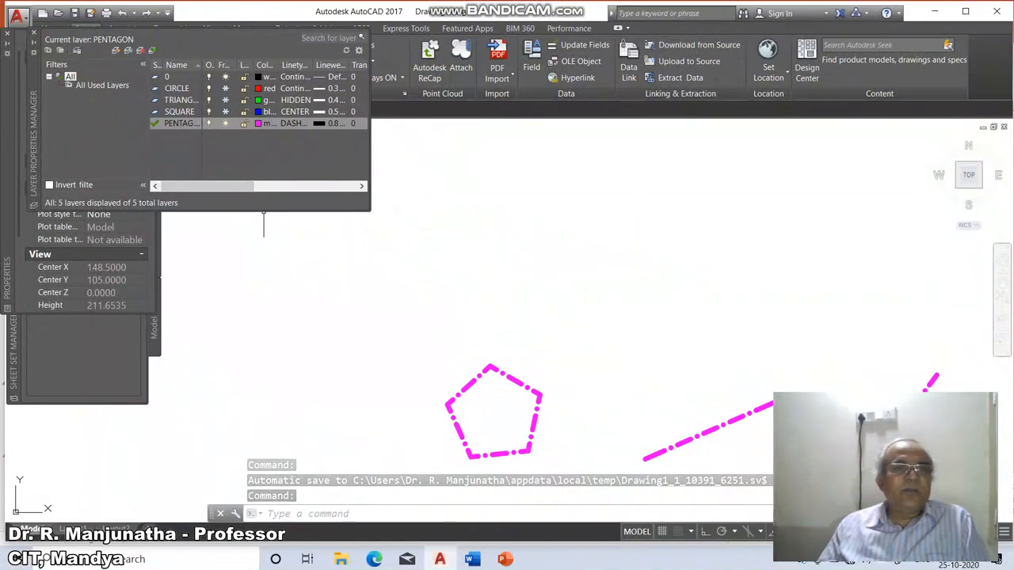
Thaw the SQUARE, TRIANGLE and CIRCLE layers.
{"action": "left_click", "coordinate": [226, 111]}
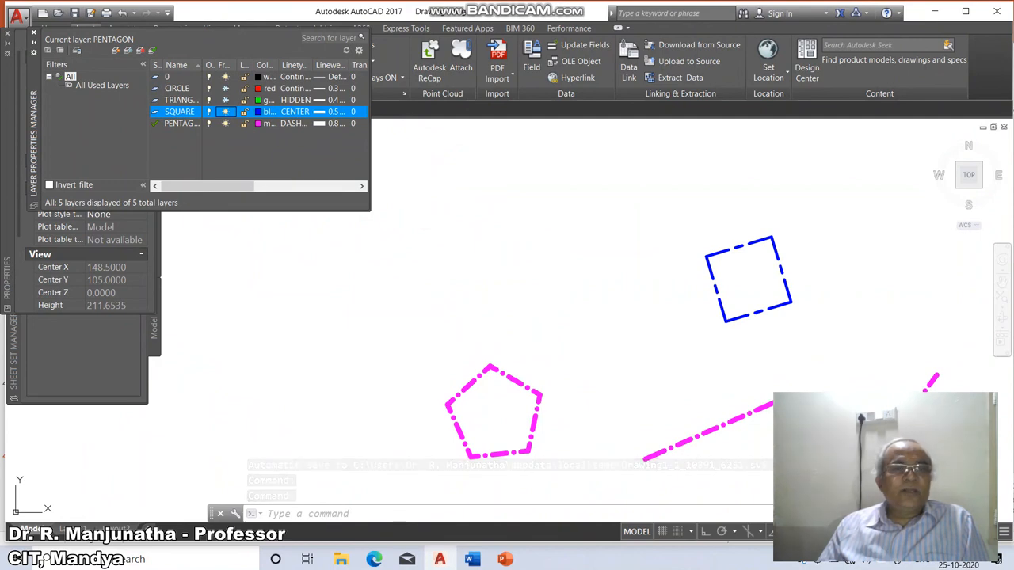
{"action": "left_click", "coordinate": [225, 100]}
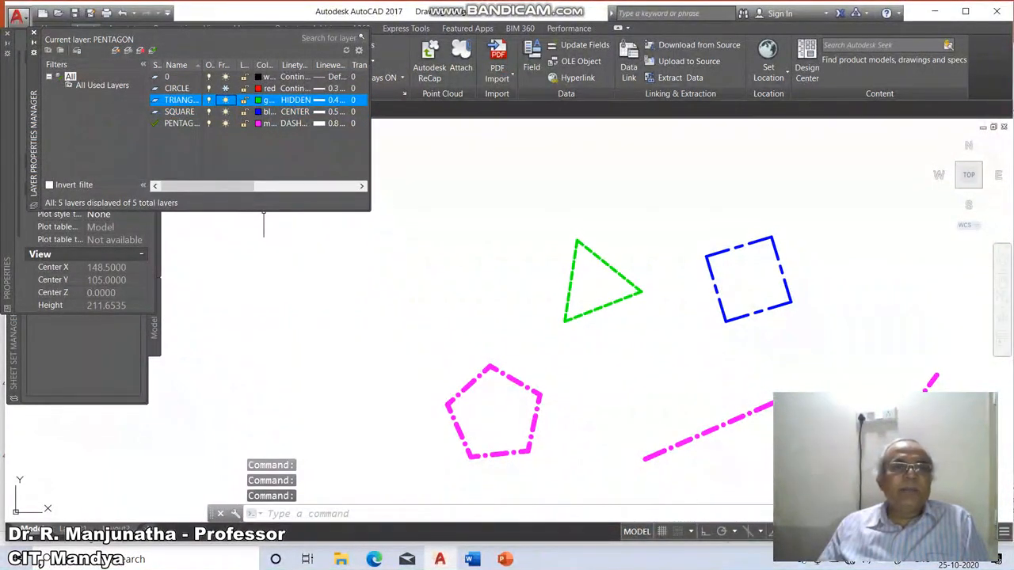
{"action": "left_click", "coordinate": [226, 88]}
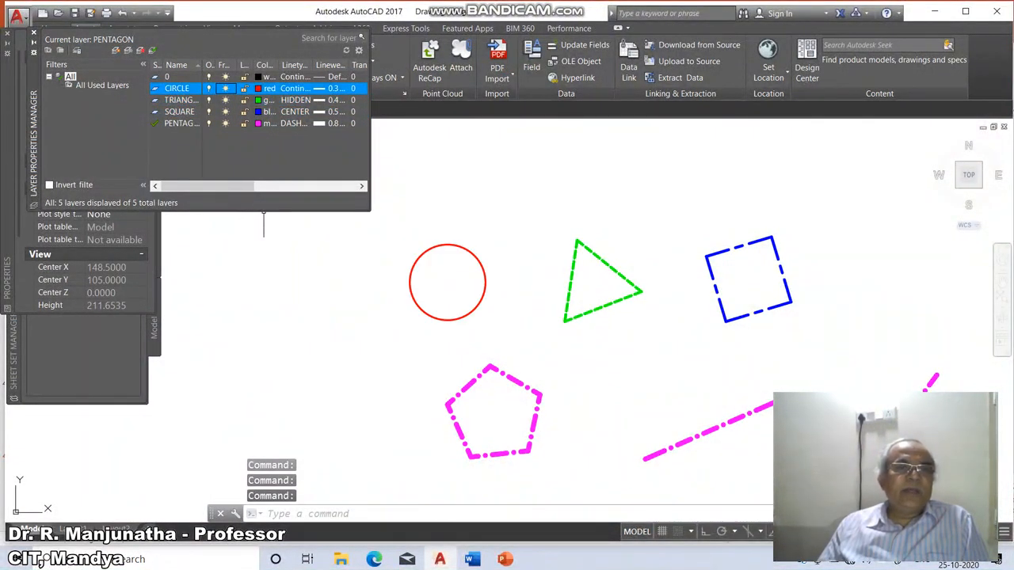